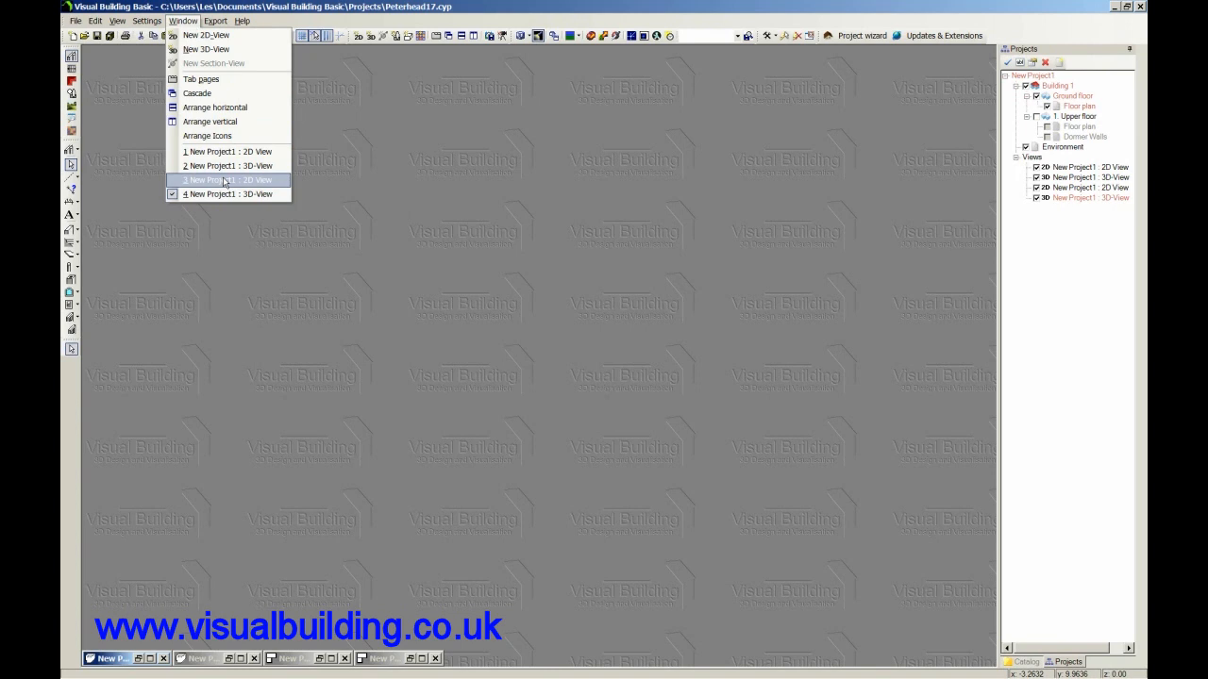
# Restore the project's ground floor and upper floor 2D views so both plans are displayed together.
pyautogui.click(225, 180)
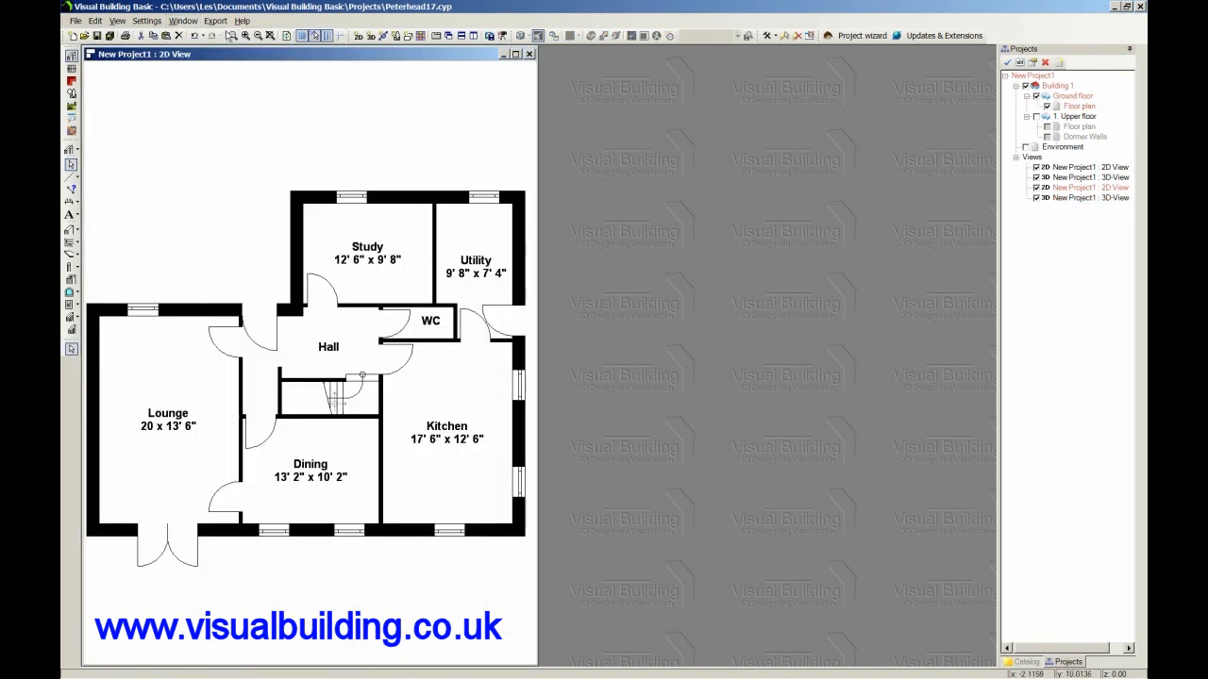
pyautogui.click(183, 20)
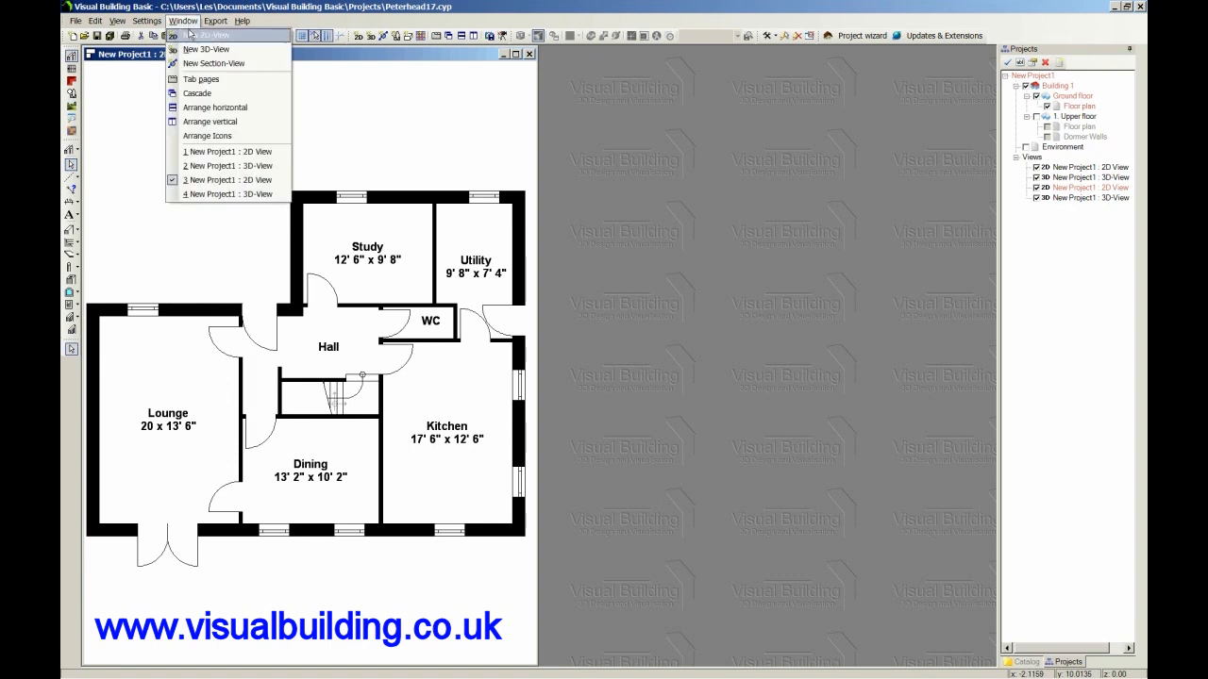
pyautogui.click(228, 153)
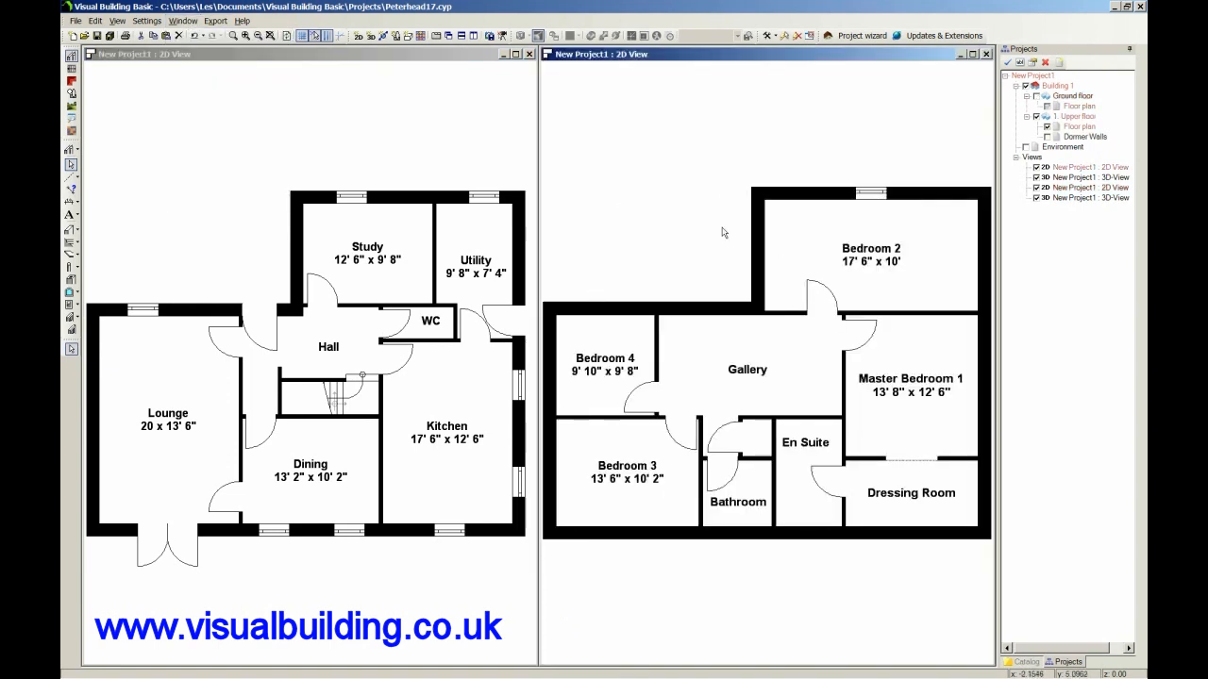
# Restore the ground floor 3D view and the full house 3D view, and rotate each model slightly.
pyautogui.click(188, 22)
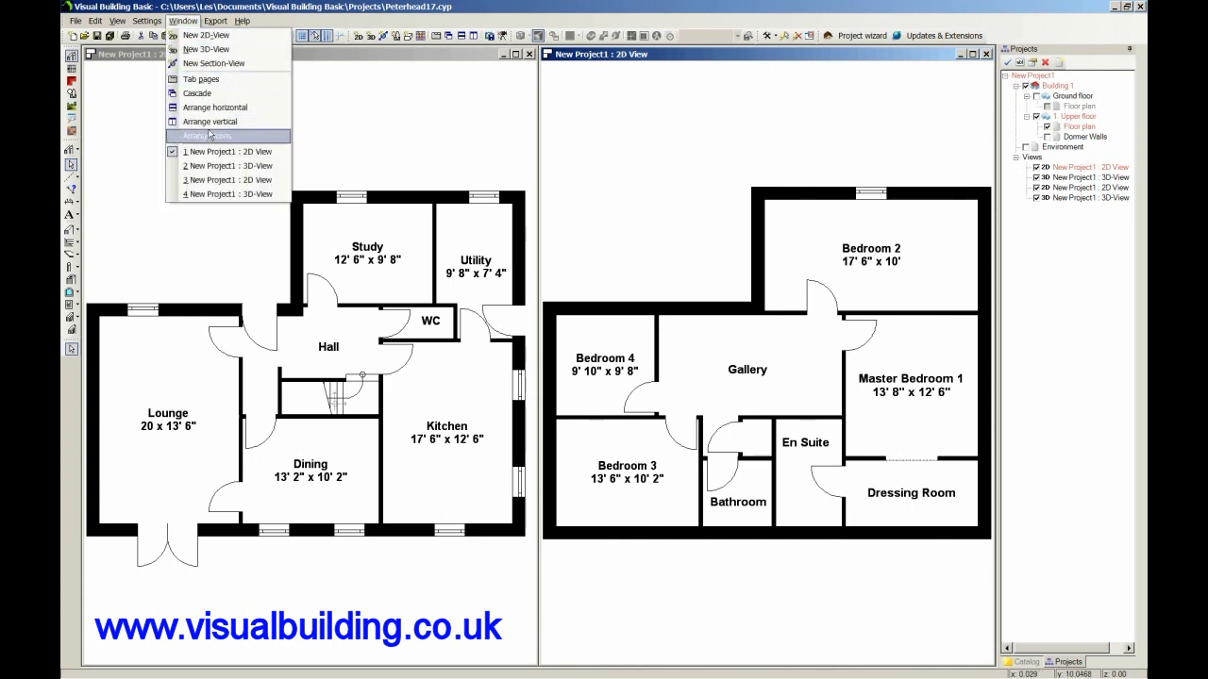
pyautogui.click(225, 196)
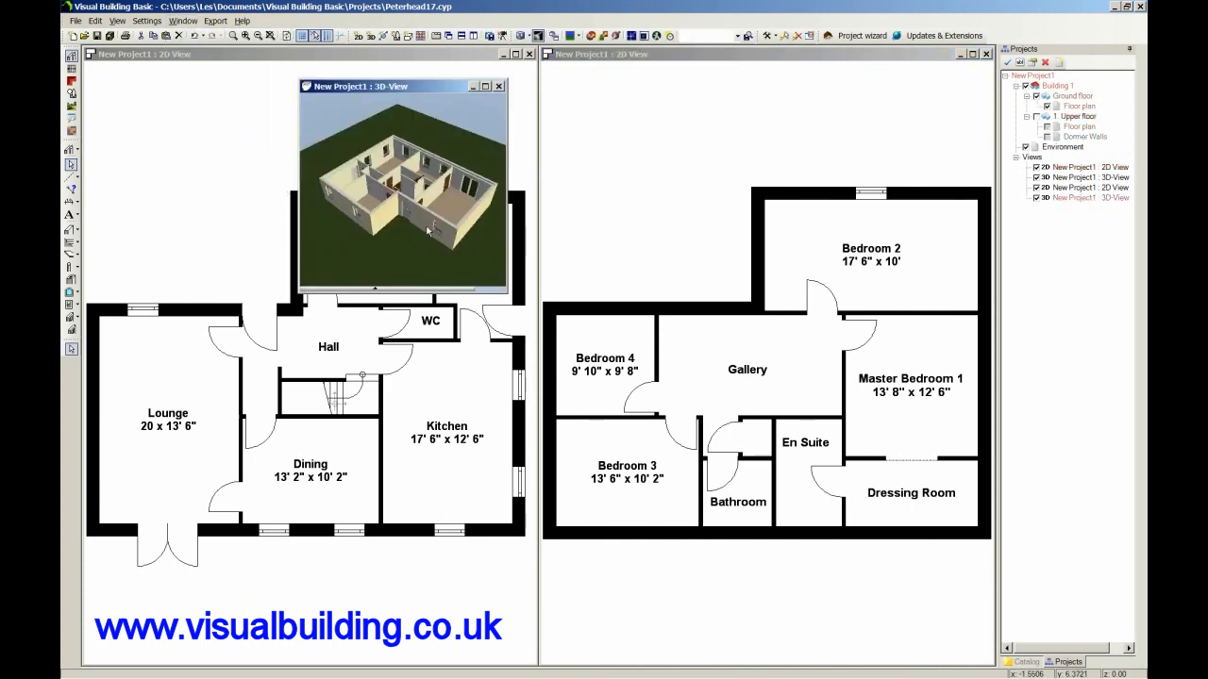
pyautogui.moveTo(460, 171)
pyautogui.mouseDown()
pyautogui.moveTo(215, 162)
pyautogui.moveTo(246, 186)
pyautogui.moveTo(451, 170)
pyautogui.mouseUp()
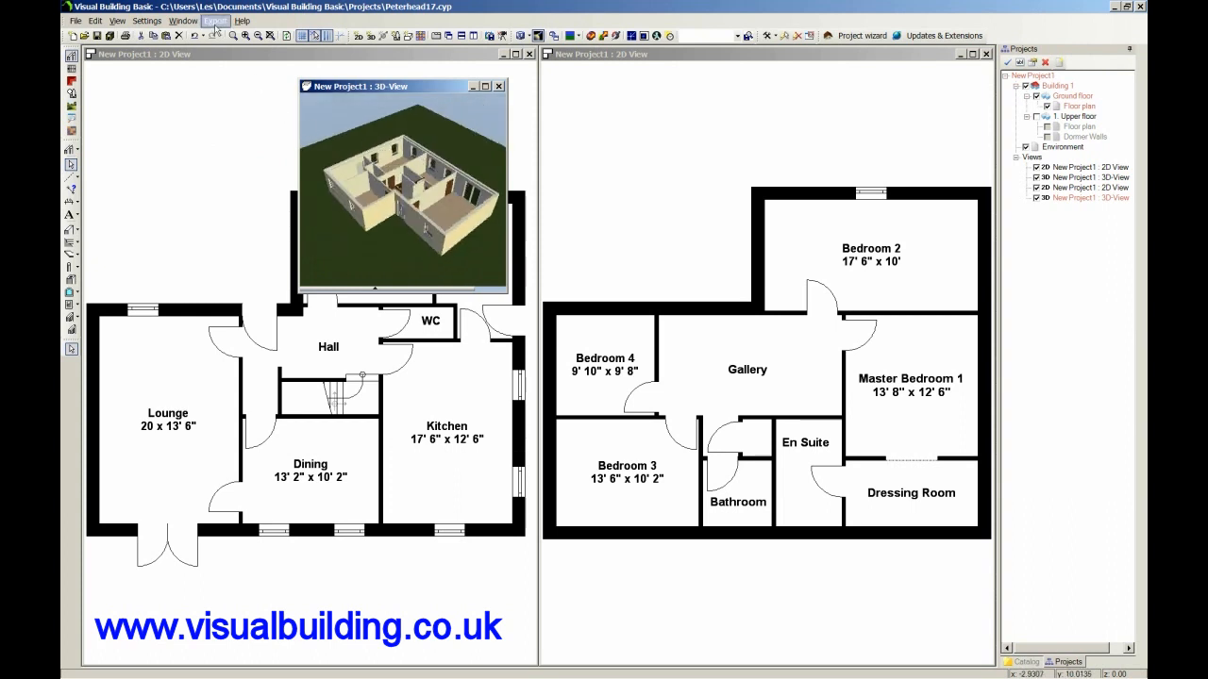
pyautogui.click(183, 21)
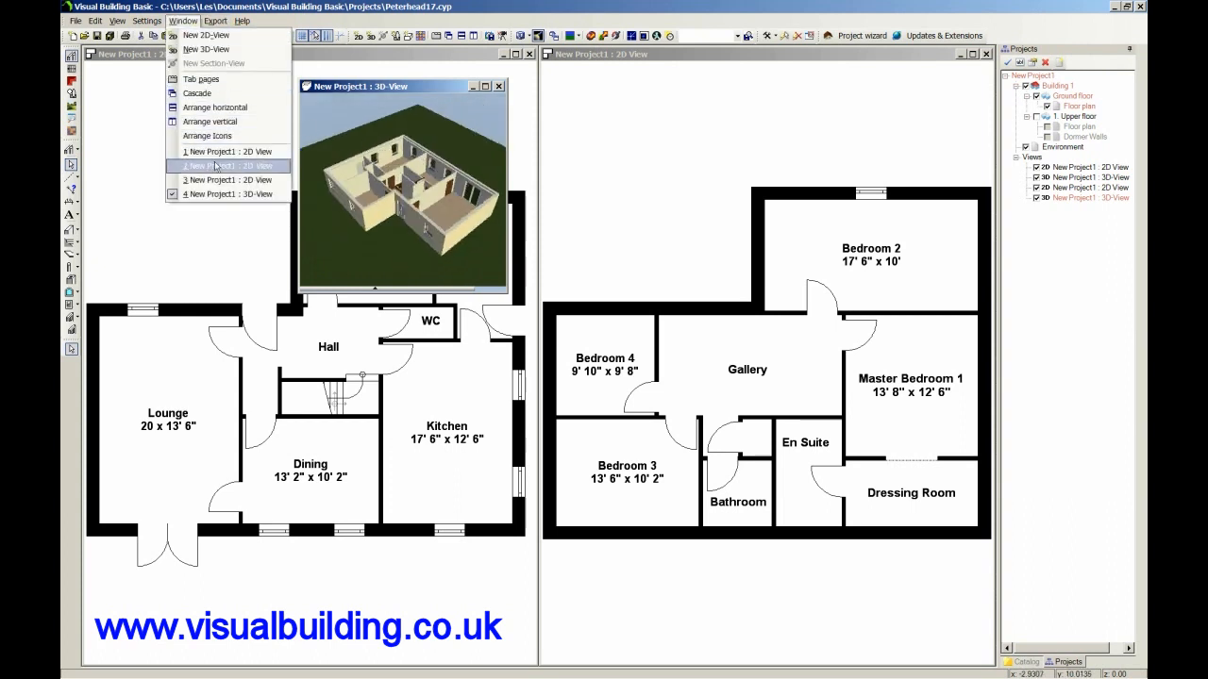
pyautogui.click(216, 166)
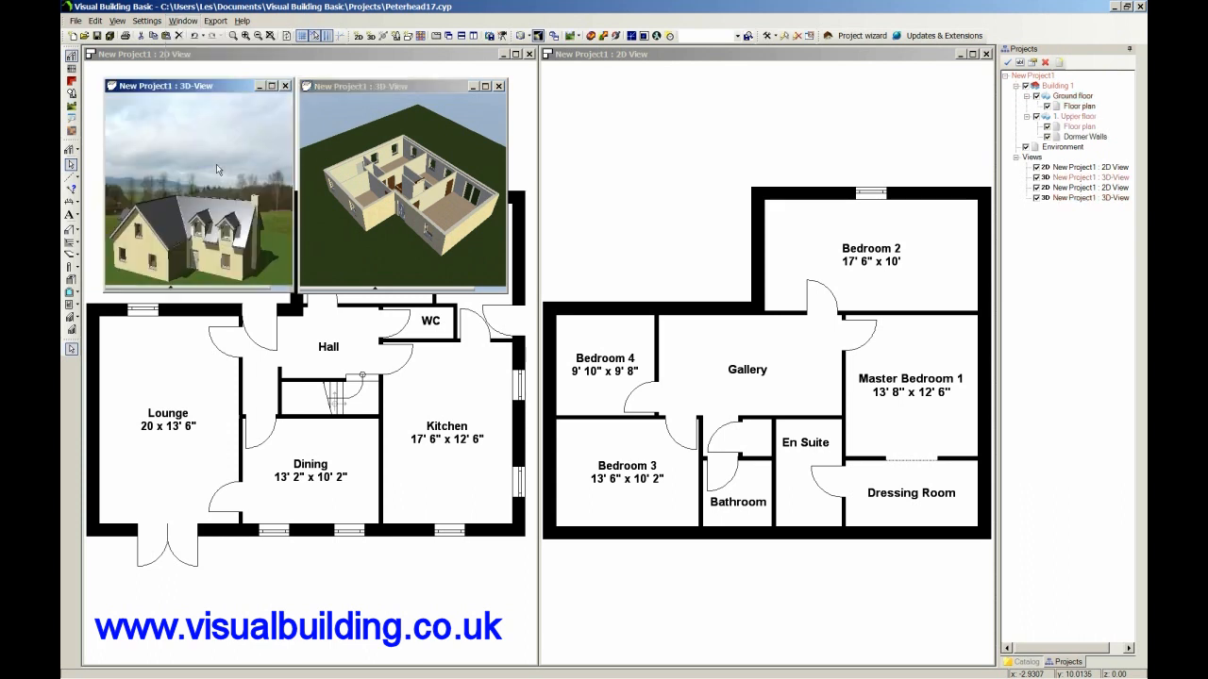
pyautogui.moveTo(202, 221)
pyautogui.mouseDown()
pyautogui.moveTo(301, 207)
pyautogui.moveTo(175, 217)
pyautogui.moveTo(194, 217)
pyautogui.mouseUp()
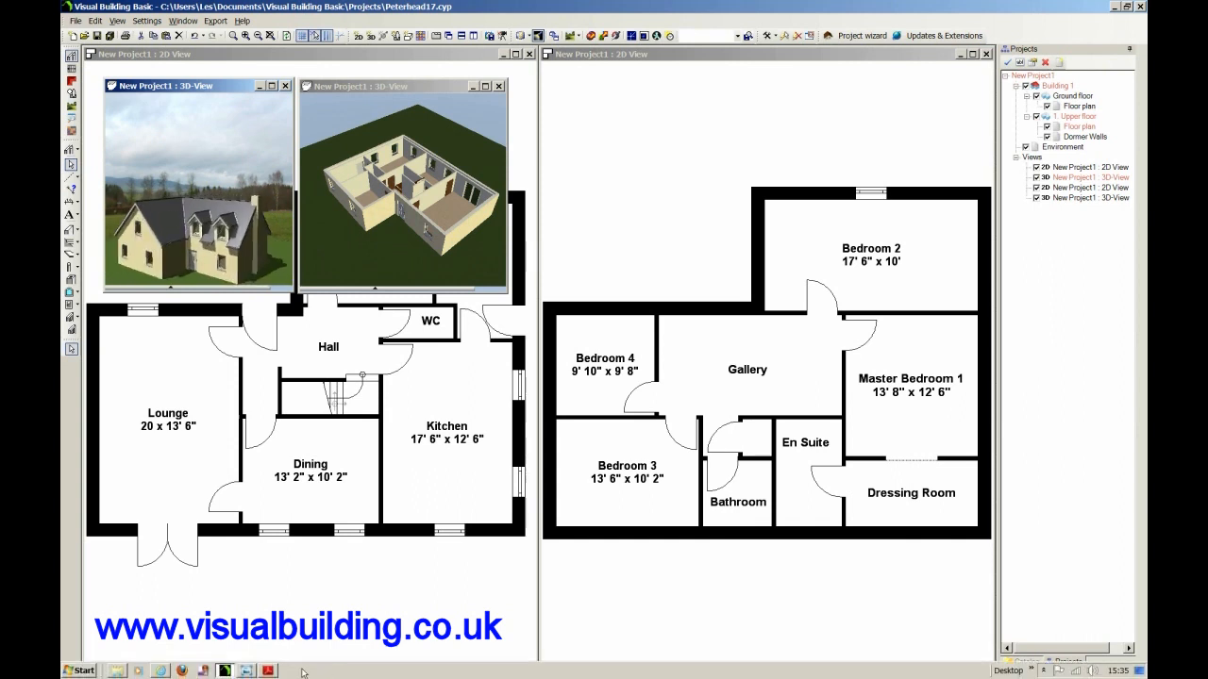
# Bring up the planexample image in Windows Photo Viewer and brochure.pdf in Adobe Reader, repositioning each window for viewing.
pyautogui.click(248, 670)
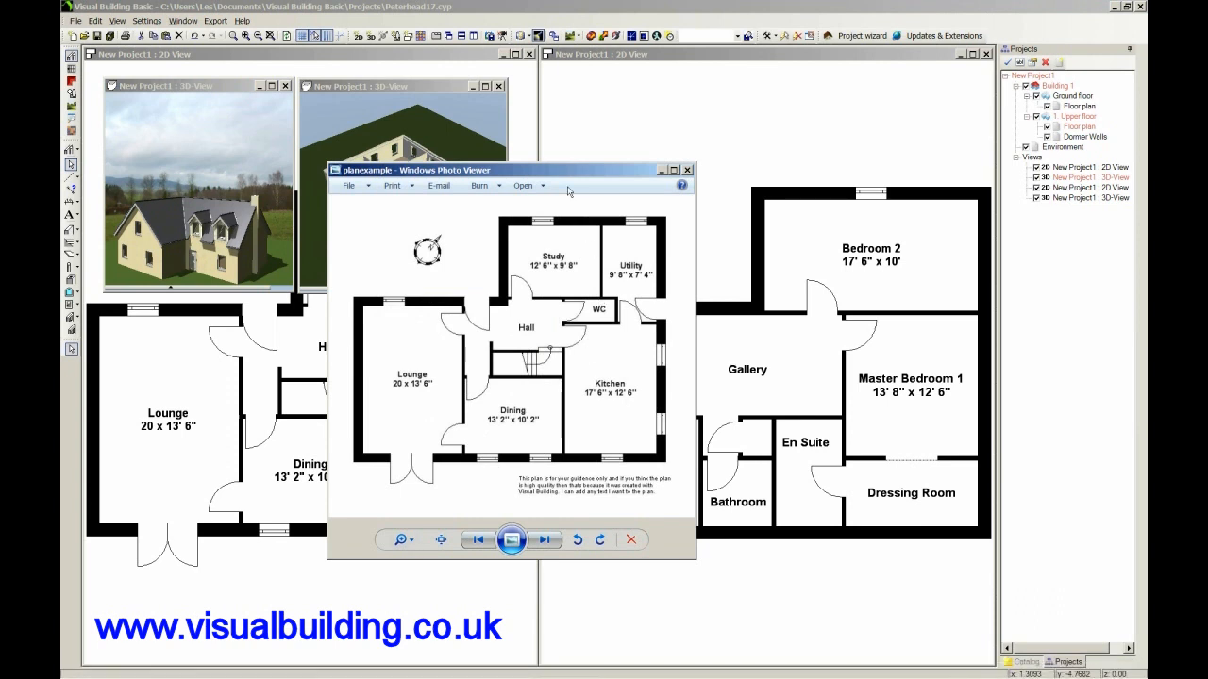
pyautogui.moveTo(570, 175); pyautogui.dragTo(753, 233)
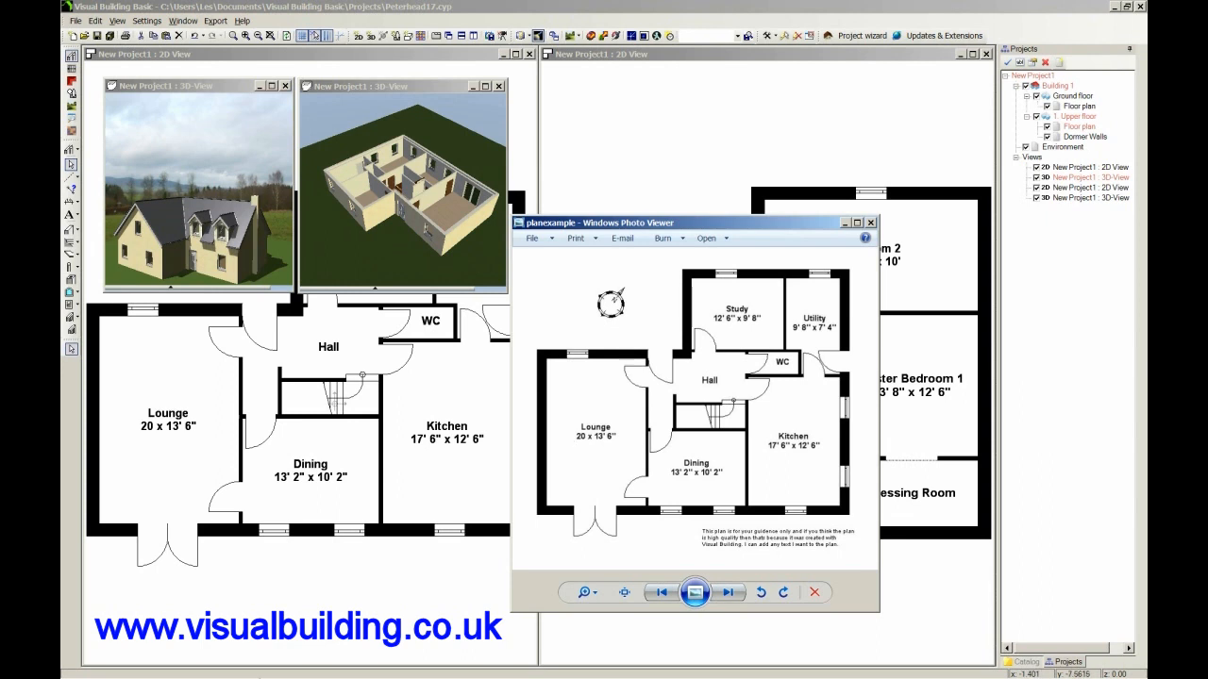
pyautogui.click(268, 671)
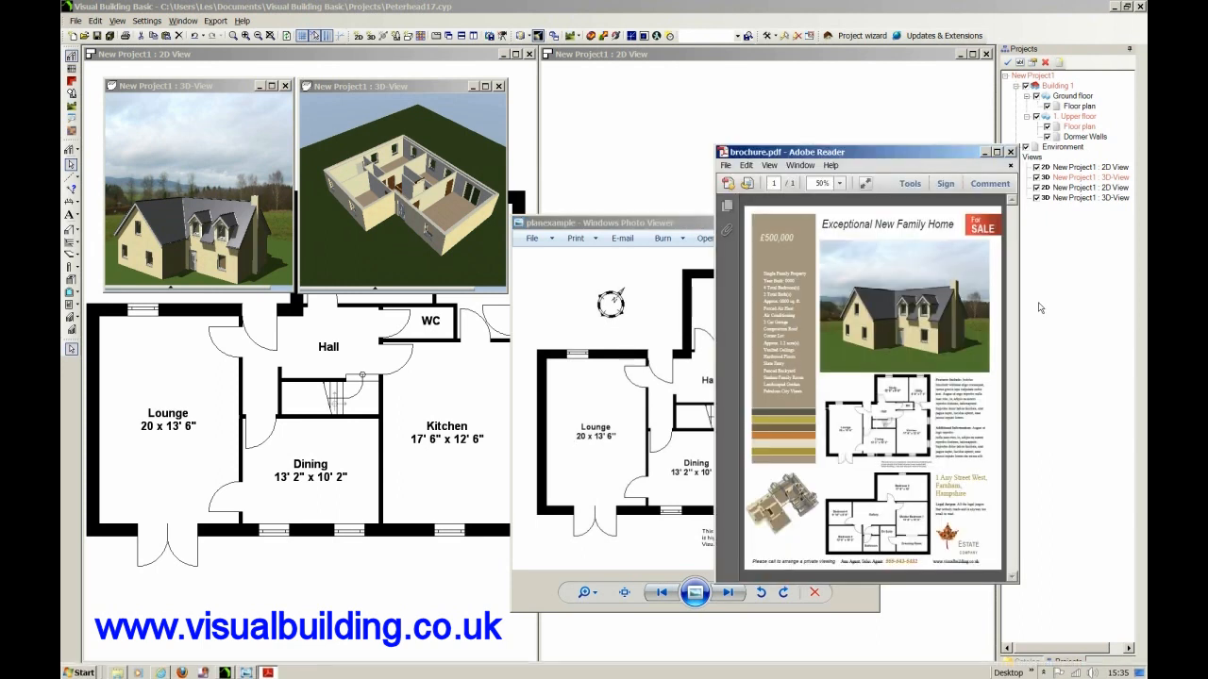
pyautogui.moveTo(930, 158); pyautogui.dragTo(765, 115)
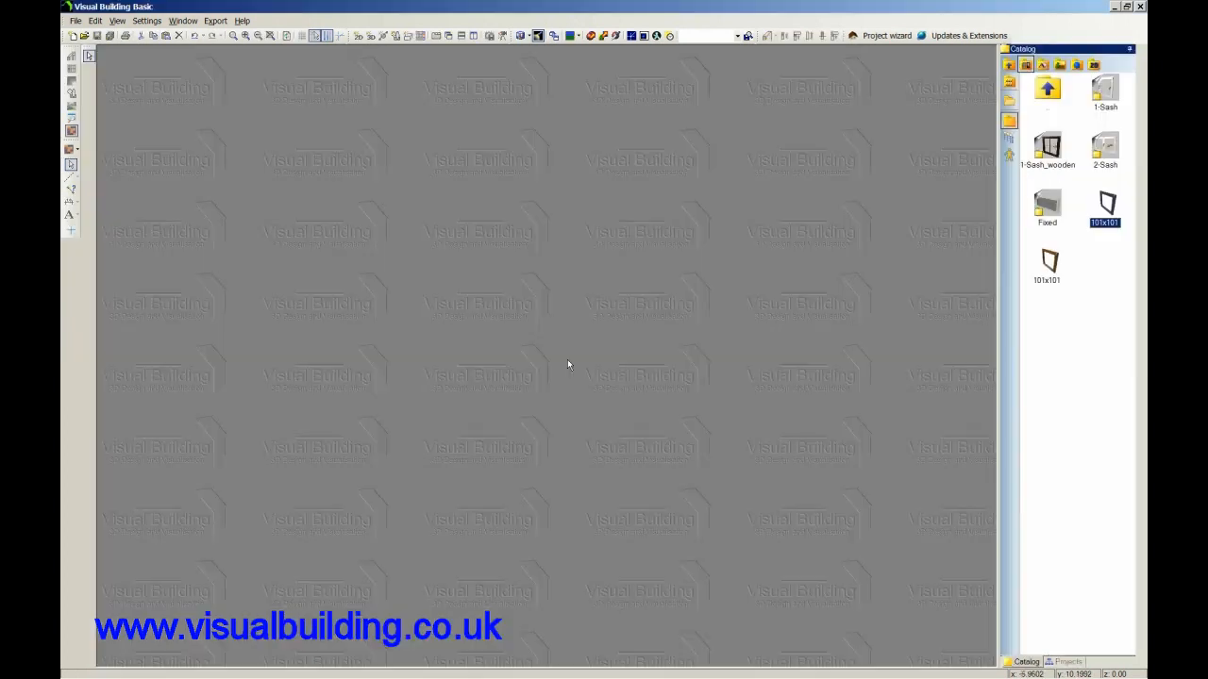
# Create a new project in Visual Building Basic, maximize its 2D view fitted to the whole drawing, and hide the Environment layer.
pyautogui.click(75, 21)
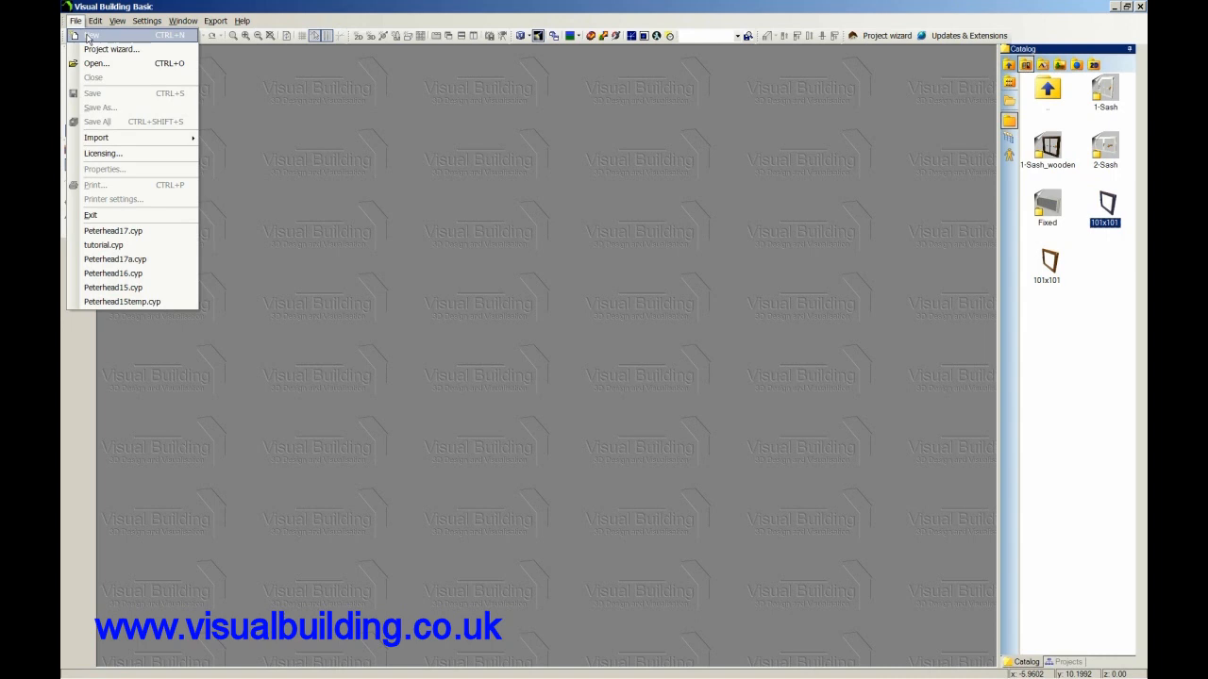
pyautogui.click(88, 37)
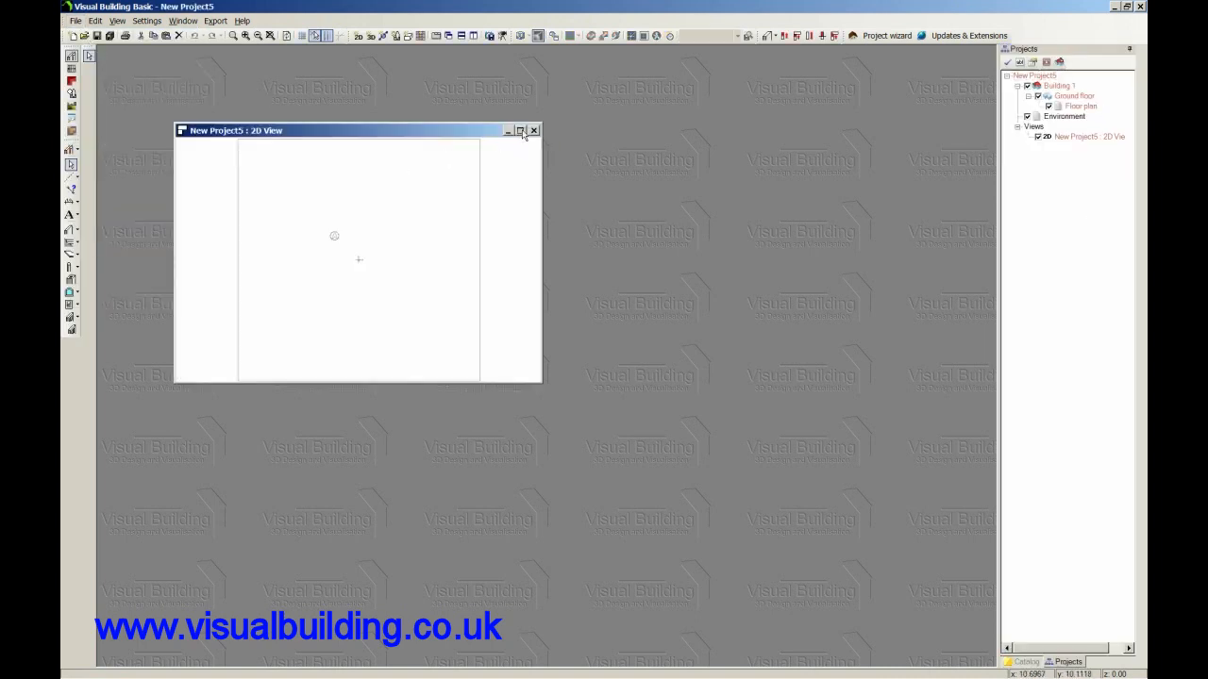
pyautogui.click(520, 130)
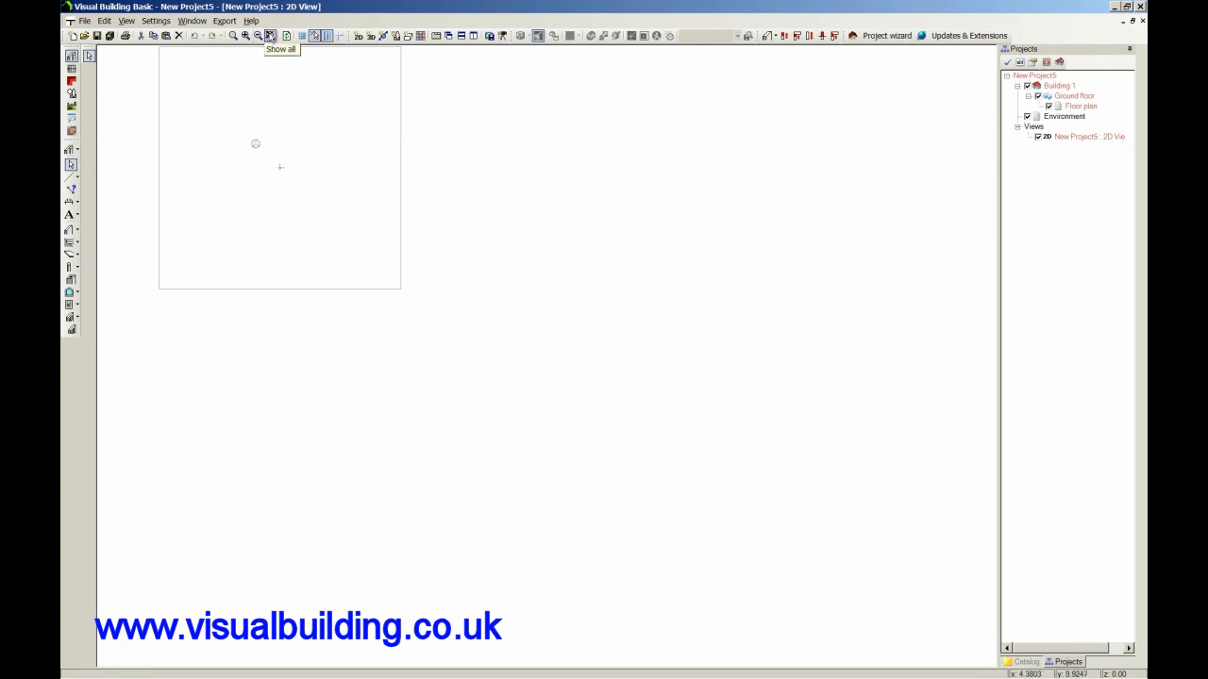
pyautogui.click(269, 36)
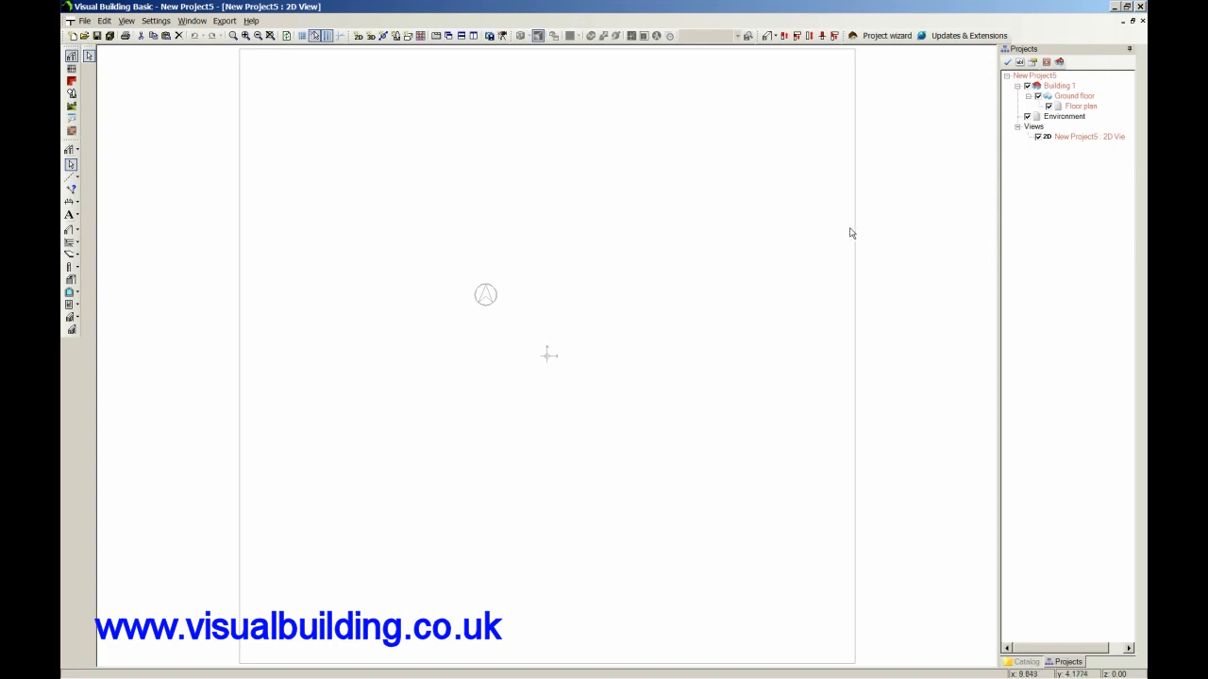
pyautogui.click(1027, 116)
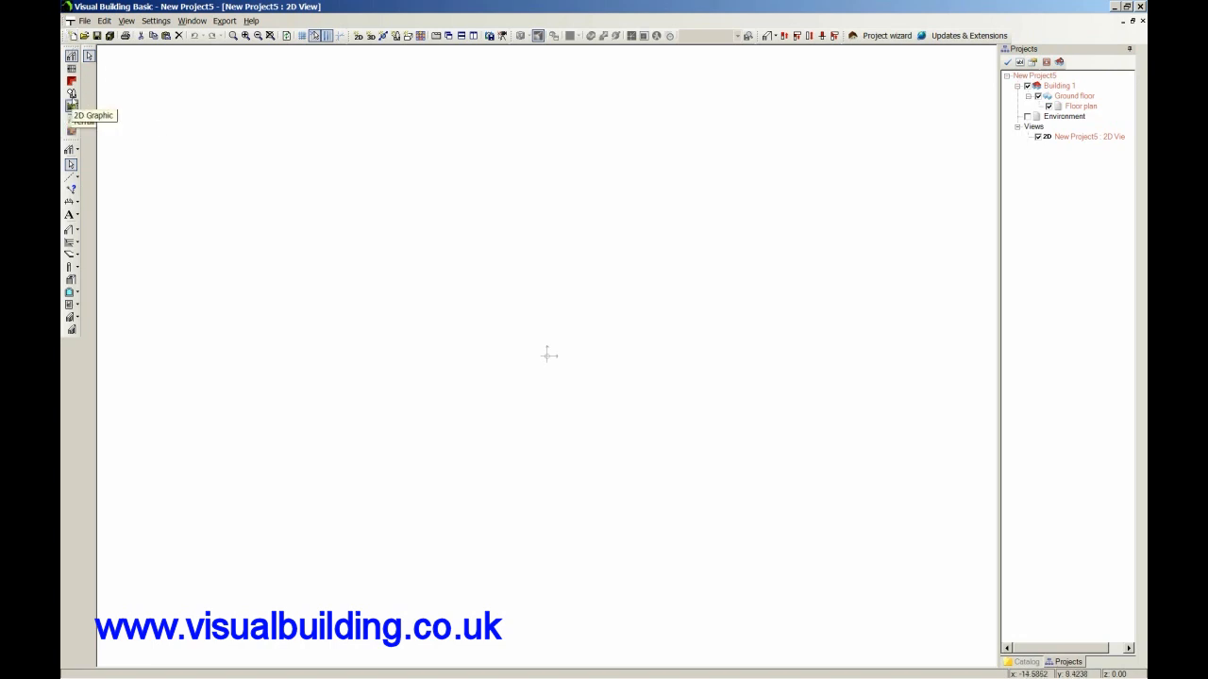
# Insert the scanned sketch img009.jpg as a 2D image in a rectangle about 12.5 m wide and 9.6 m high around the origin.
pyautogui.click(72, 94)
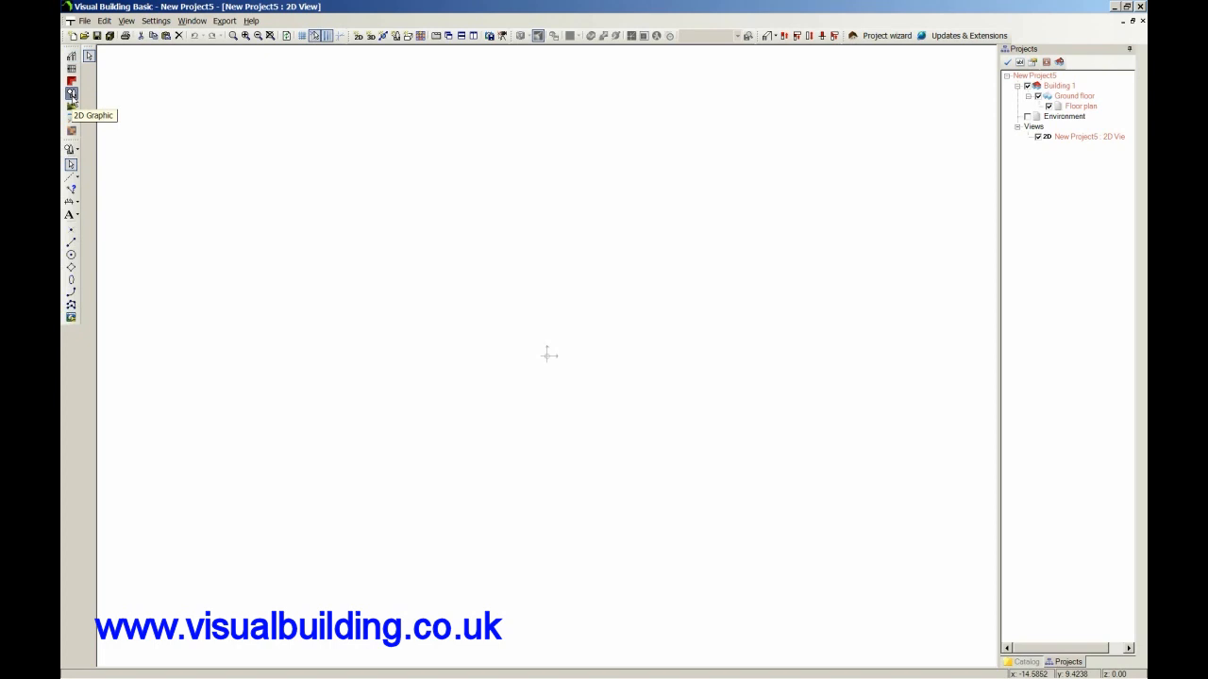
pyautogui.click(71, 318)
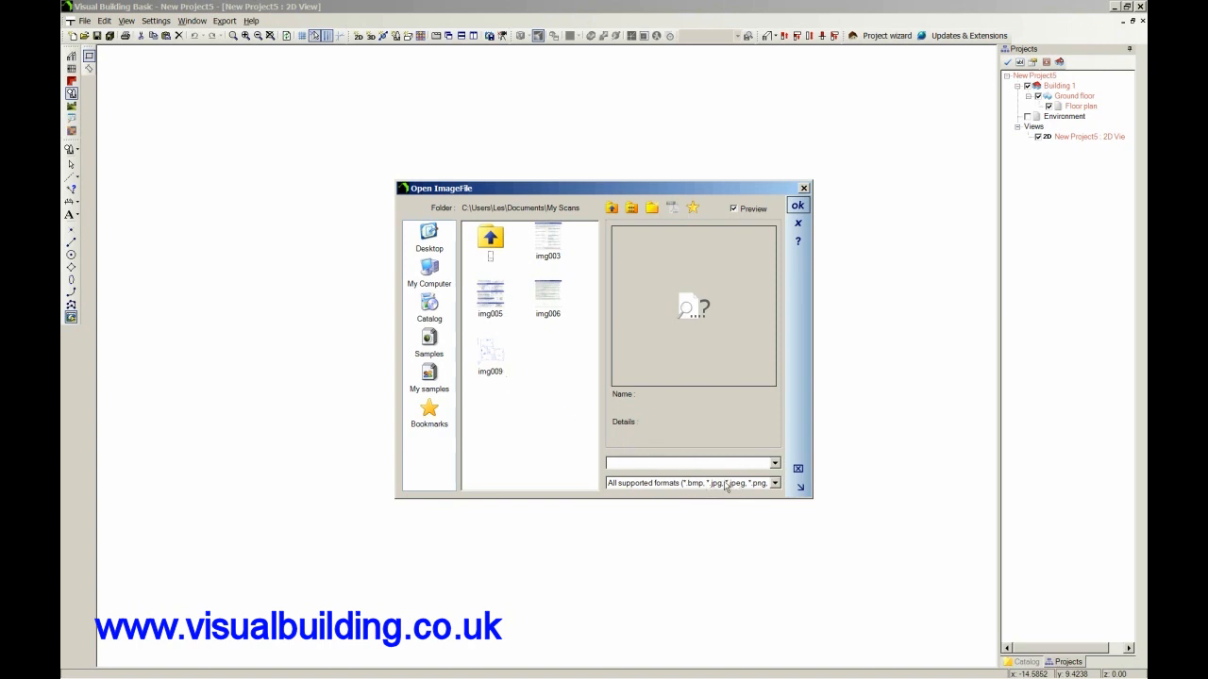
pyautogui.click(491, 360)
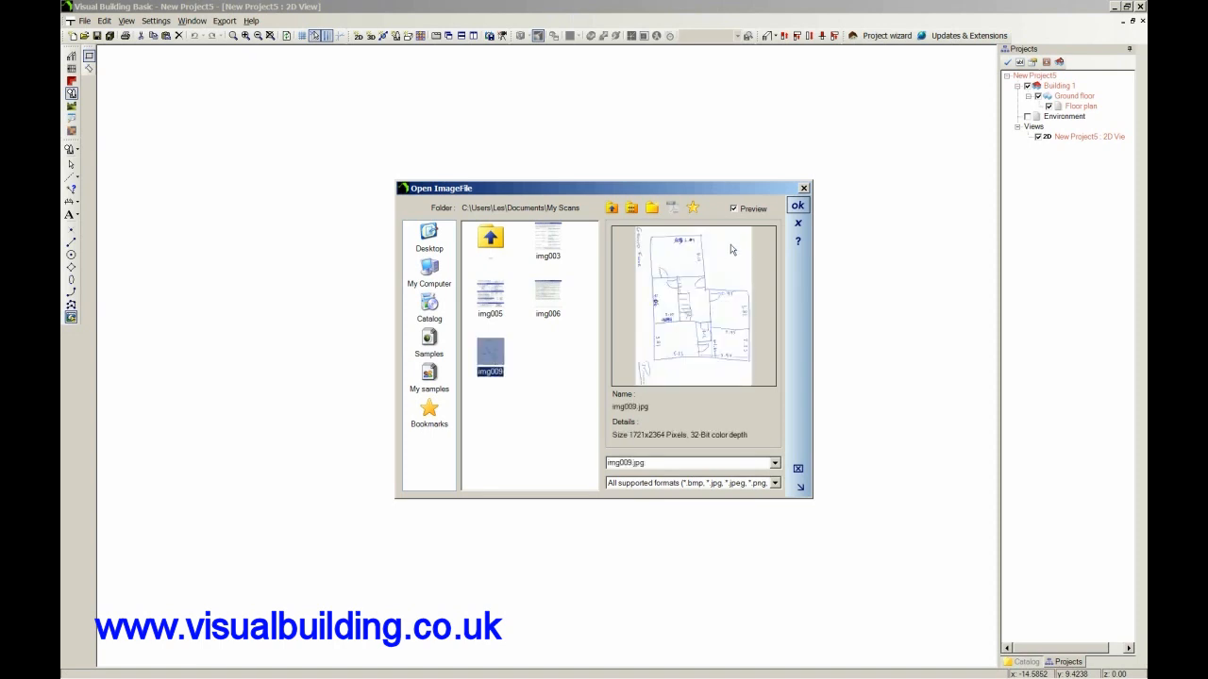
pyautogui.click(797, 205)
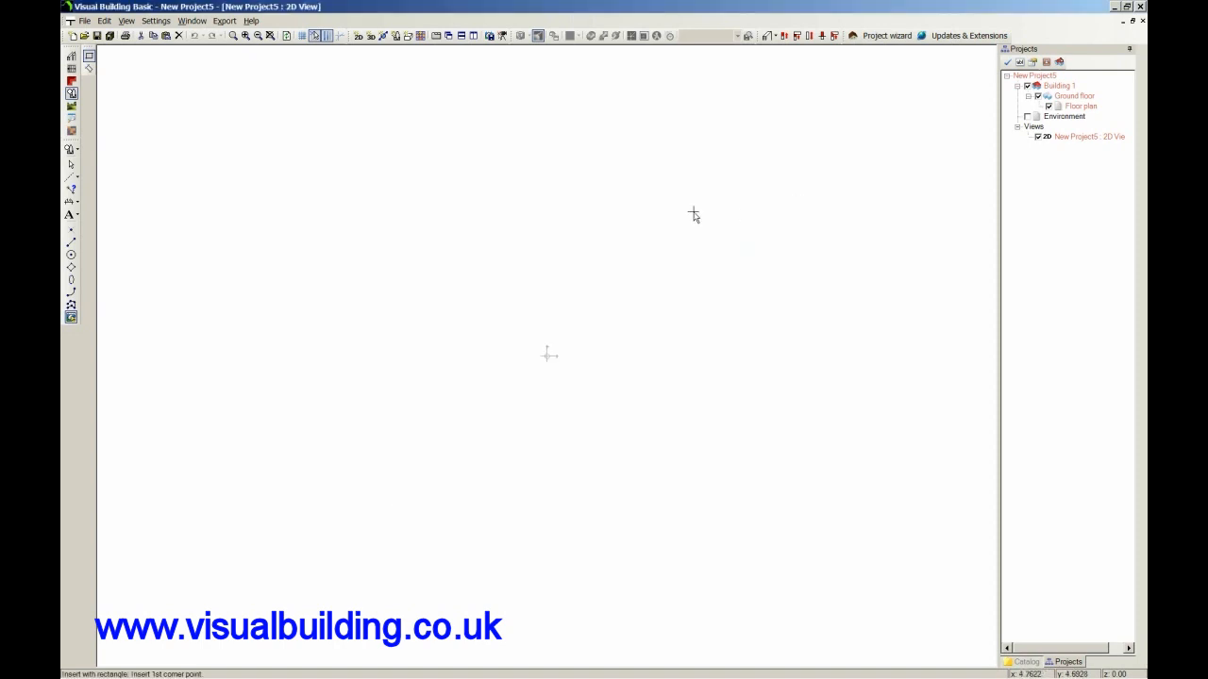
pyautogui.click(399, 220)
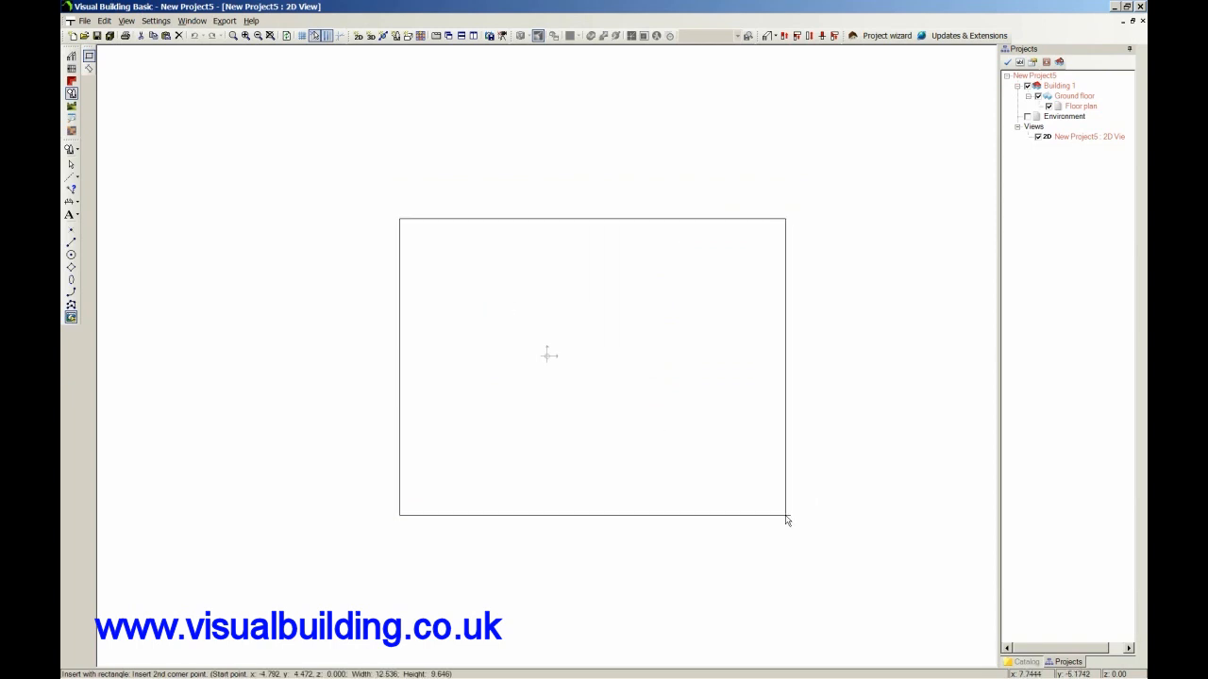
pyautogui.click(786, 516)
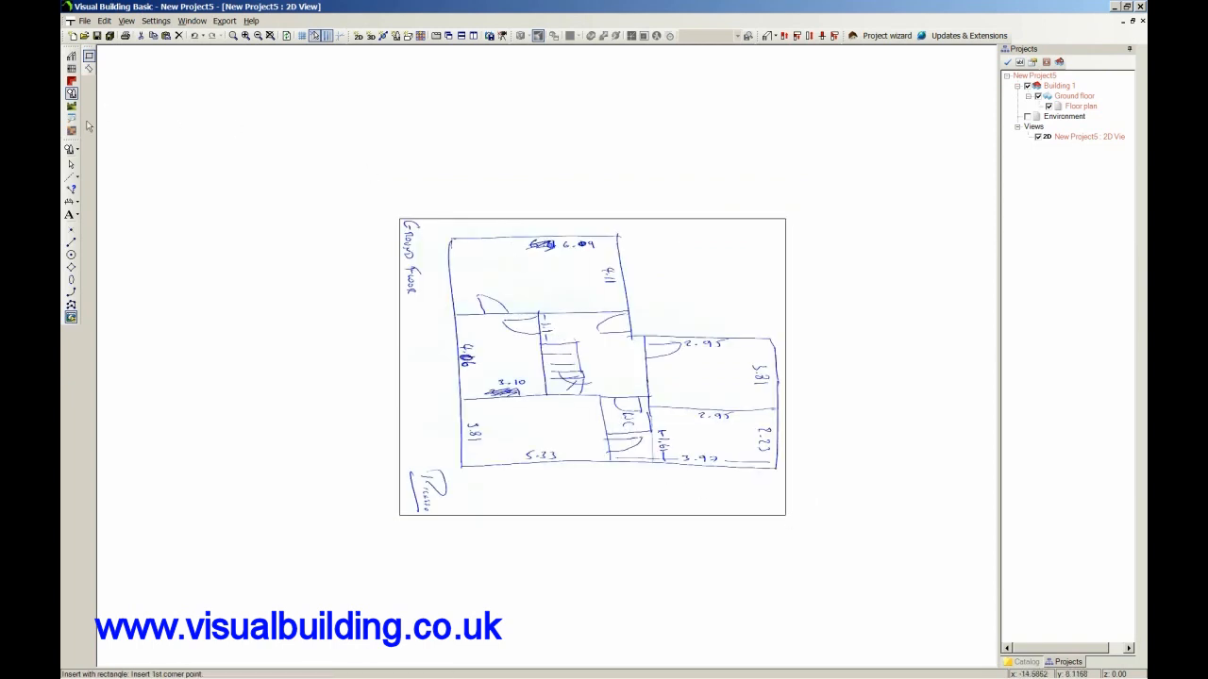
# Select the scanned sketch, shrink it from its lower-left corner, and move it to the upper right of the origin.
pyautogui.click(71, 165)
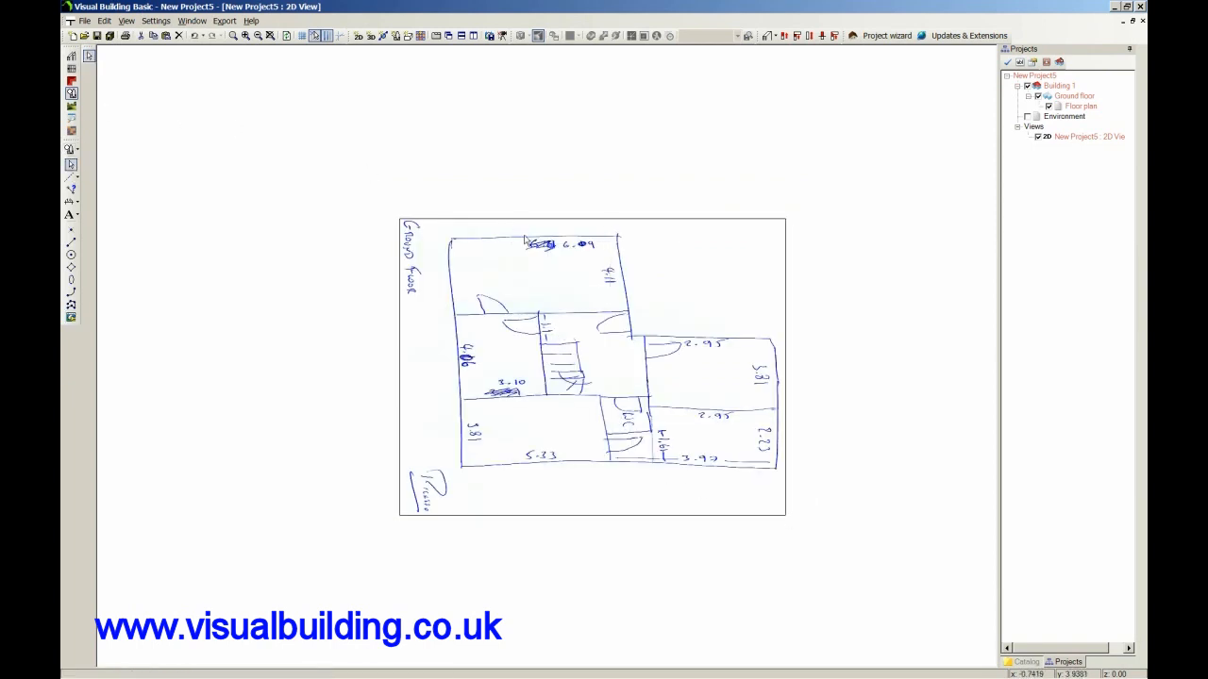
pyautogui.click(526, 277)
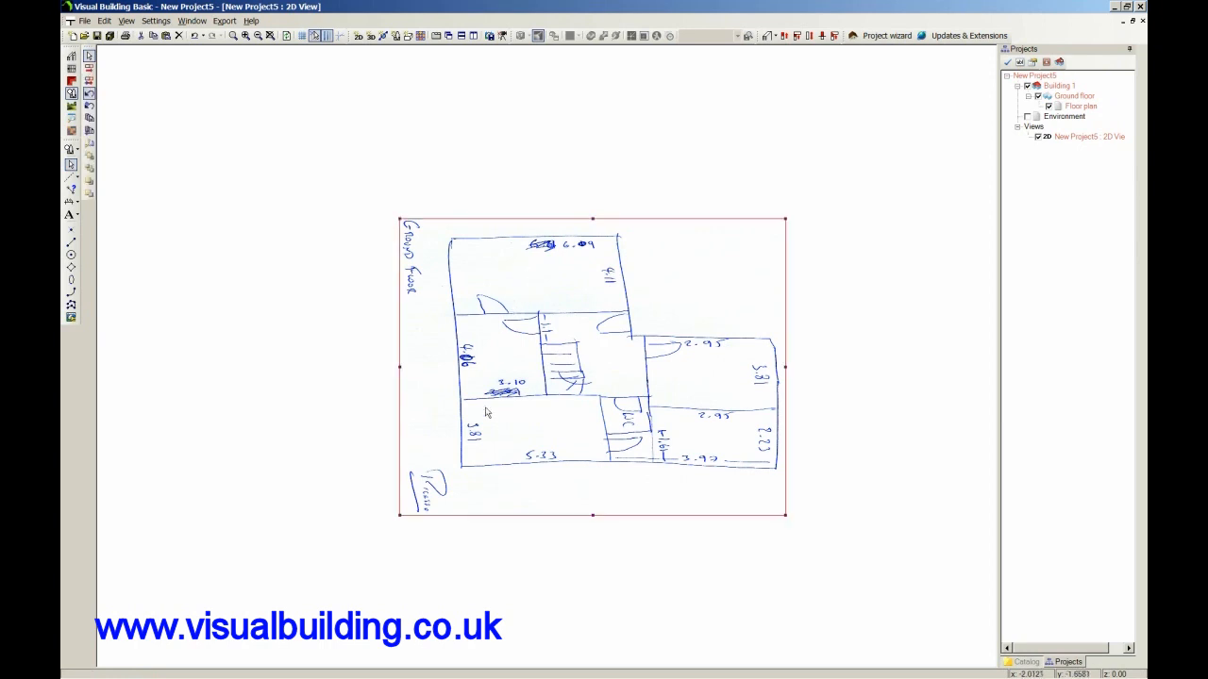
pyautogui.moveTo(540, 381); pyautogui.dragTo(784, 211)
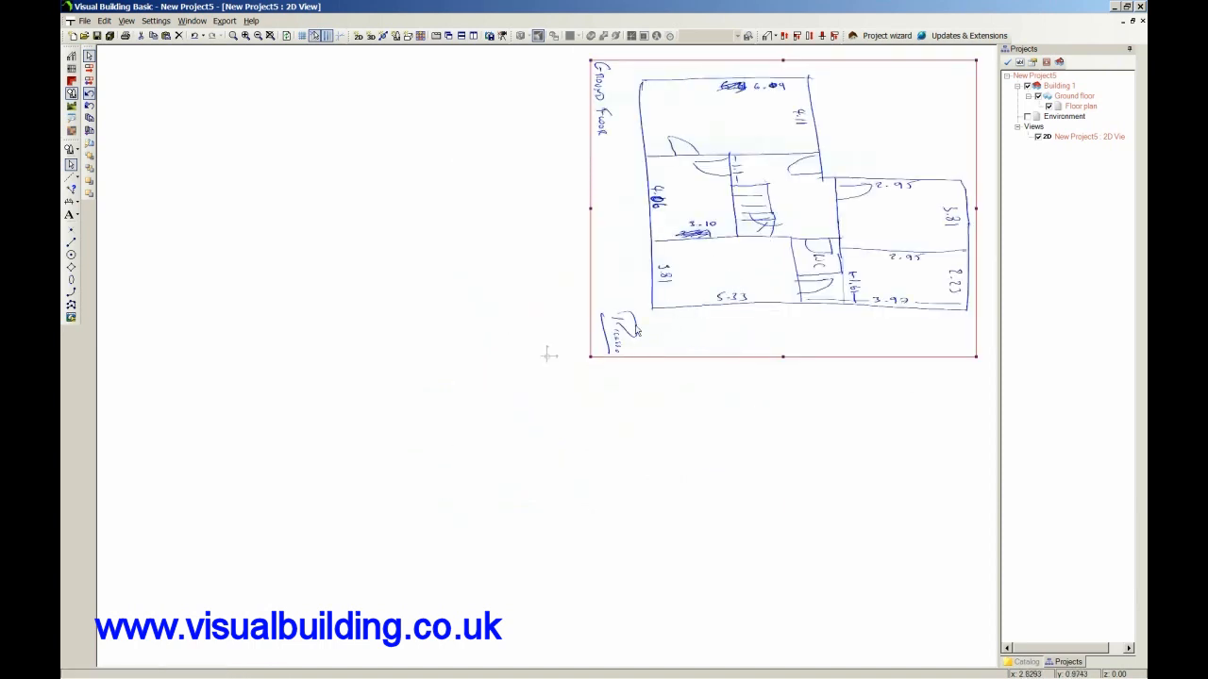
pyautogui.moveTo(591, 357); pyautogui.dragTo(673, 305)
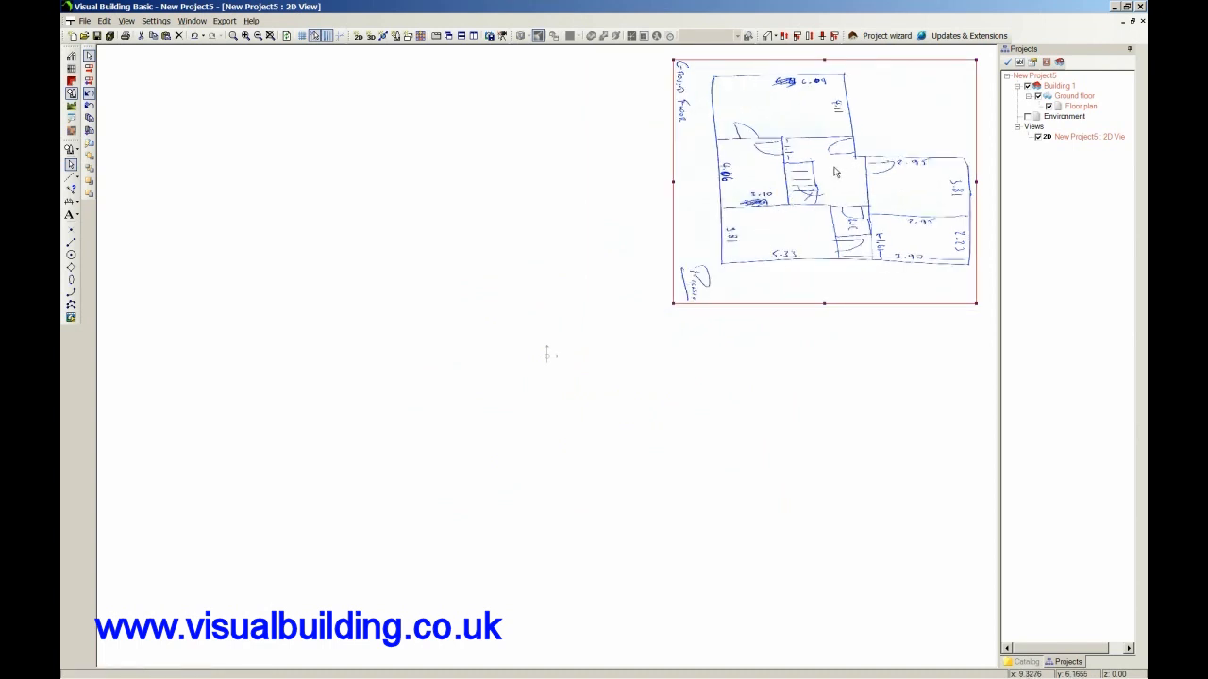
pyautogui.moveTo(801, 213); pyautogui.dragTo(748, 300)
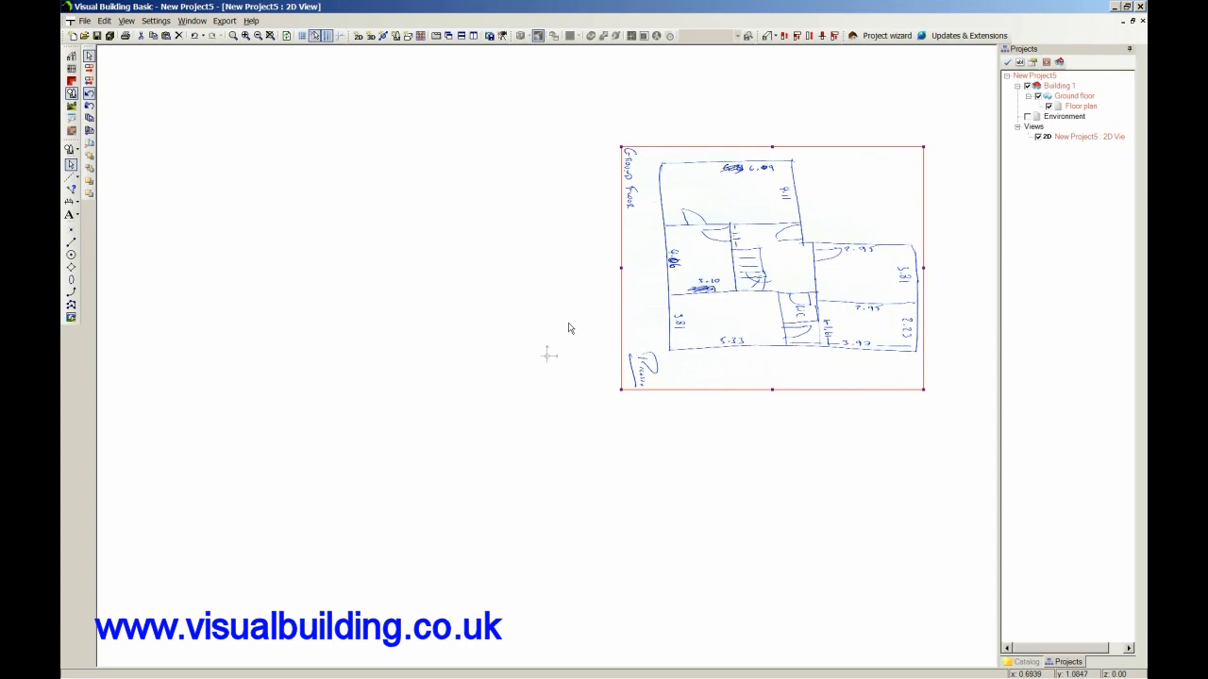
# Adjust the sketch's scaling by picking both ends of its topmost wall and setting the target length to 6.09 m.
pyautogui.rightClick(678, 349)
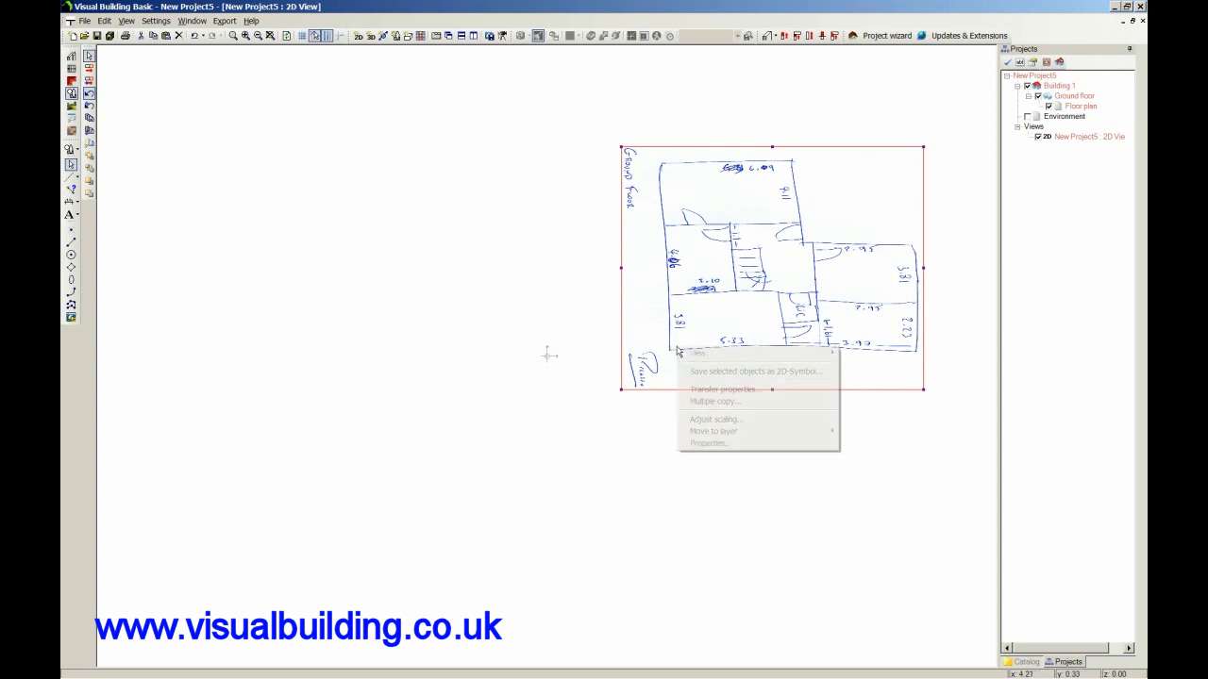
pyautogui.click(717, 420)
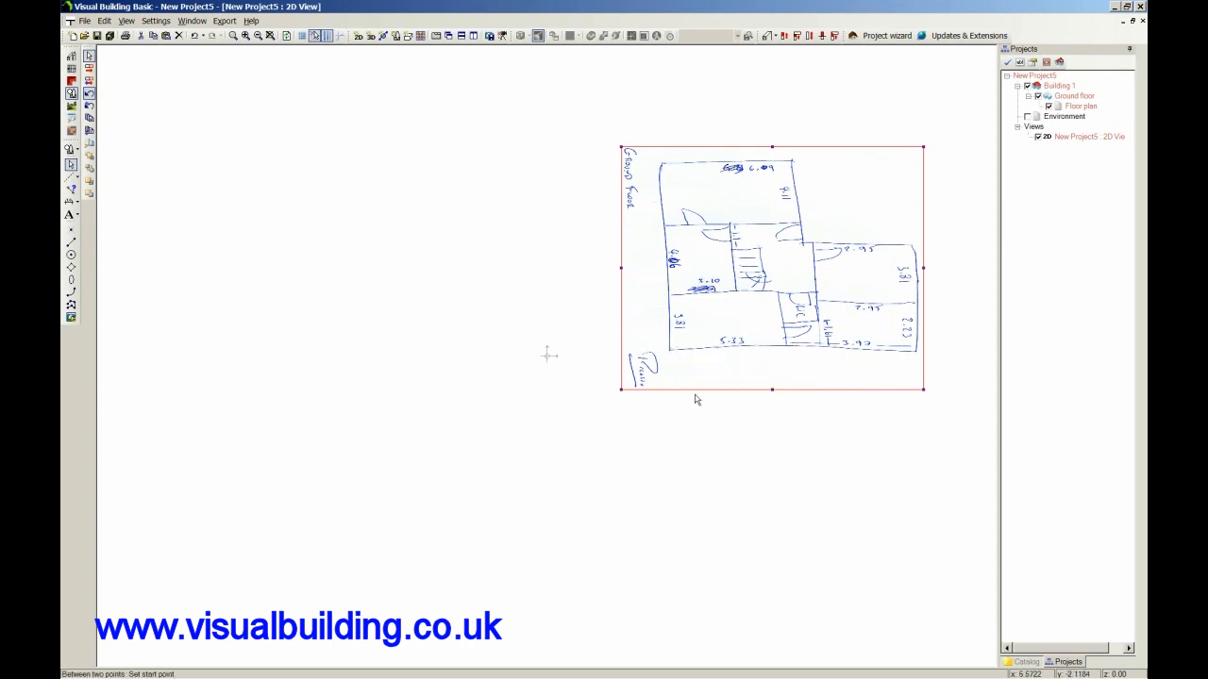
pyautogui.click(662, 168)
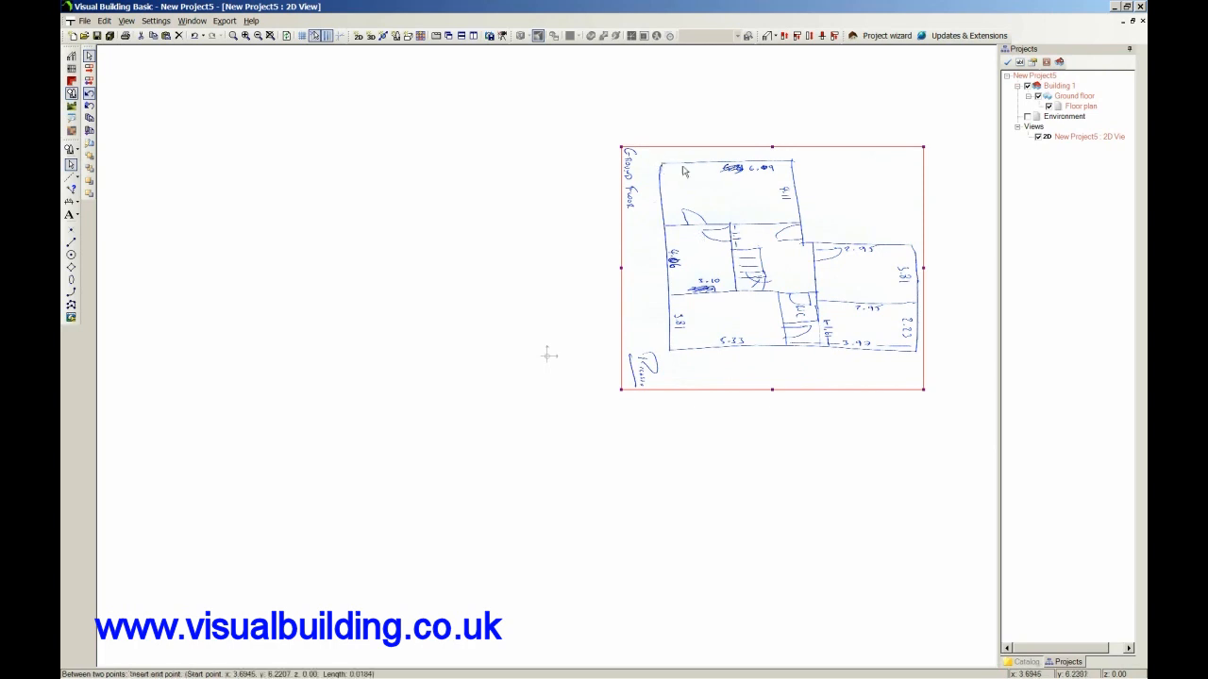
pyautogui.click(793, 166)
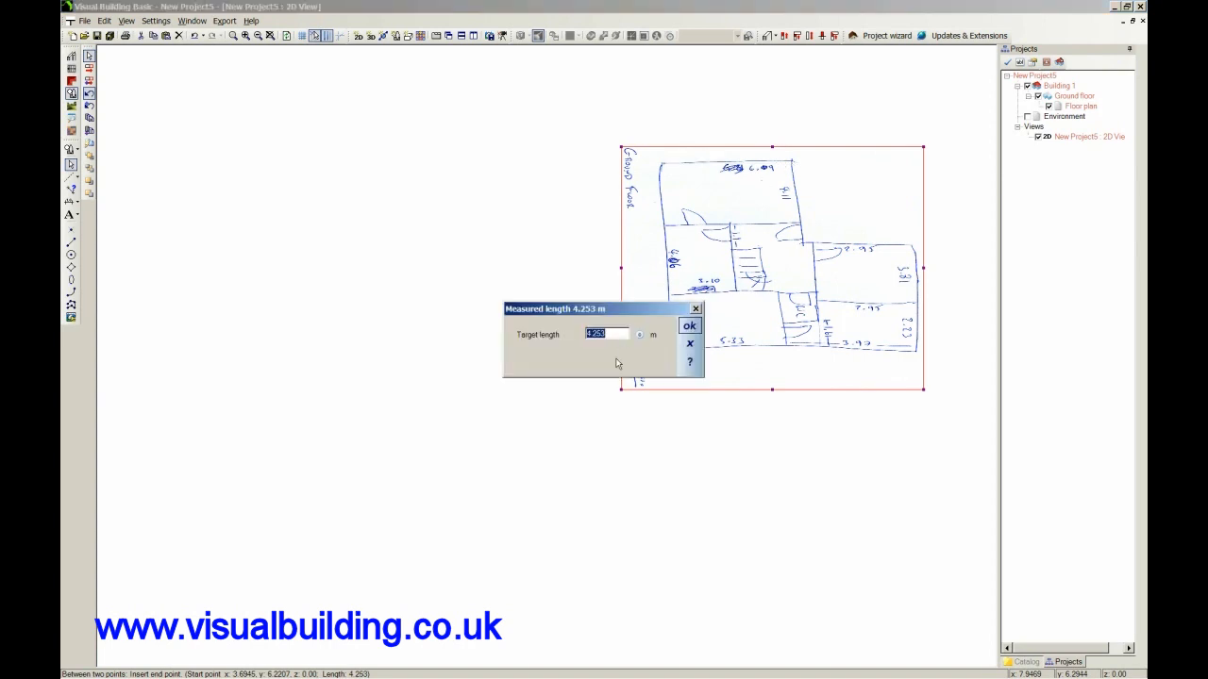
pyautogui.write('6.09')
pyautogui.click(689, 325)
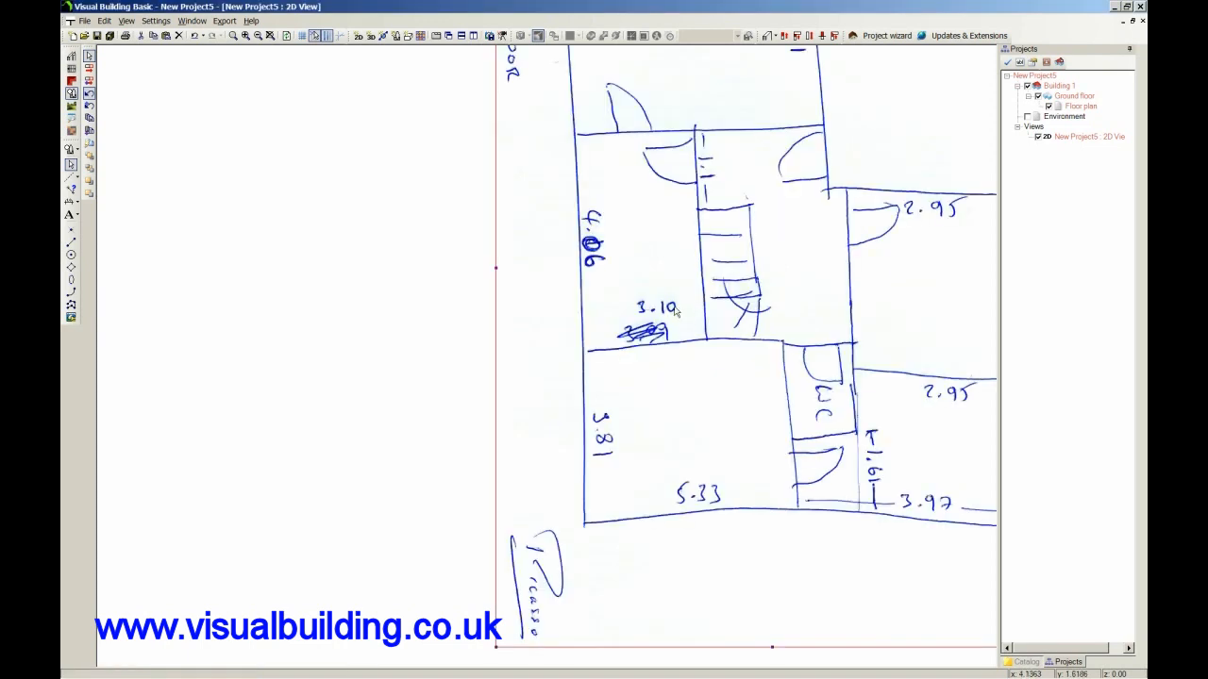
pyautogui.scroll(-4, 674, 312)
pyautogui.scroll(17, 674, 311)
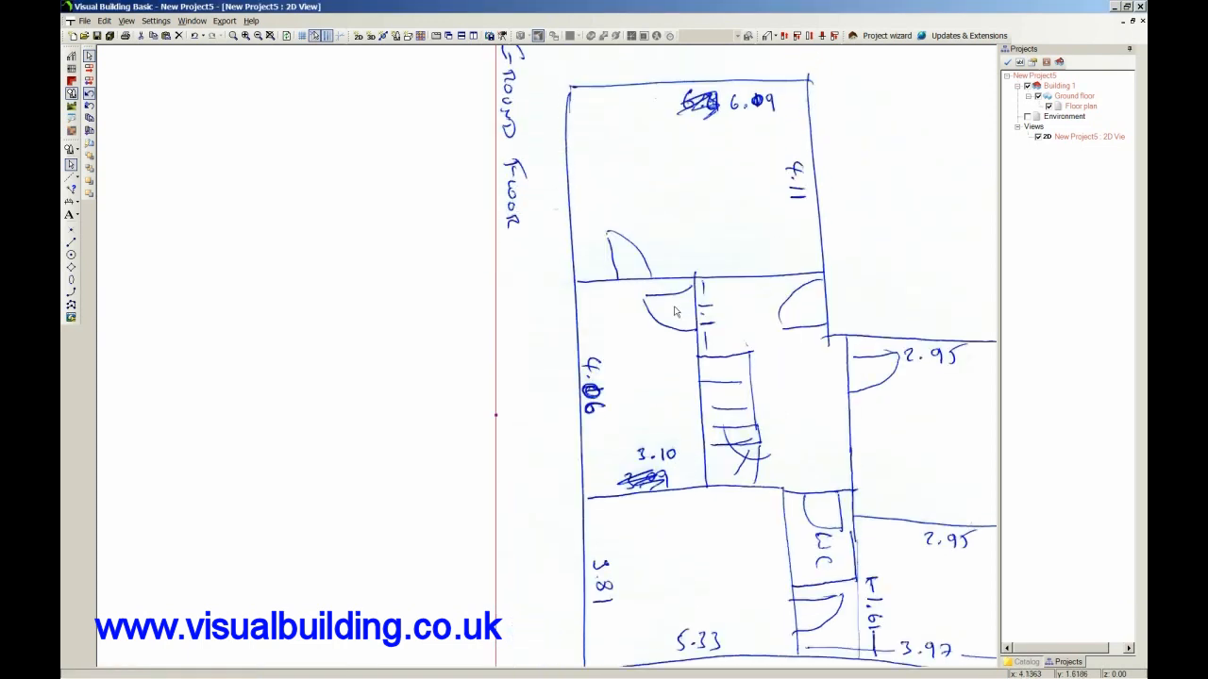
# Shrink the scanned sketch from its upper-left corner to under half its size and move it above the origin.
pyautogui.scroll(5, 675, 311)
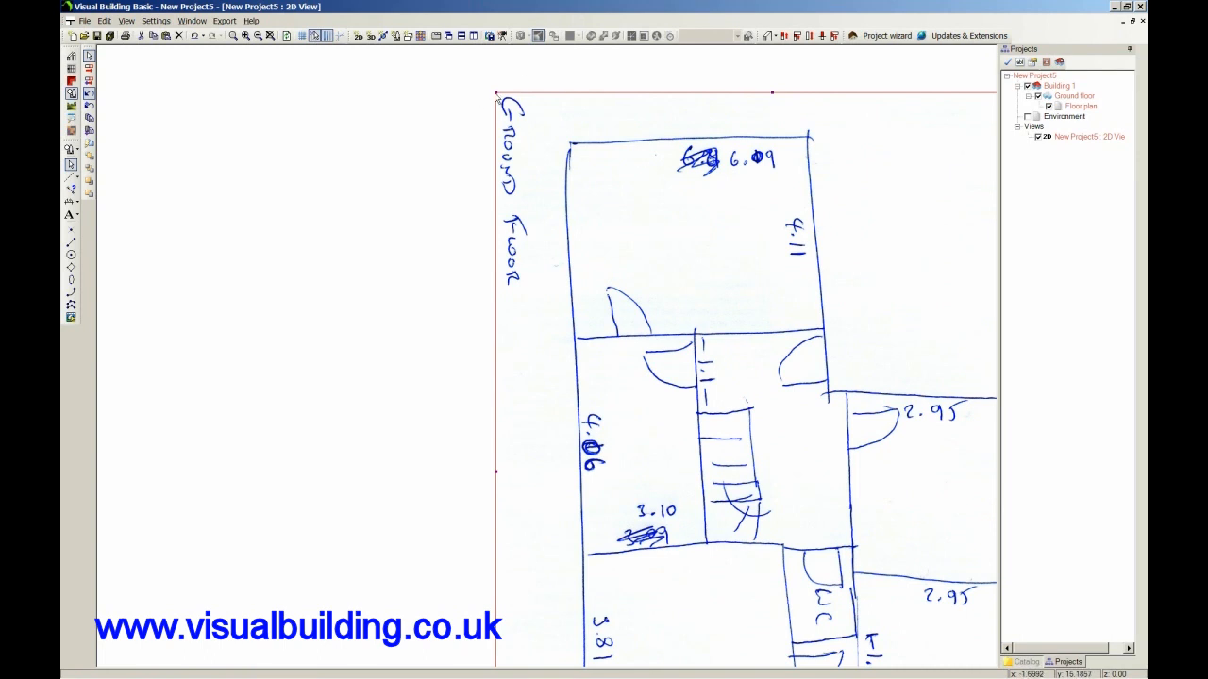
pyautogui.moveTo(497, 92); pyautogui.dragTo(798, 304)
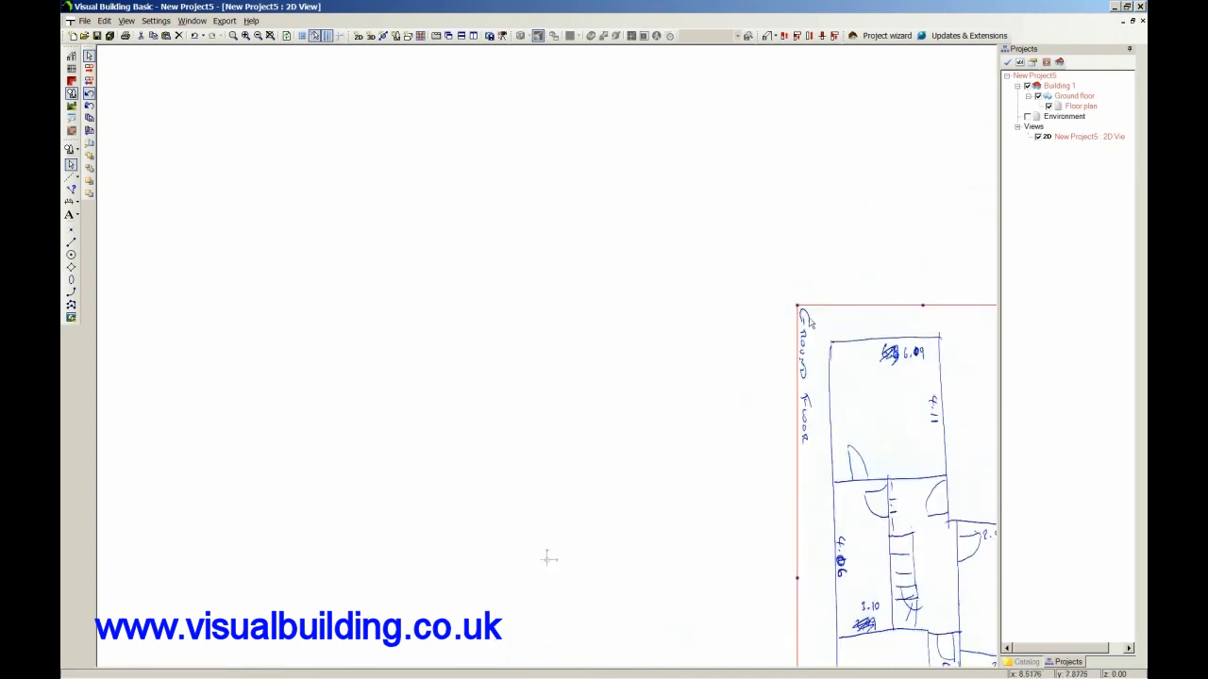
pyautogui.moveTo(842, 343)
pyautogui.mouseDown()
pyautogui.moveTo(878, 365)
pyautogui.moveTo(567, 73)
pyautogui.mouseUp()
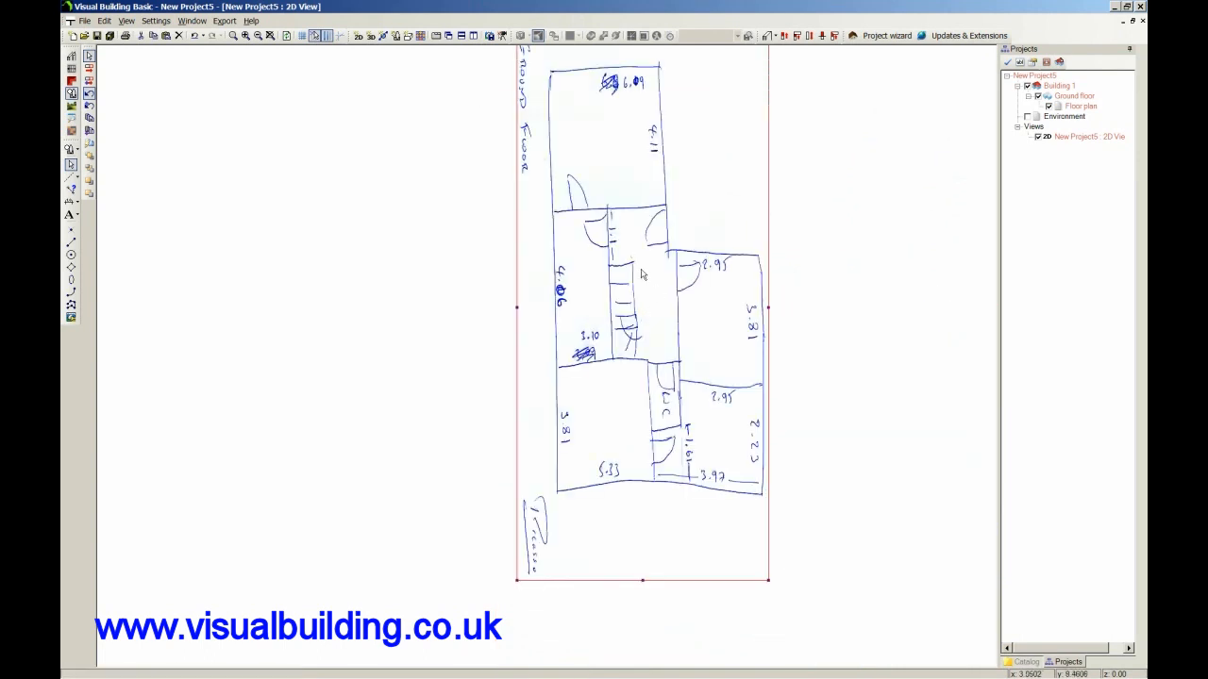
pyautogui.moveTo(560, 303); pyautogui.dragTo(492, 236)
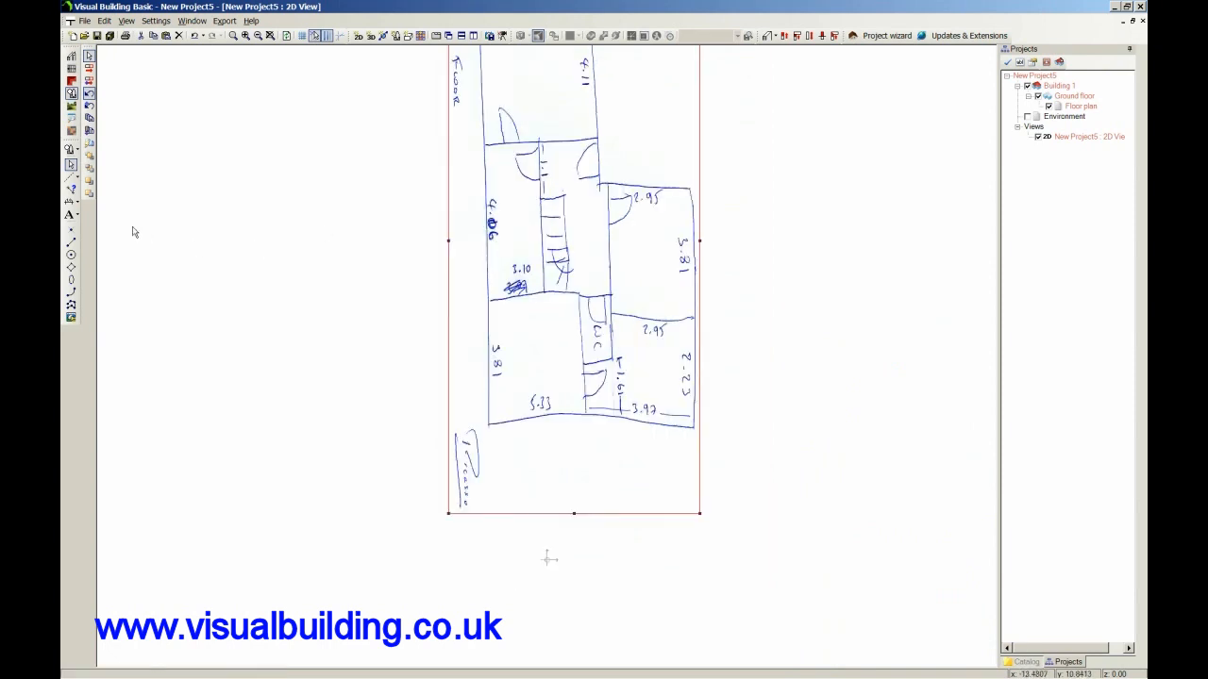
# Rotate the scanned sketch about 90° counterclockwise around its centre so its Ground Floor title reads horizontally.
pyautogui.scroll(2, 536, 215)
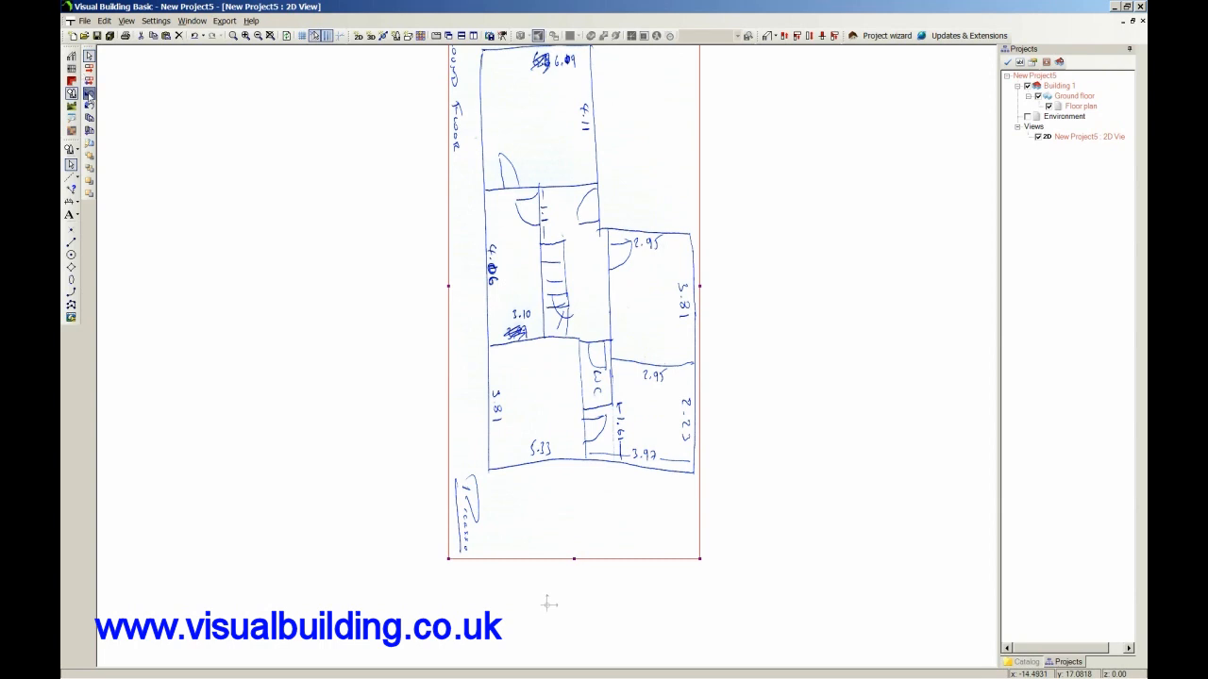
pyautogui.click(88, 93)
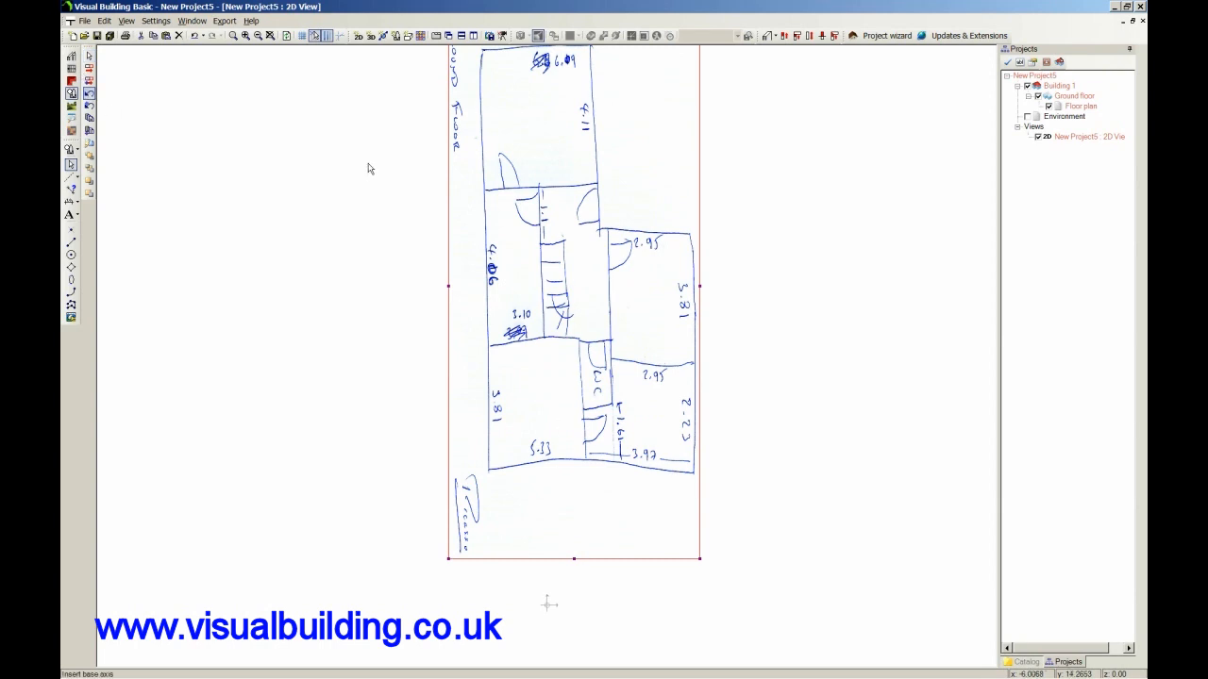
pyautogui.click(256, 288)
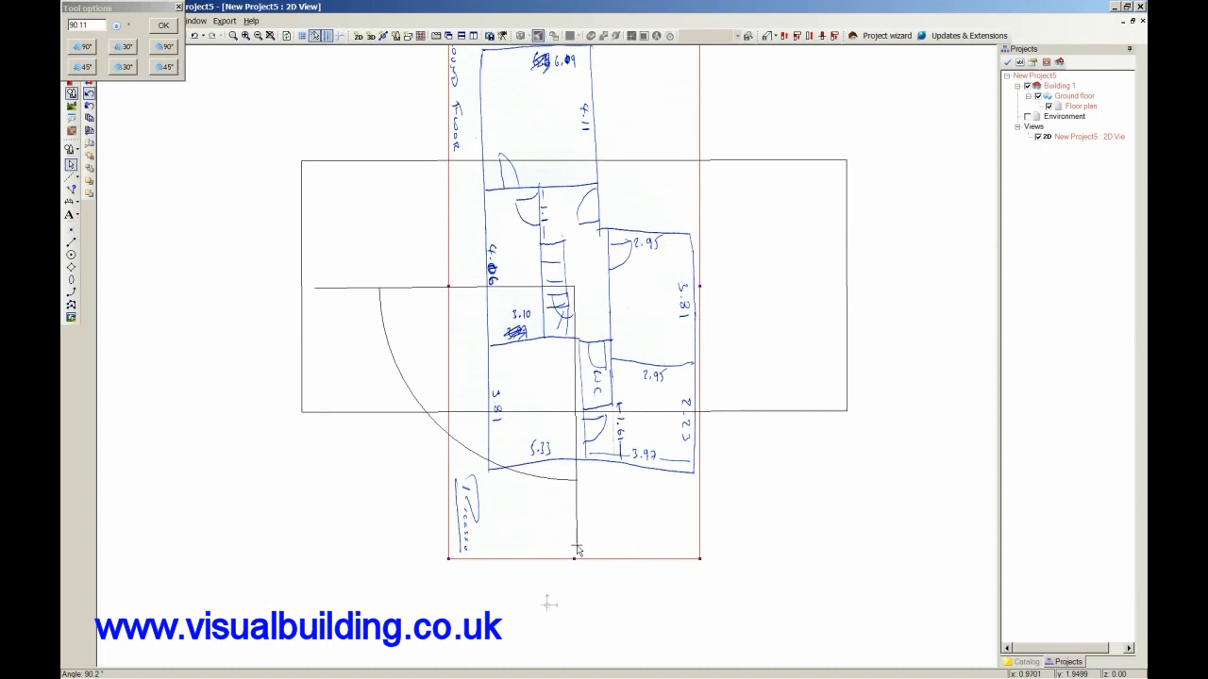
pyautogui.click(578, 549)
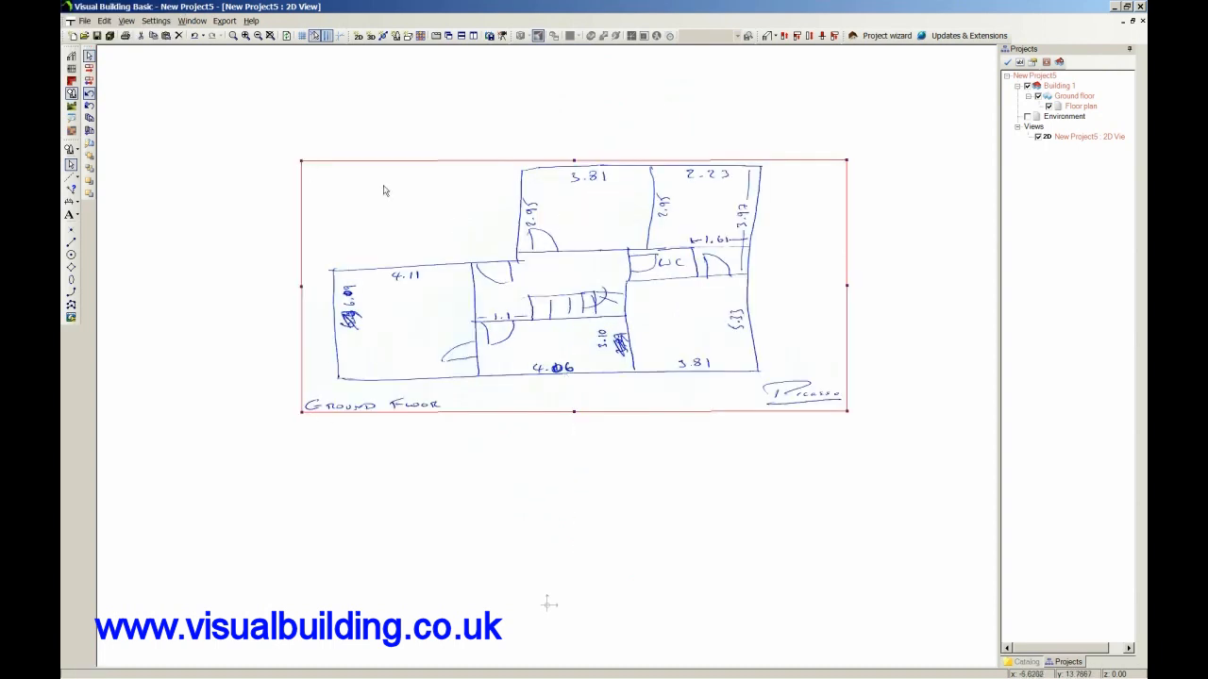
# Shrink the rotated sketch from its upper-left corner and place it in the upper-right area of the drawing.
pyautogui.moveTo(302, 161)
pyautogui.mouseDown()
pyautogui.moveTo(551, 258)
pyautogui.moveTo(583, 203)
pyautogui.moveTo(579, 178)
pyautogui.mouseUp()
pyautogui.moveTo(657, 302)
pyautogui.mouseDown()
pyautogui.moveTo(745, 302)
pyautogui.moveTo(843, 186)
pyautogui.mouseUp()
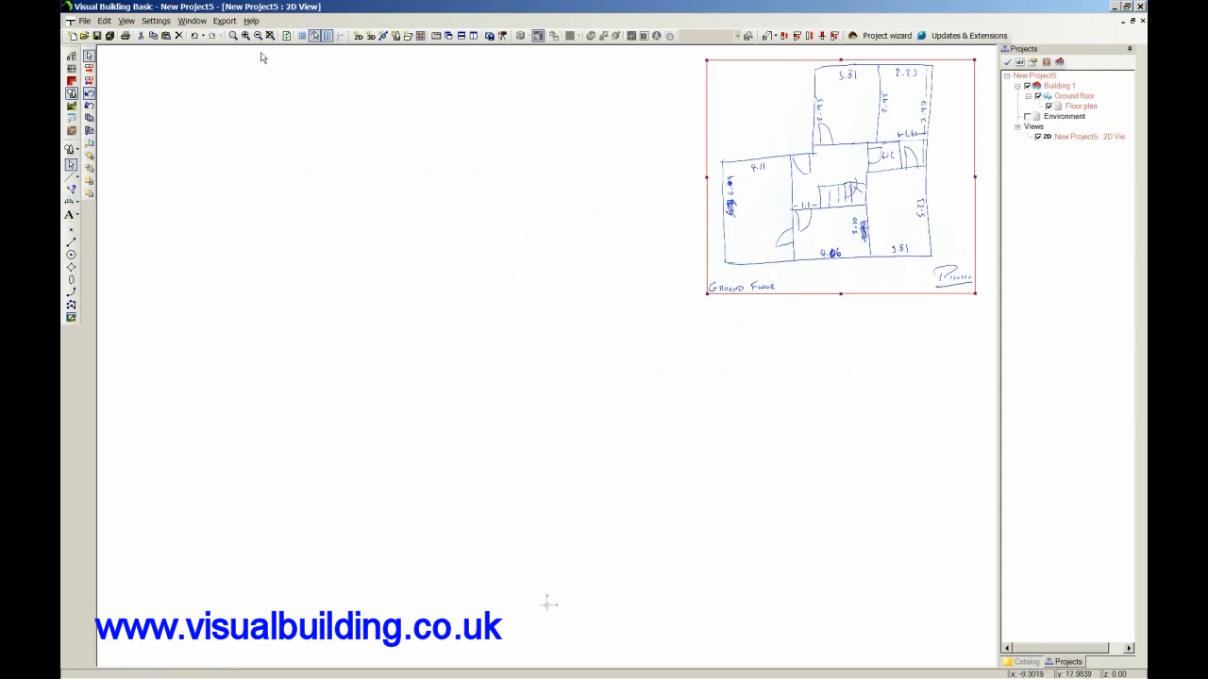
# Turn on guidelines and insert a vertical one at about x = -5.58 and a horizontal one at about y = 2.63.
pyautogui.click(340, 40)
pyautogui.click(74, 176)
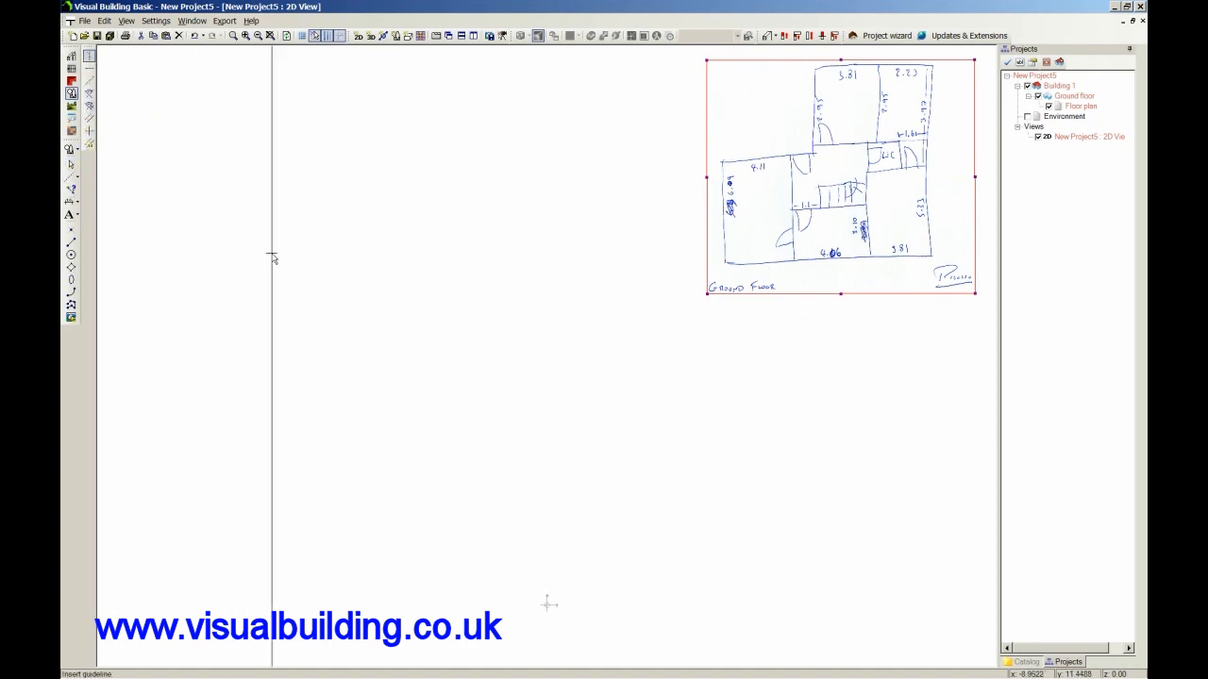
pyautogui.click(376, 299)
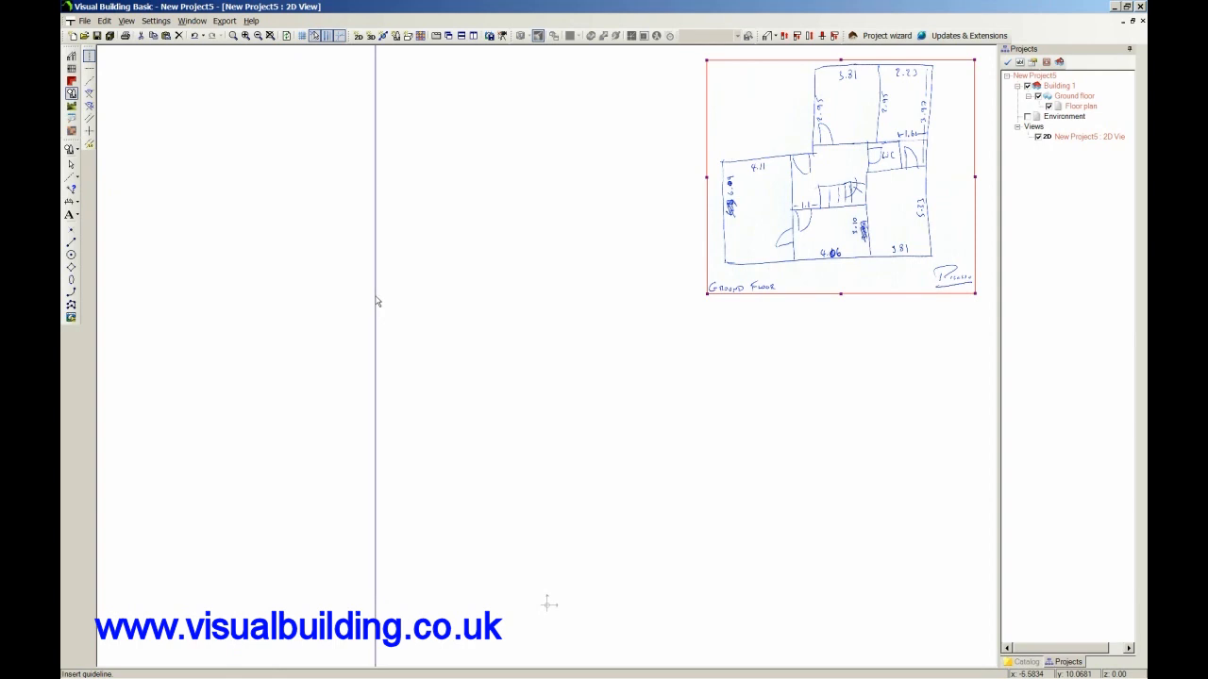
pyautogui.click(88, 68)
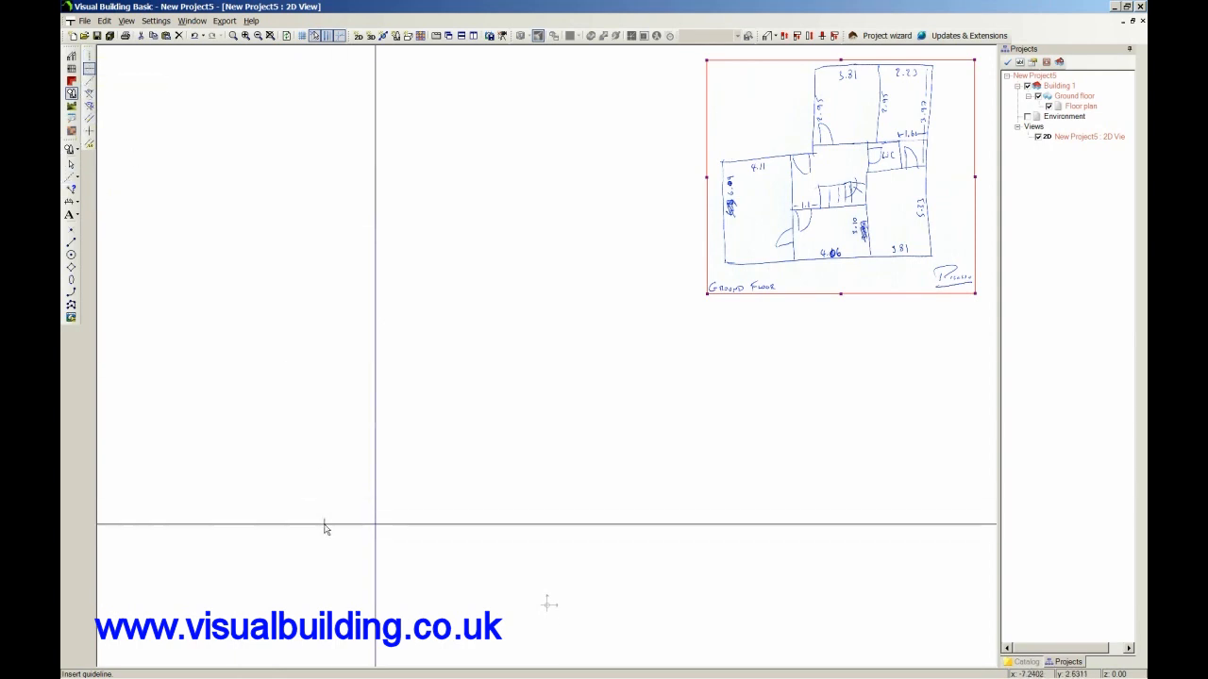
pyautogui.click(334, 525)
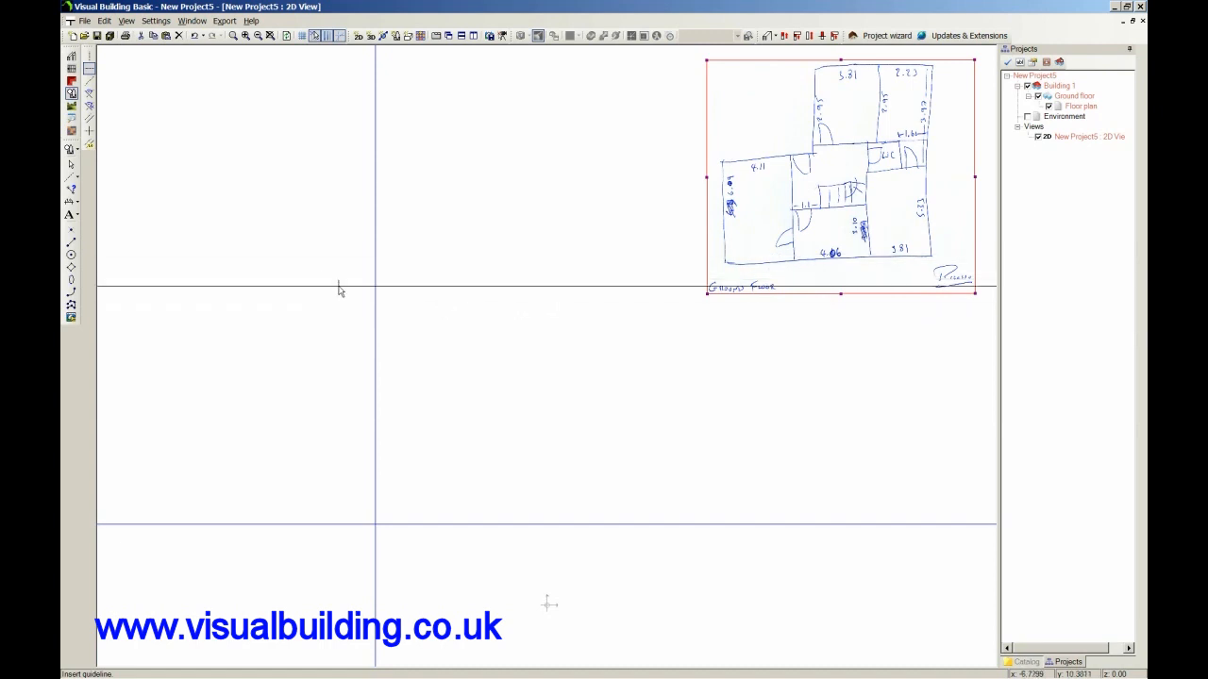
# Add numeric parallel guidelines 4.11 m to the right of the vertical guideline and another 0.1 m beyond it for the wall thickness.
pyautogui.click(90, 144)
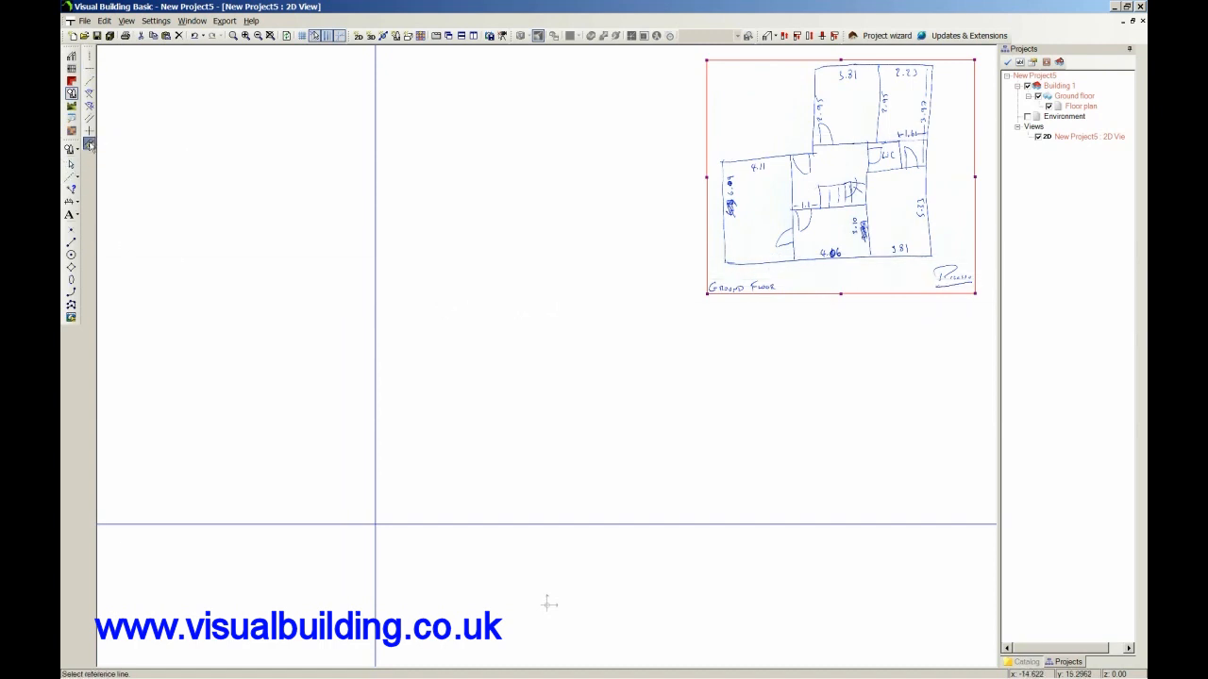
pyautogui.click(375, 426)
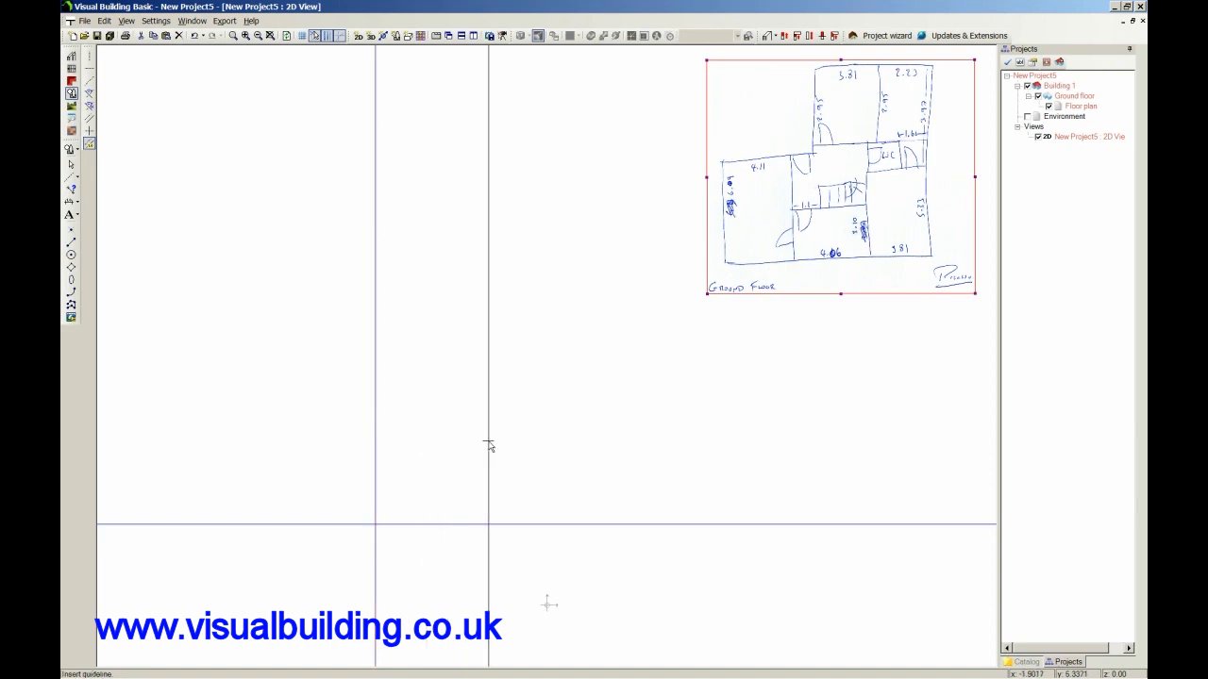
pyautogui.click(489, 445)
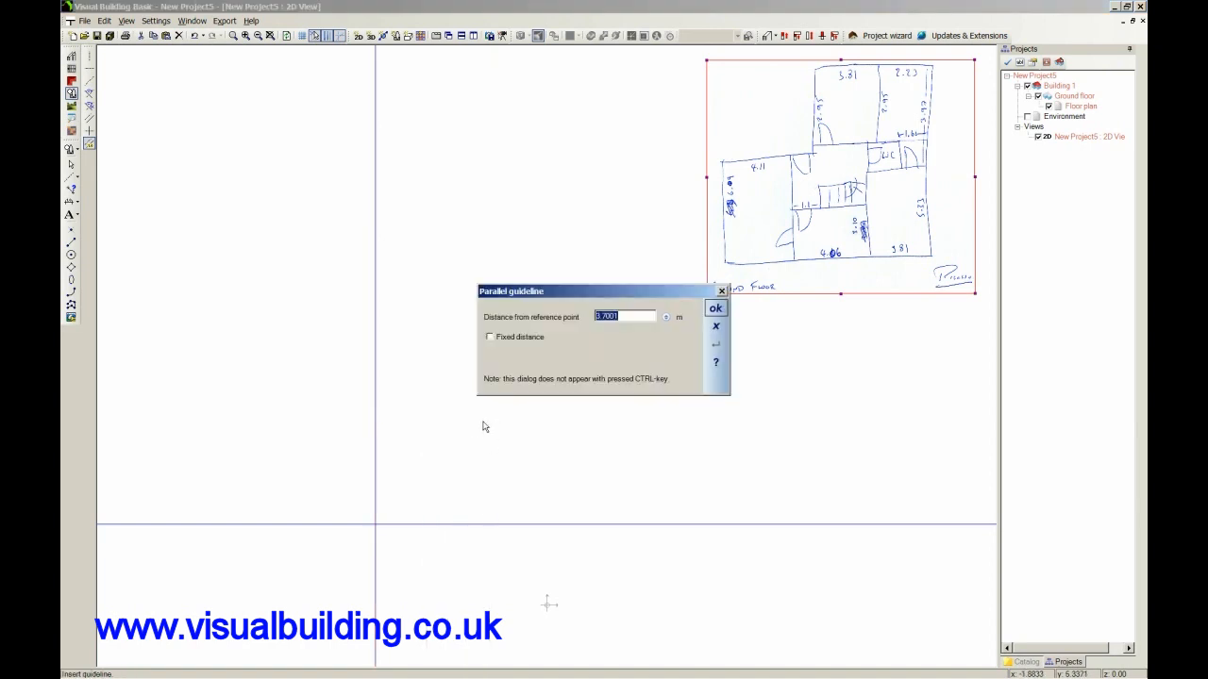
pyautogui.write('4.11')
pyautogui.click(715, 309)
pyautogui.click(530, 436)
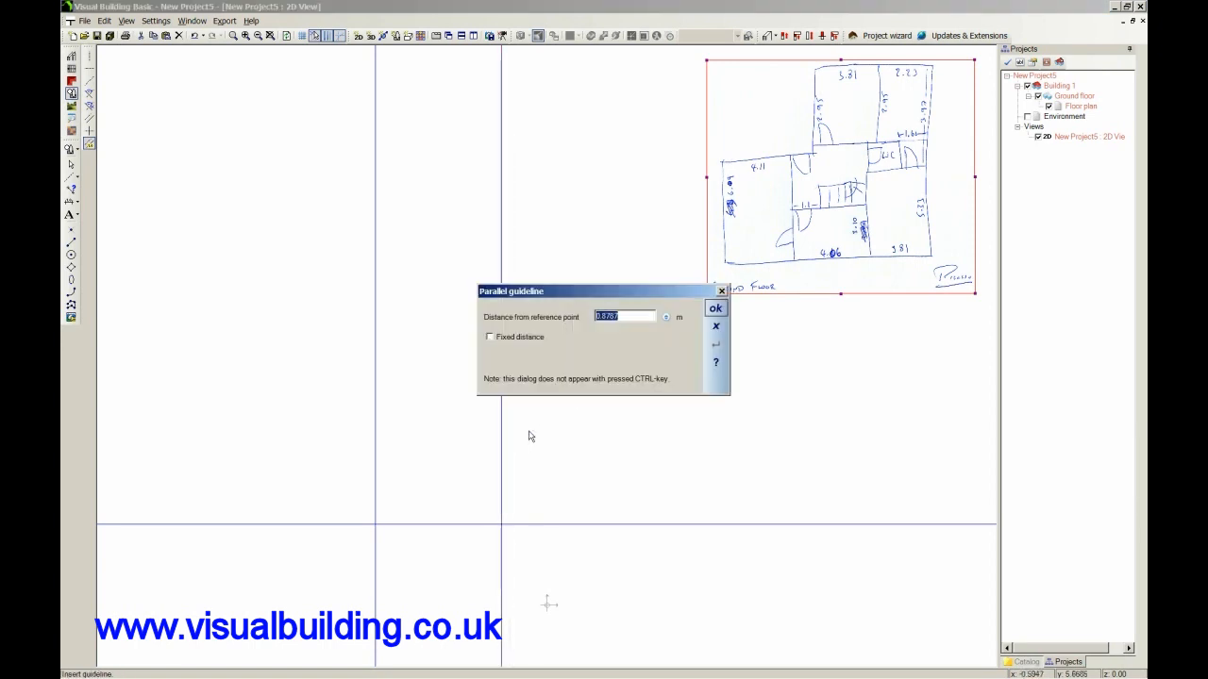
pyautogui.write('0.1')
pyautogui.click(715, 308)
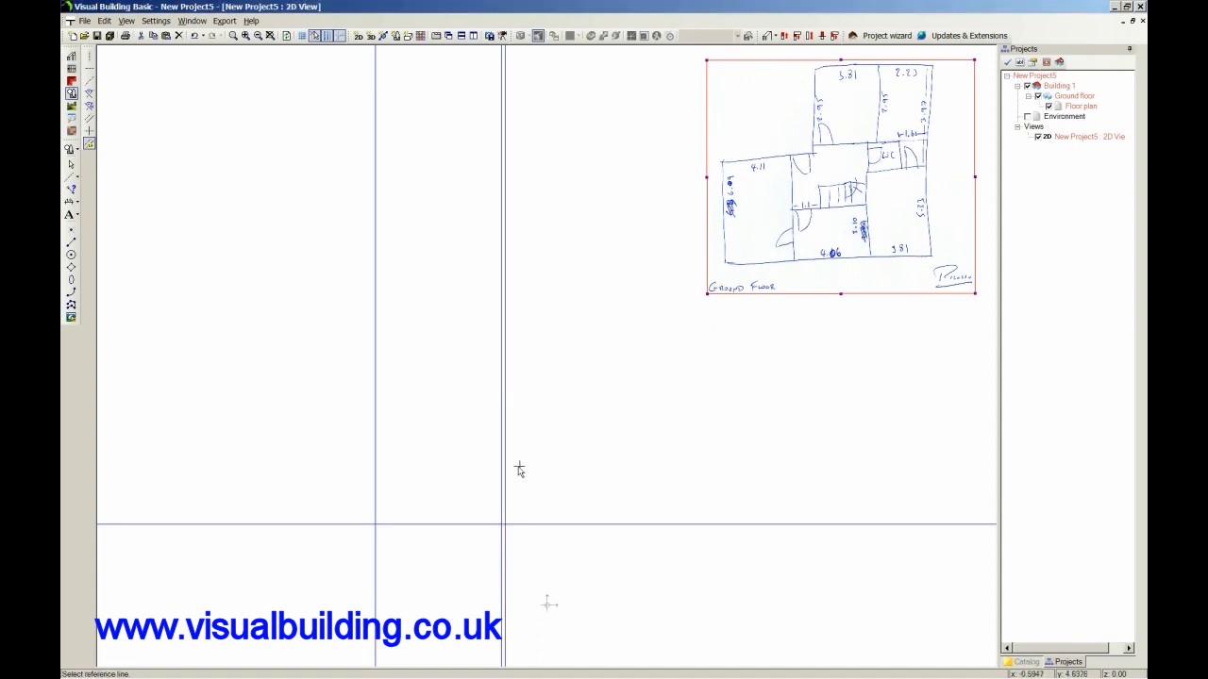
# Add parallel guidelines 4.06 m to the right of the rightmost vertical guideline and another 0.1 m beyond that one.
pyautogui.moveTo(507, 473); pyautogui.dragTo(602, 483)
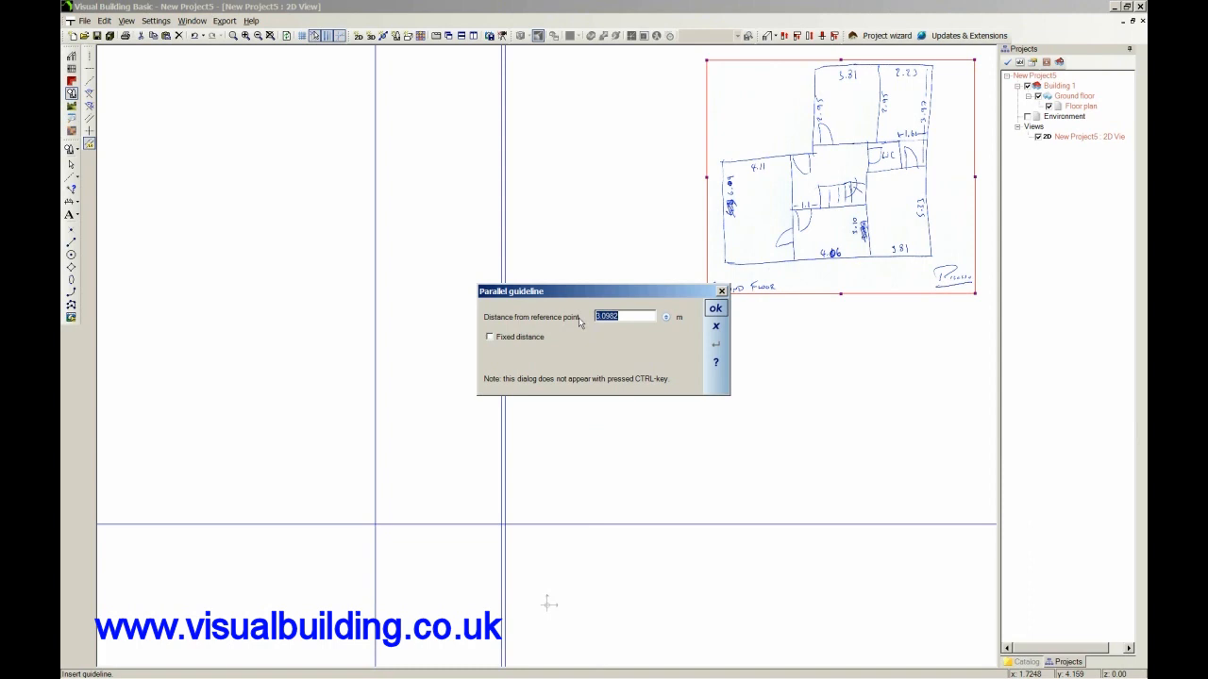
pyautogui.write('4.06')
pyautogui.click(716, 309)
pyautogui.click(629, 515)
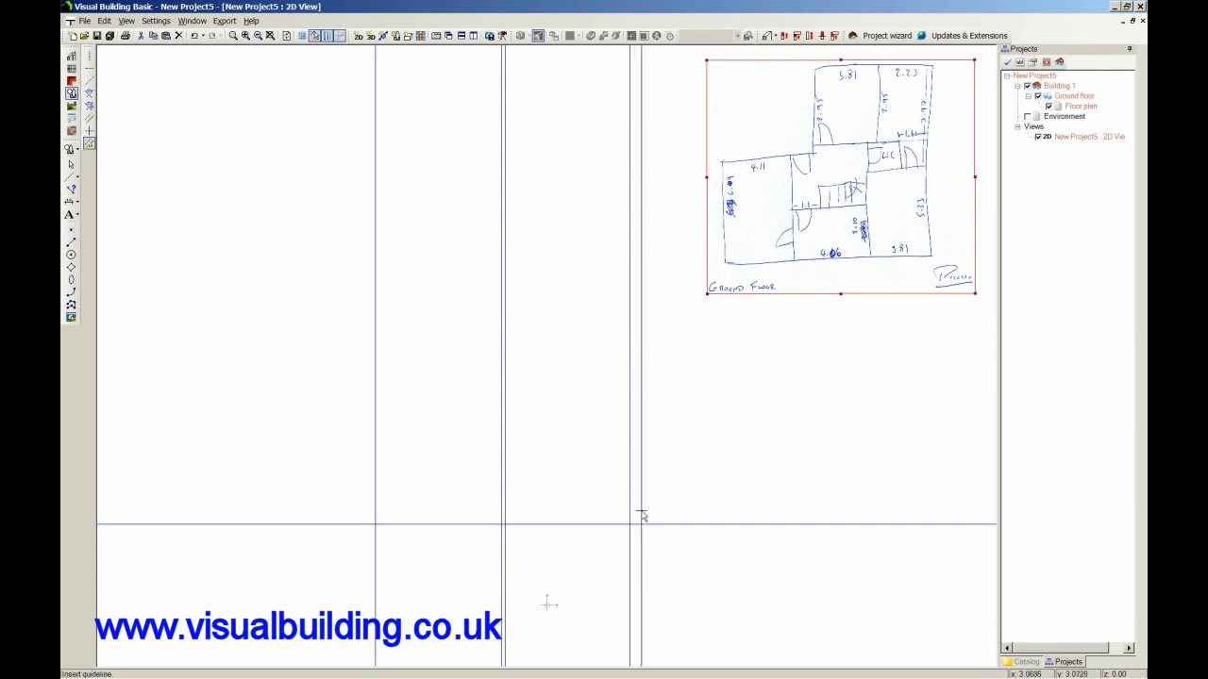
pyautogui.click(641, 515)
pyautogui.write('0')
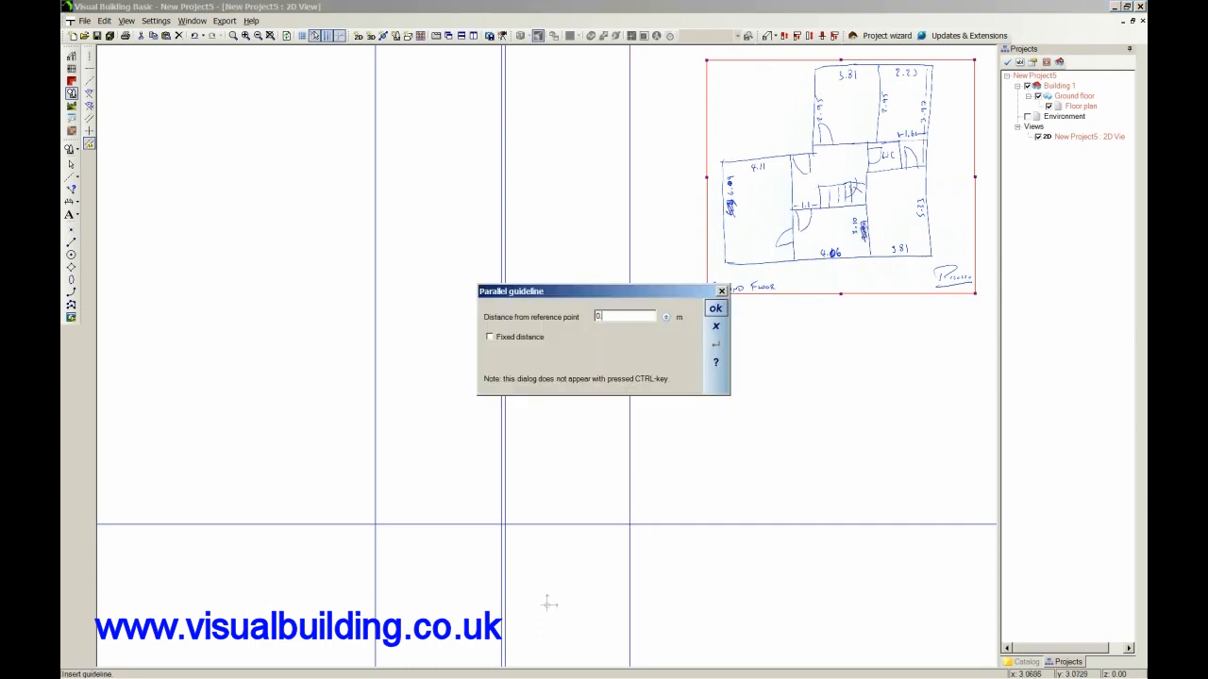
pyautogui.write('.1')
pyautogui.click(714, 309)
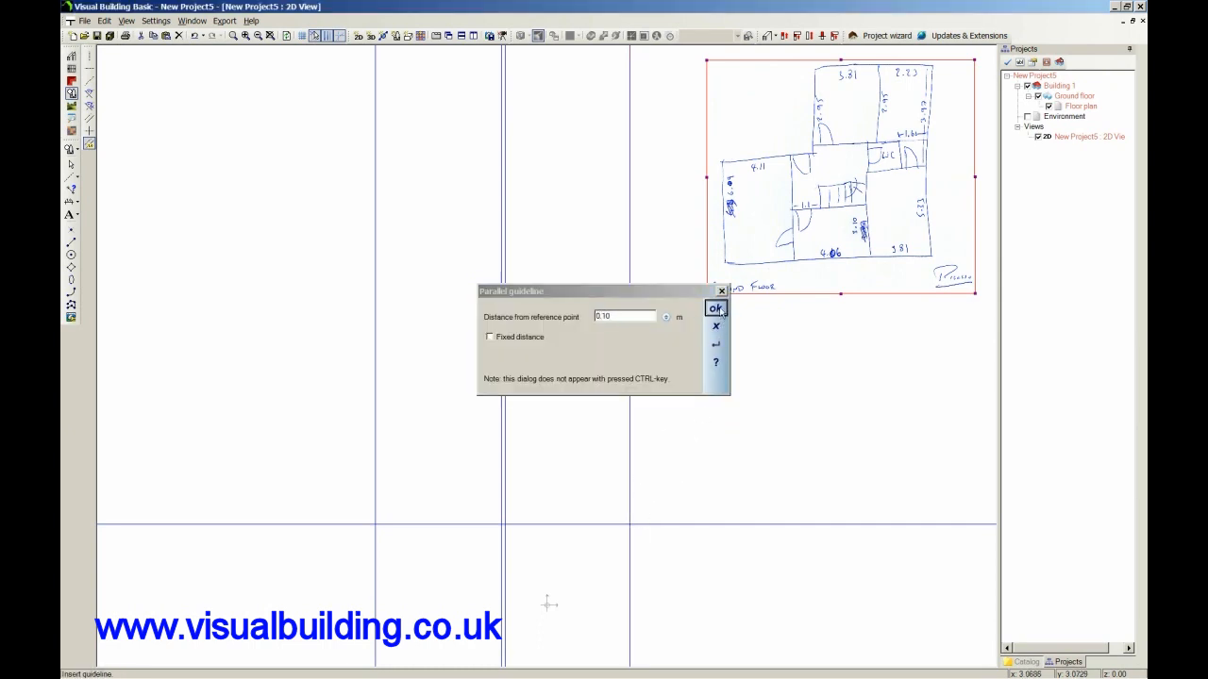
# Add a parallel guideline 3.81 m to the right of the rightmost vertical guideline.
pyautogui.click(634, 525)
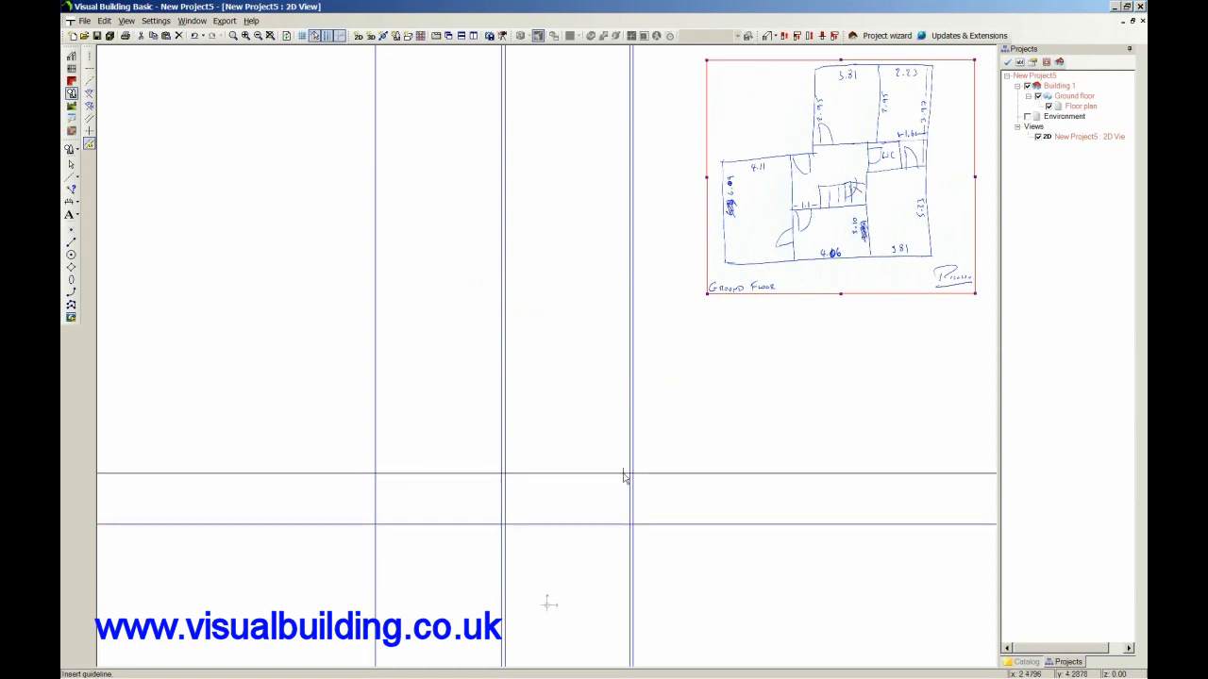
pyautogui.click(631, 535)
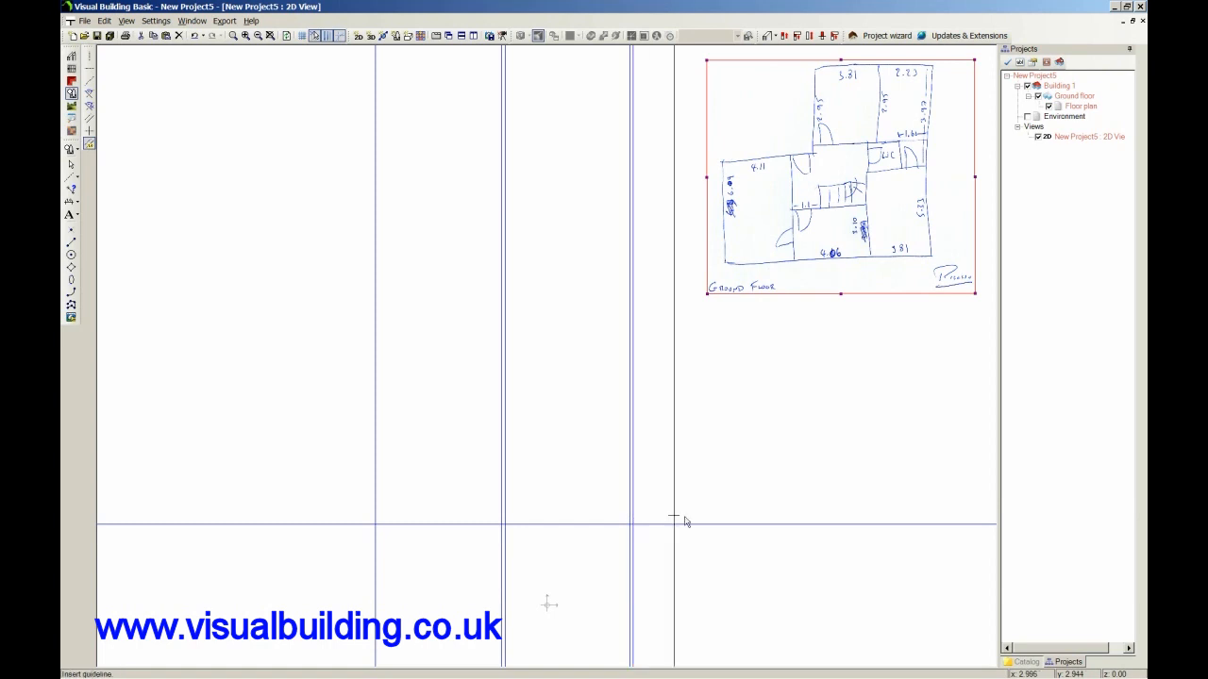
pyautogui.click(743, 528)
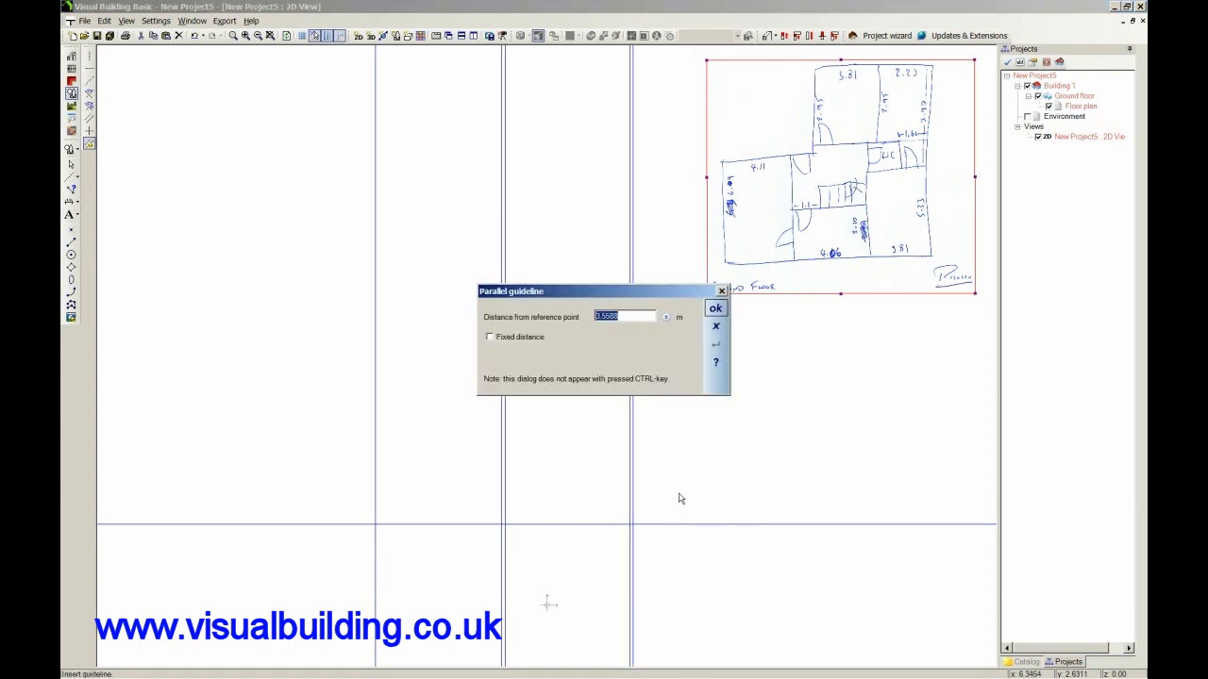
pyautogui.write('3.81')
pyautogui.click(715, 309)
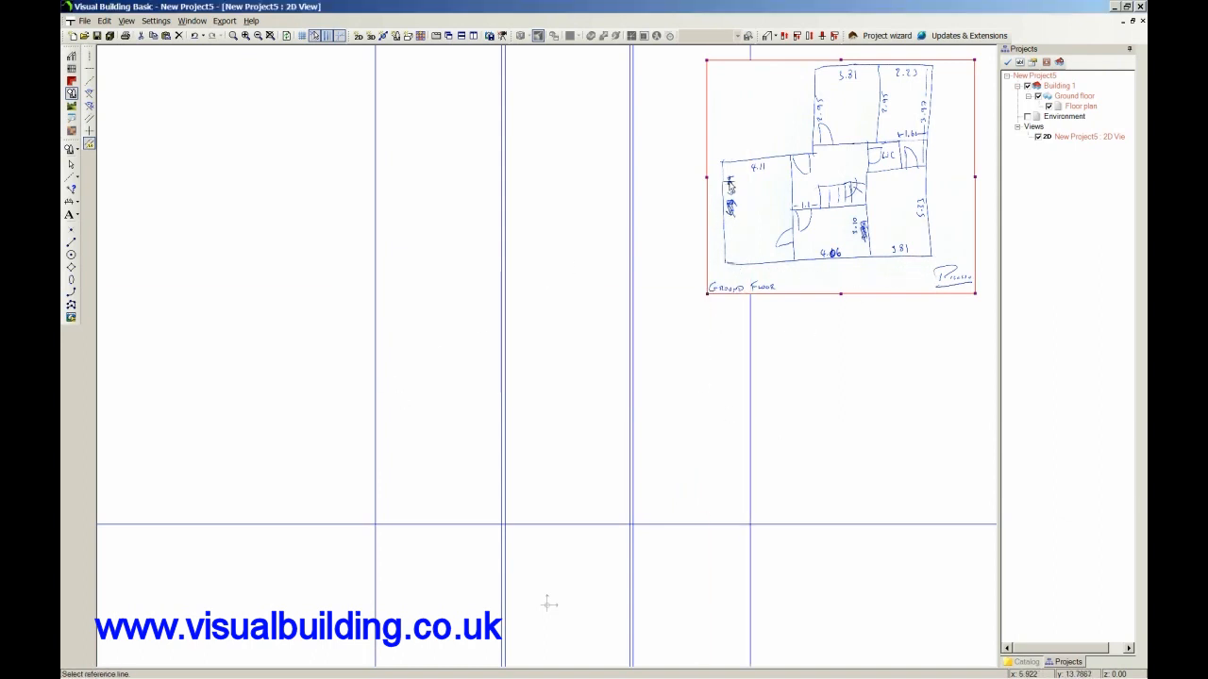
# Add a parallel guideline 6.09 m above the horizontal guideline.
pyautogui.click(330, 524)
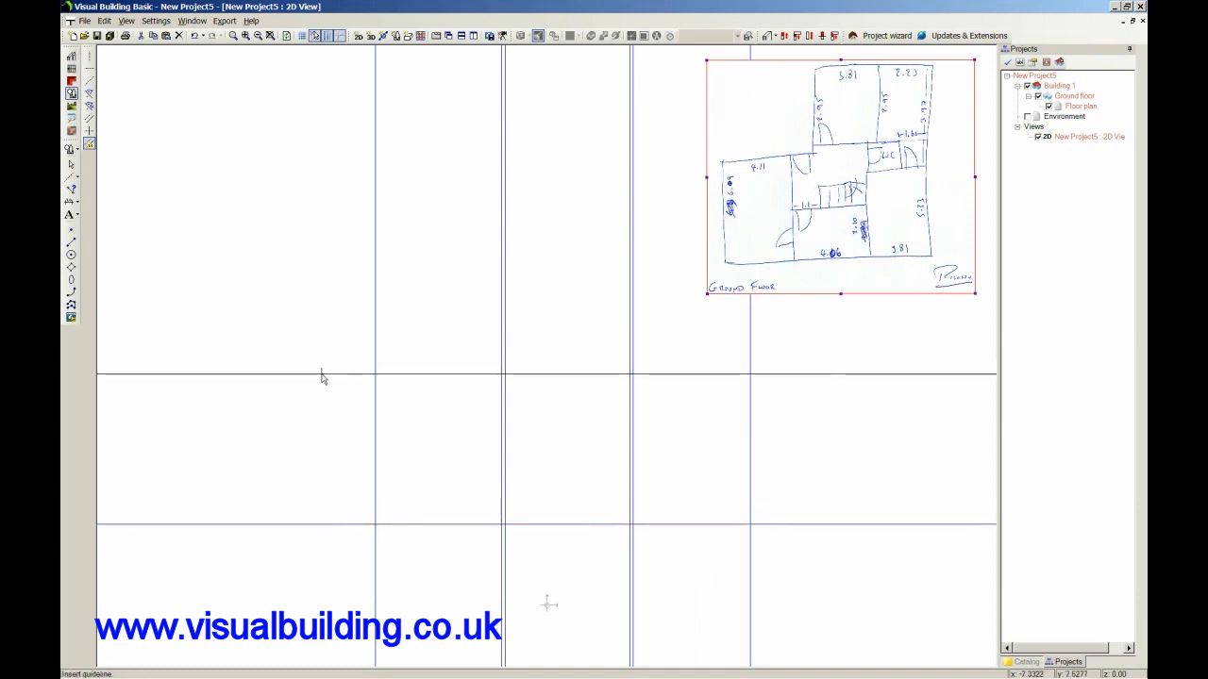
pyautogui.click(326, 374)
pyautogui.write('6.0')
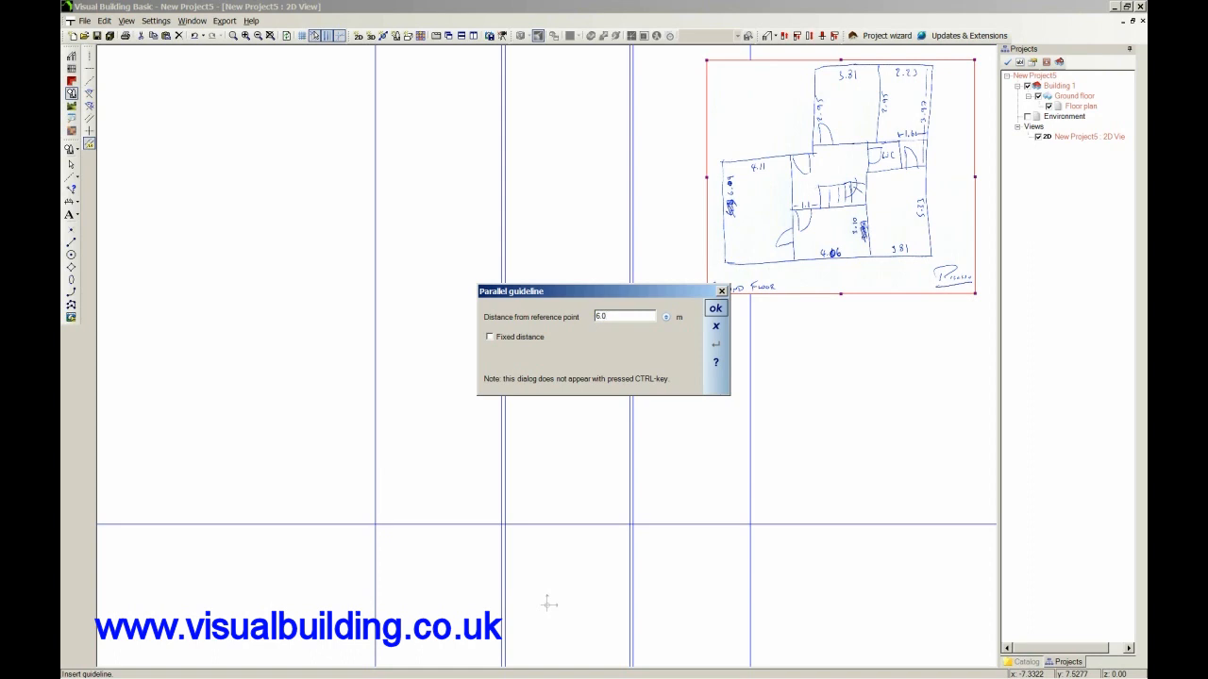
pyautogui.write('9')
pyautogui.click(715, 307)
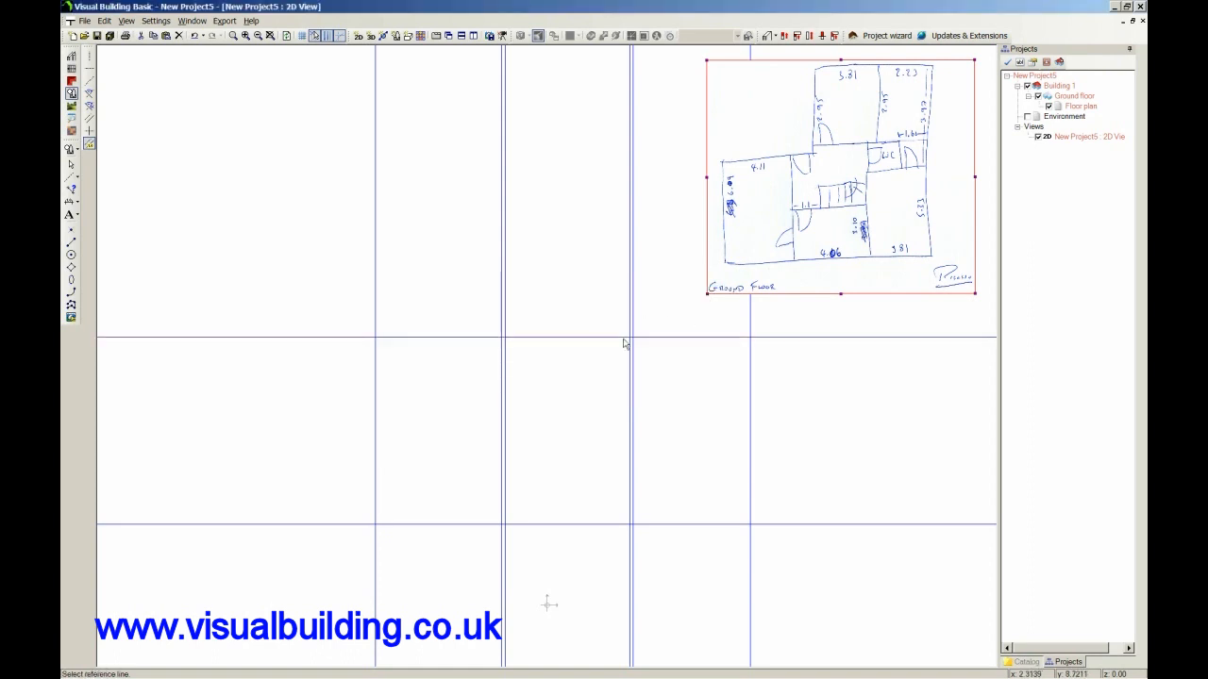
# Move the scanned sketch straight up, farther away from the upper horizontal guideline.
pyautogui.scroll(3, 650, 377)
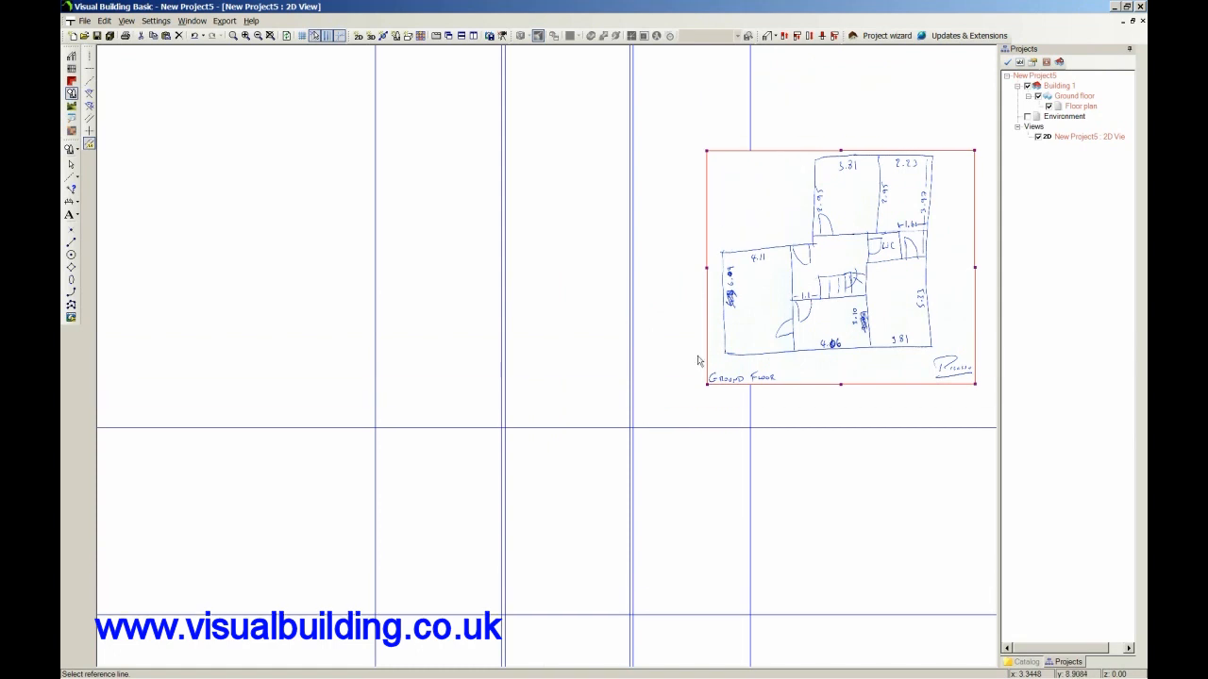
pyautogui.click(71, 164)
pyautogui.moveTo(762, 347); pyautogui.dragTo(767, 251)
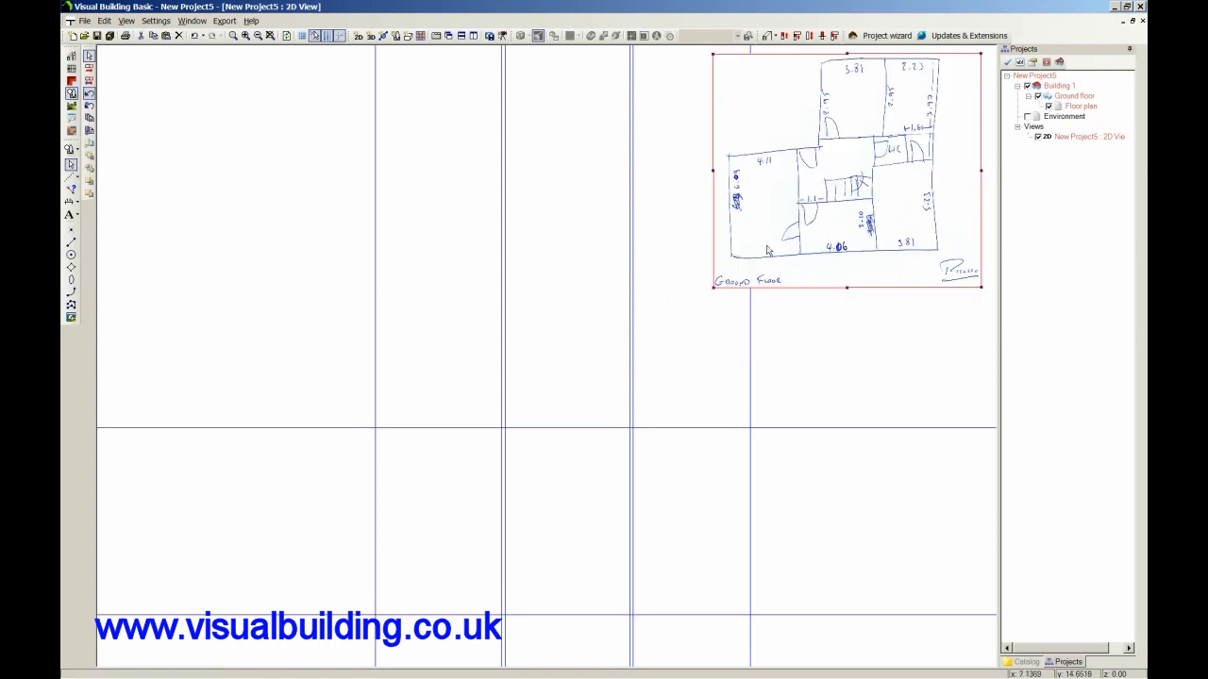
# Draw a 6.09 m external wall down the leftmost vertical guideline between the two horizontal guidelines, with its thickness on the guideline's left side.
pyautogui.click(71, 55)
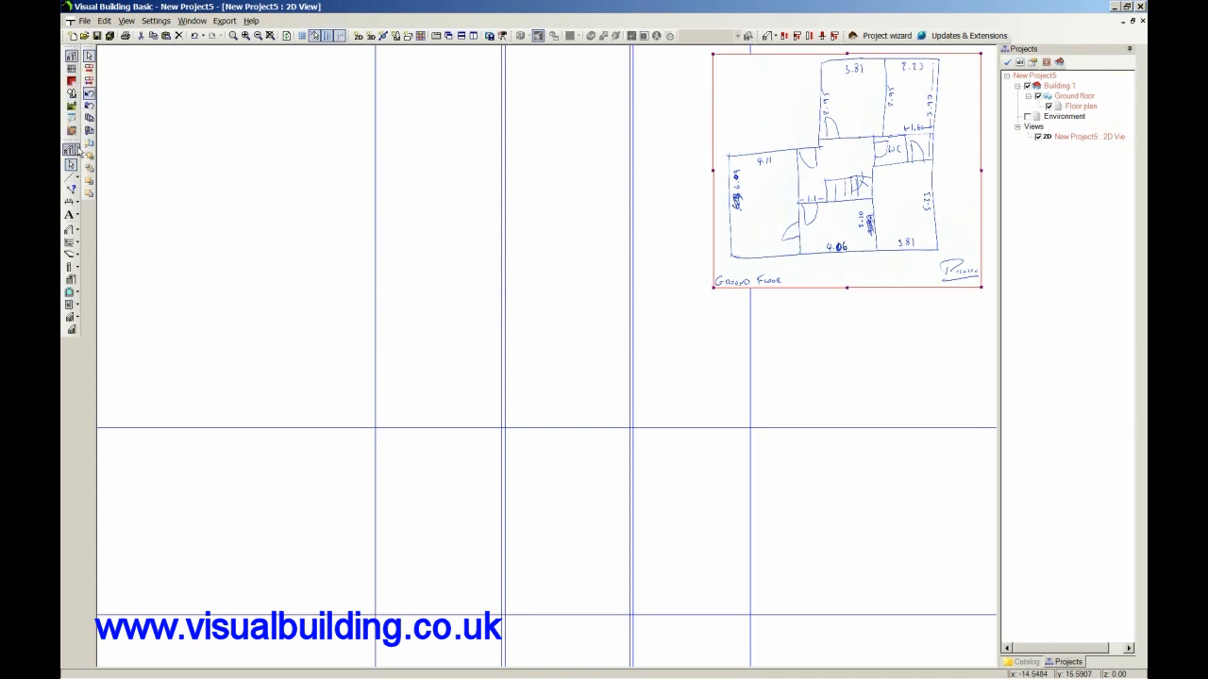
pyautogui.click(78, 233)
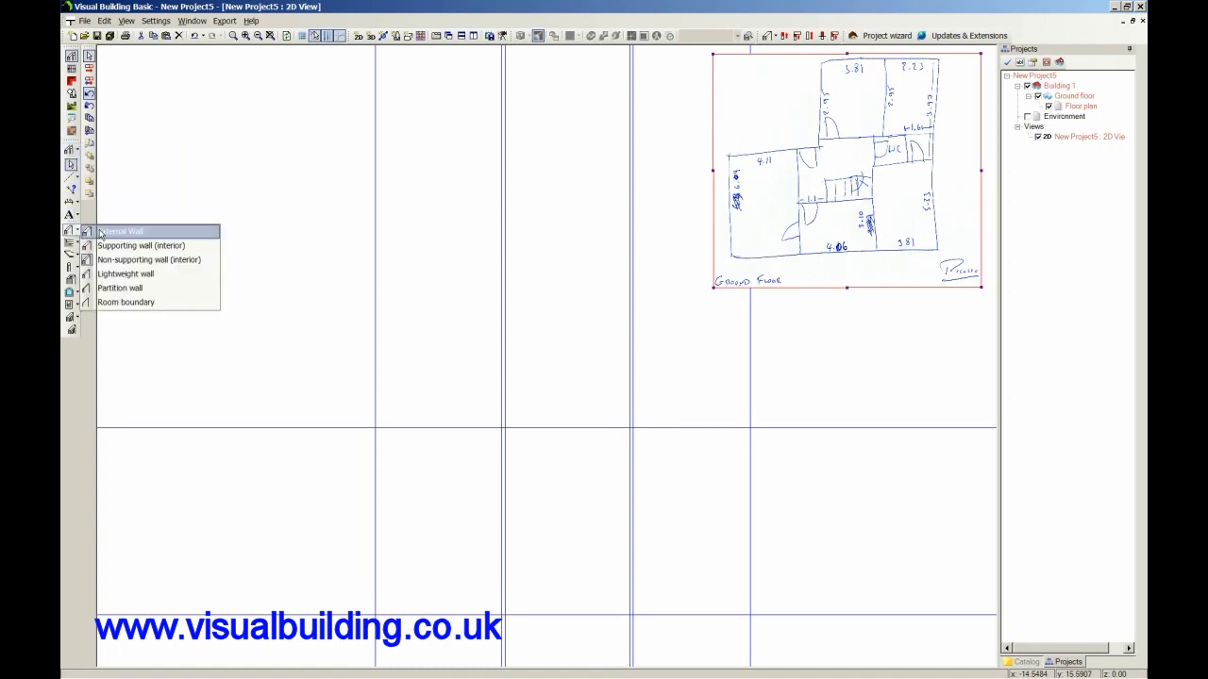
pyautogui.click(100, 234)
pyautogui.click(377, 432)
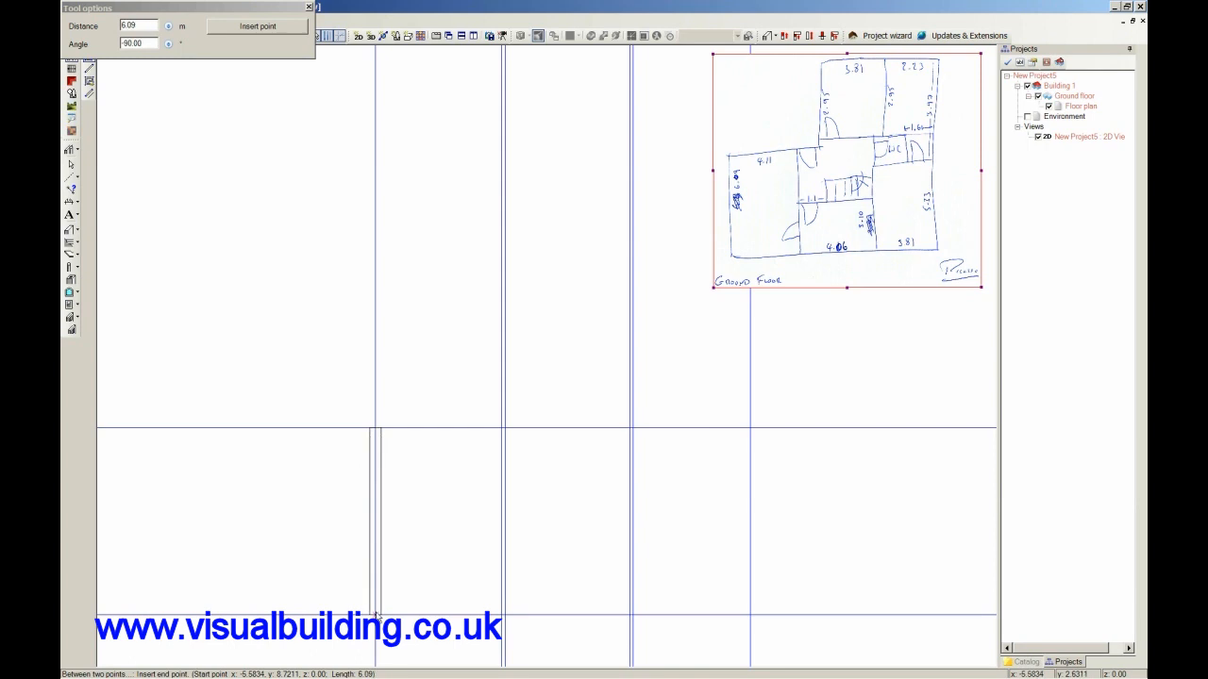
pyautogui.hotkey('ctrl', 'w')
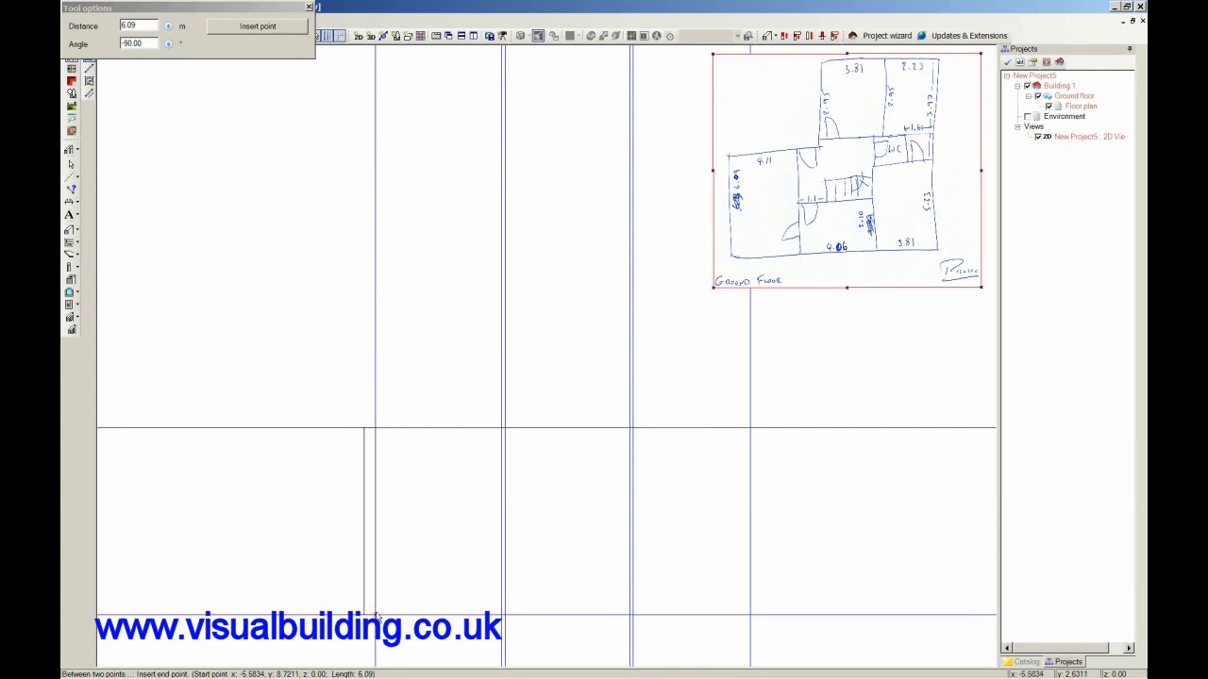
pyautogui.hotkey('ctrl', 'w')
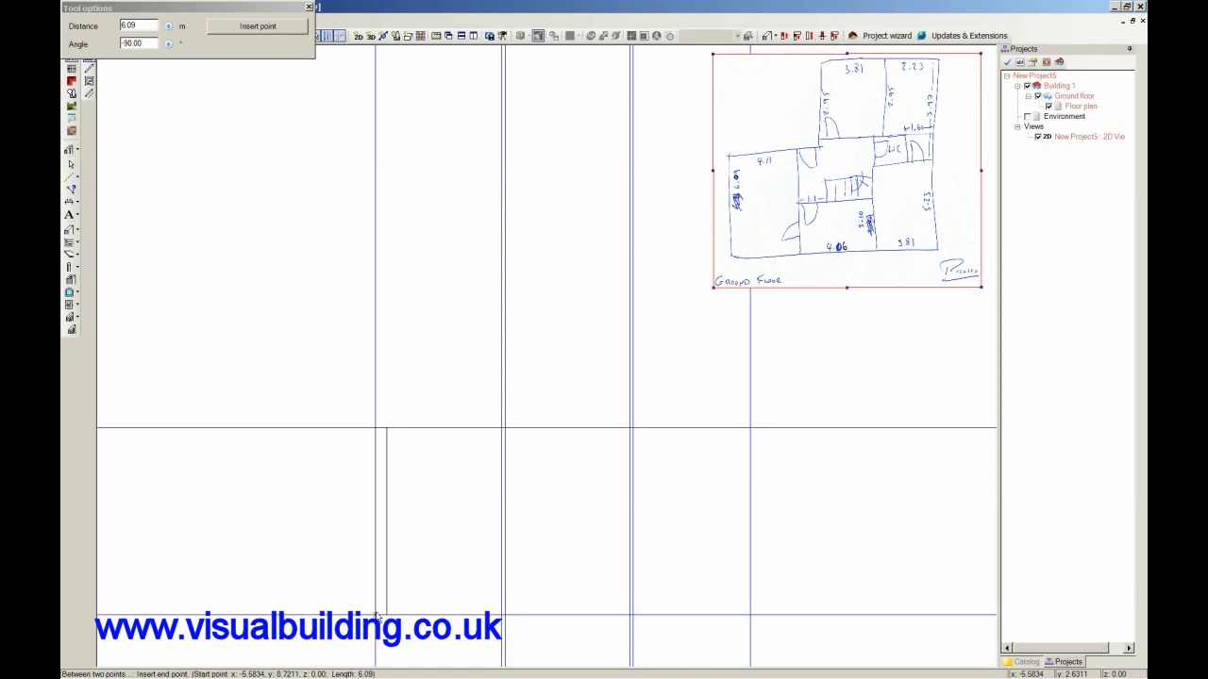
pyautogui.hotkey('ctrl', 'w')
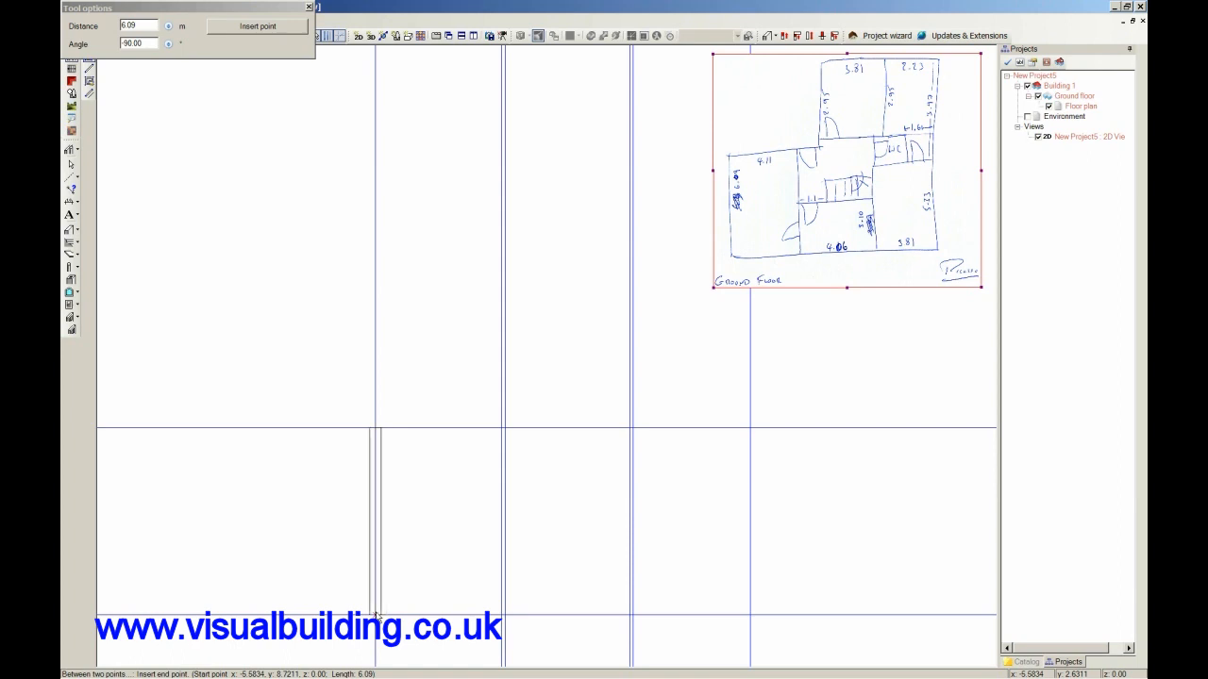
pyautogui.hotkey('ctrl', 'w')
pyautogui.click(376, 615)
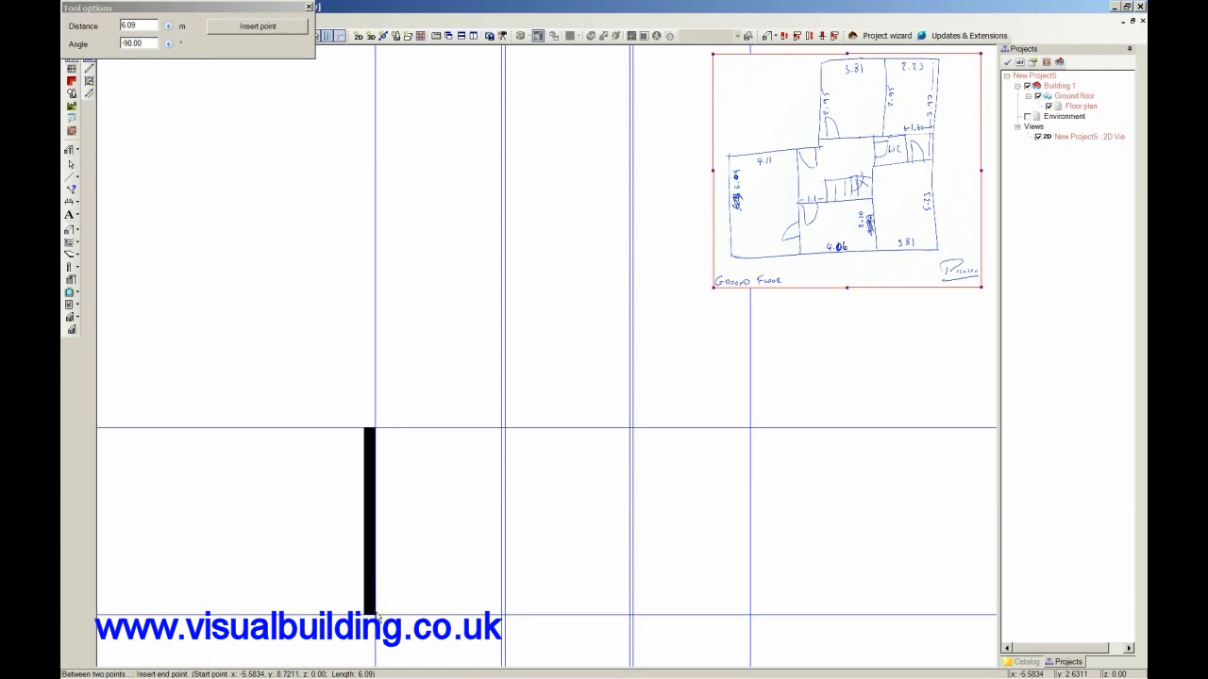
# Continue the external wall 12.18 m along the bottom guideline and about 10.1 m up the rightmost guideline, ending the wall chain there.
pyautogui.click(749, 623)
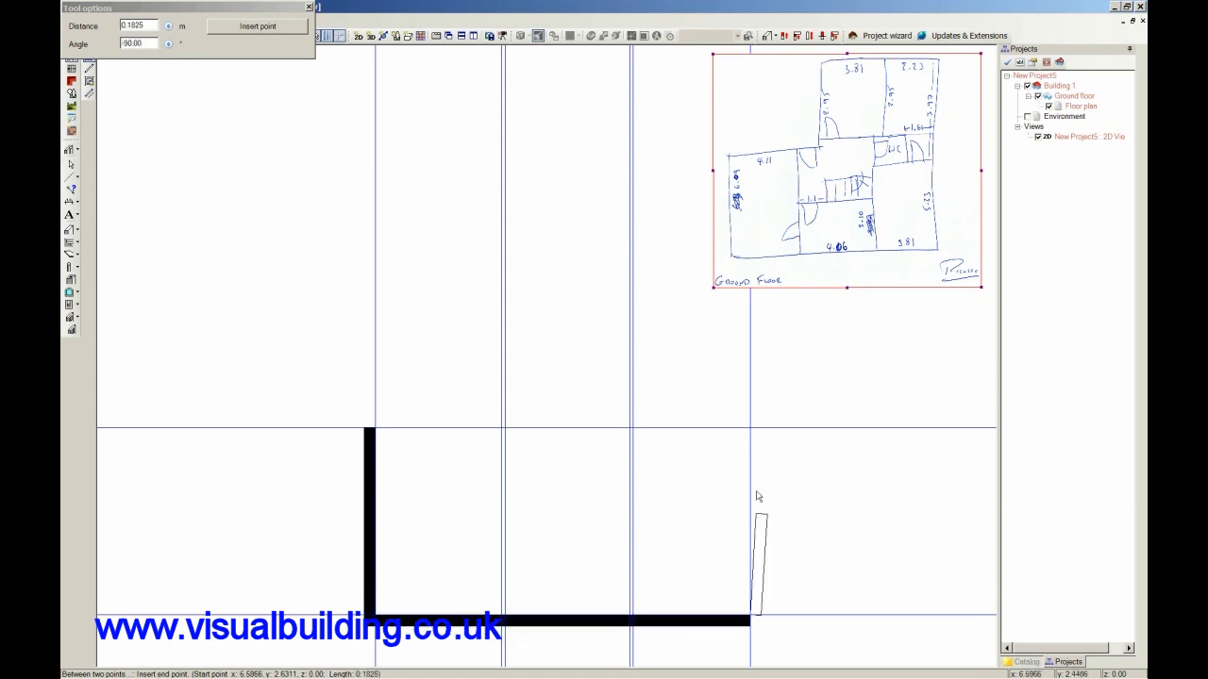
pyautogui.click(755, 305)
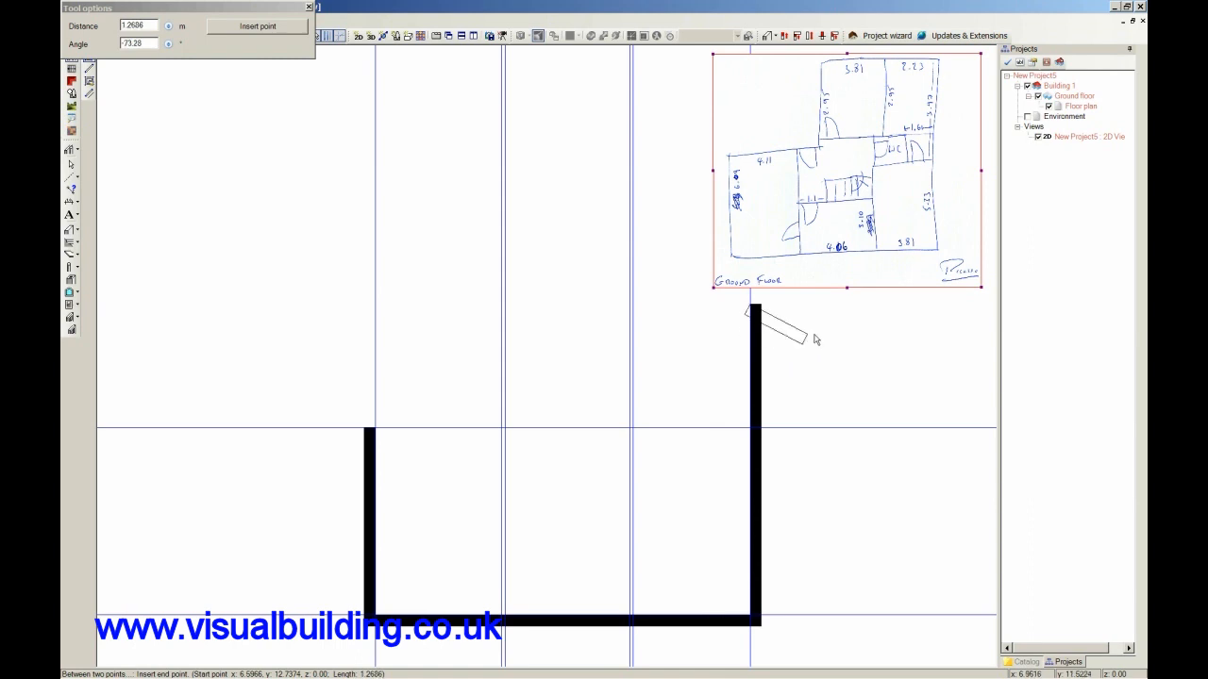
pyautogui.press('Escape')
# Add a parallel guideline 5.33 m above the bottom horizontal guideline.
pyautogui.moveTo(798, 311); pyautogui.dragTo(798, 323, button='middle')
pyautogui.scroll(2, 800, 326)
pyautogui.scroll(-1, 812, 322)
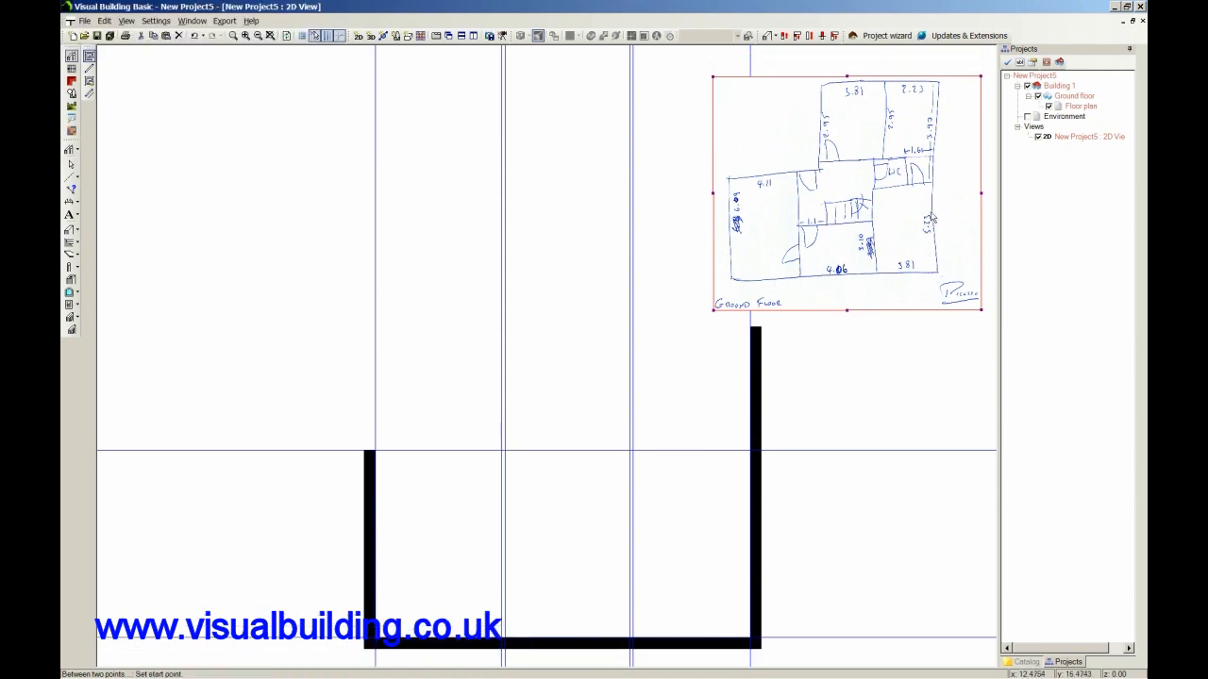
pyautogui.click(71, 178)
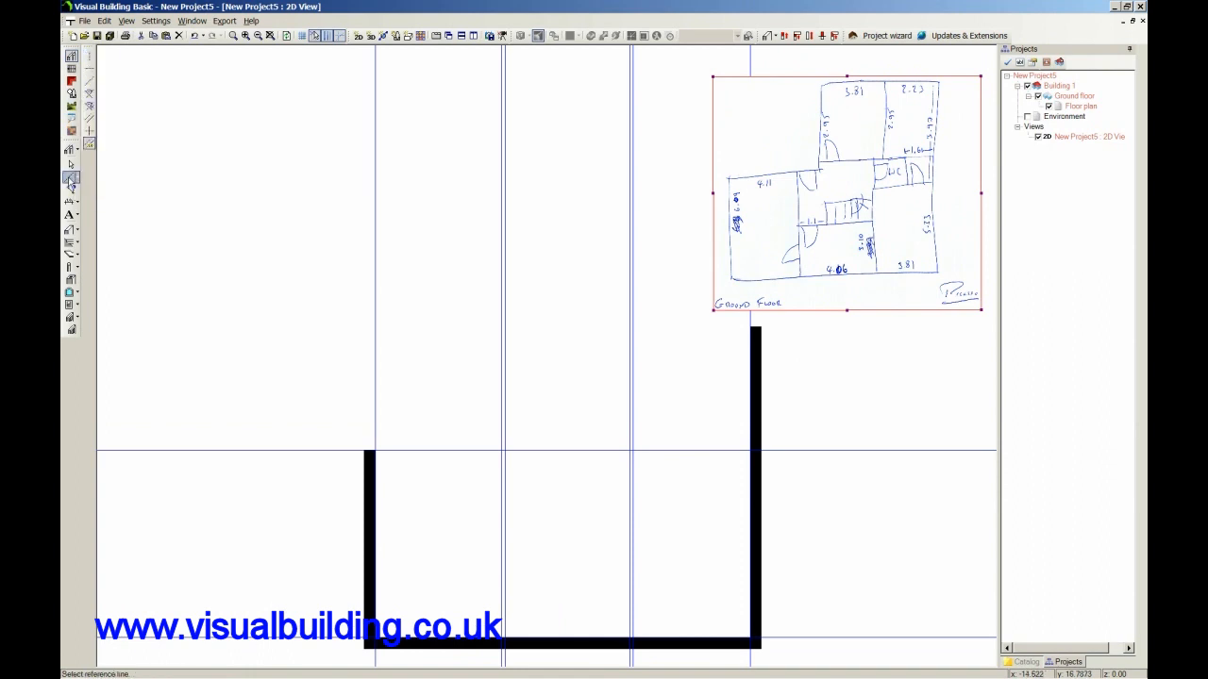
pyautogui.click(798, 639)
pyautogui.click(795, 510)
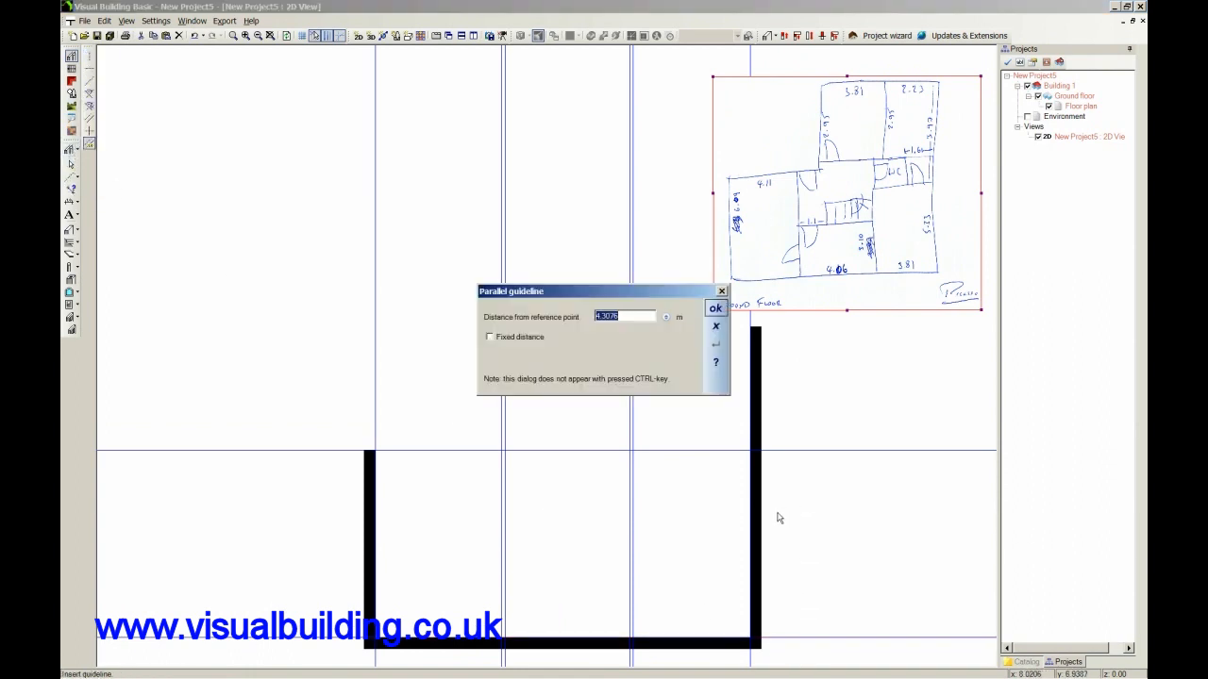
pyautogui.write('5.33')
pyautogui.click(716, 309)
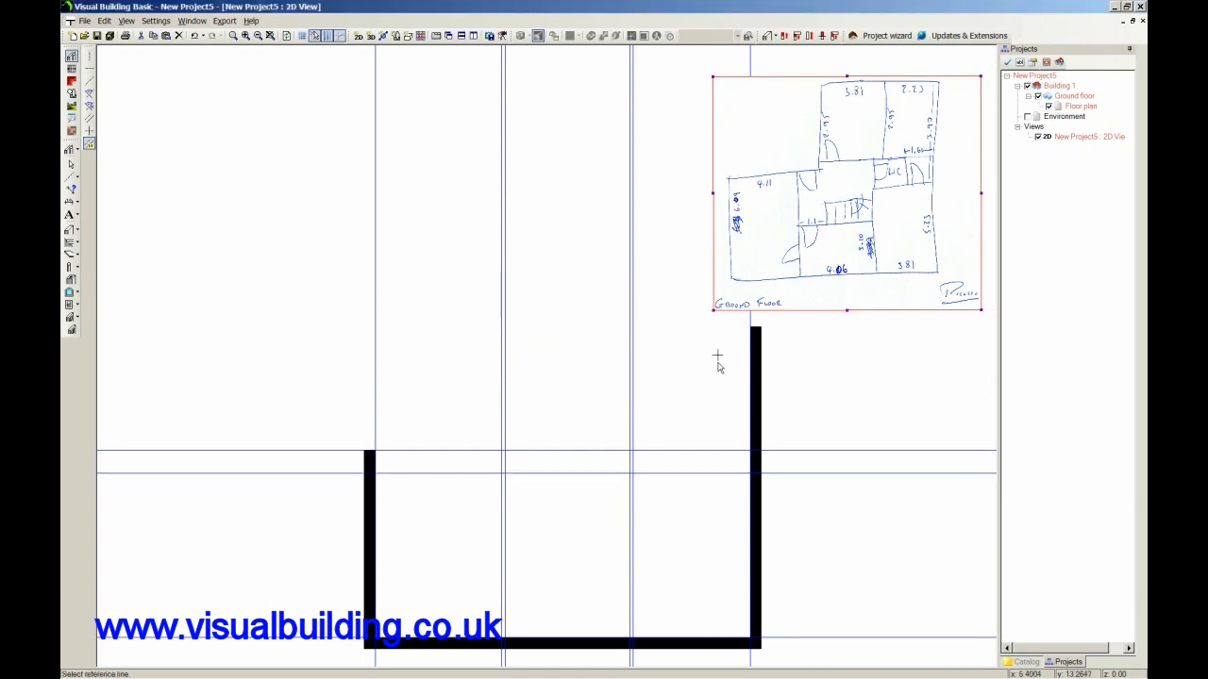
# Add parallel guidelines 0.1 m above the 5.33 m guideline and another 3.97 m above that one.
pyautogui.click(711, 473)
pyautogui.click(712, 464)
pyautogui.write('0.1')
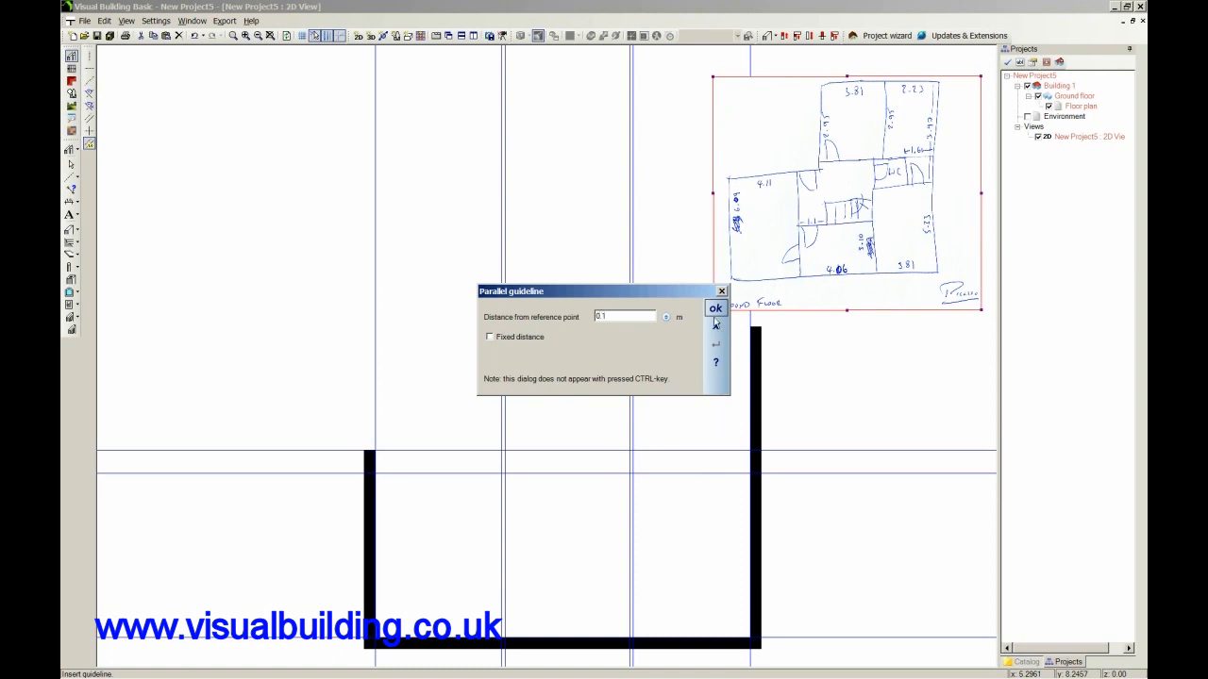
pyautogui.click(715, 317)
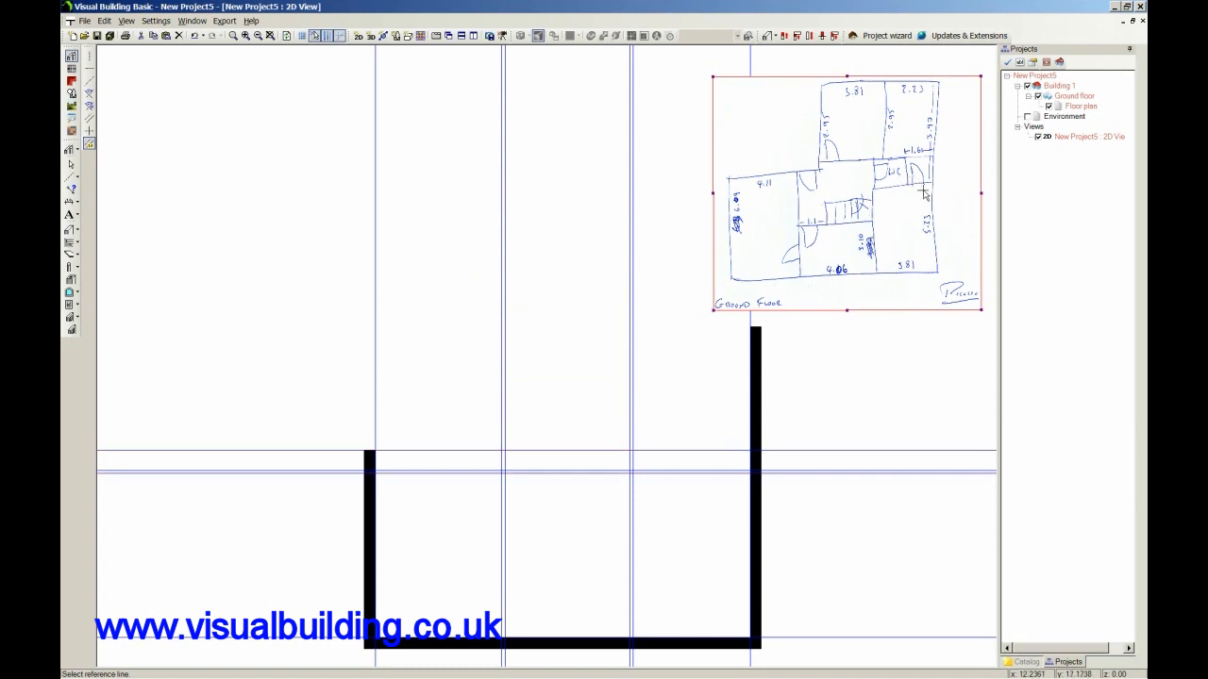
pyautogui.click(705, 473)
pyautogui.click(686, 360)
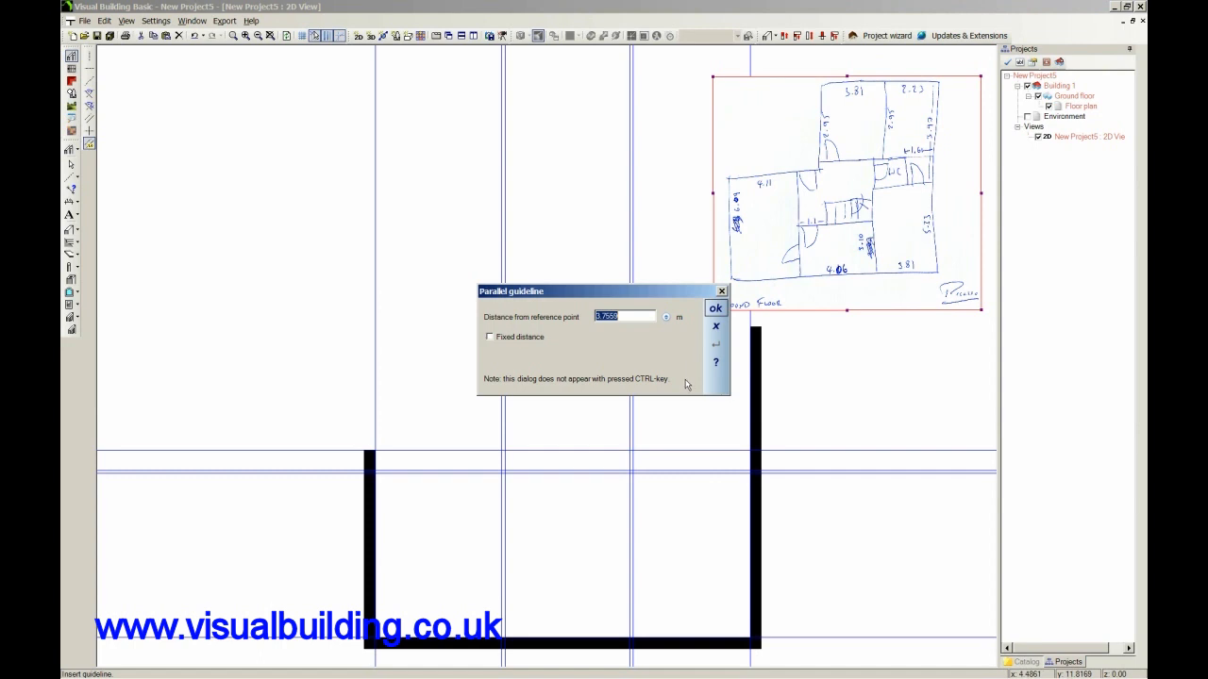
pyautogui.write('3')
pyautogui.click(716, 308)
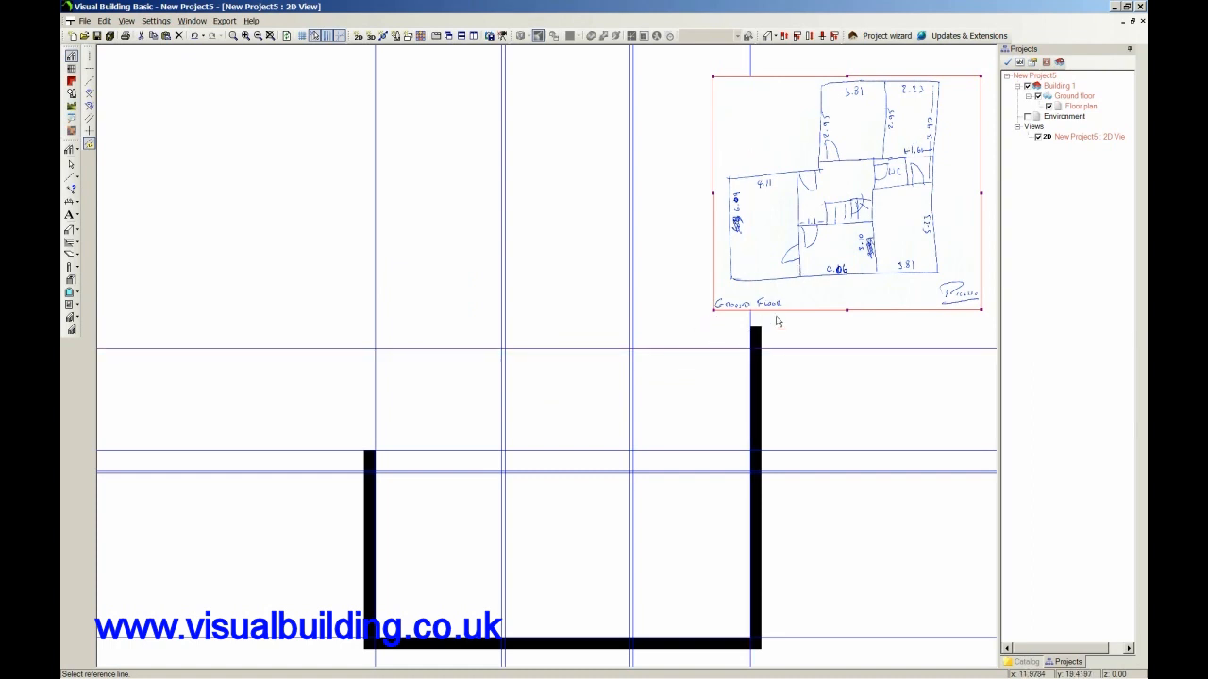
# Add parallel guidelines 2.23 m to the left of the rightmost vertical guideline and another 0.1 m beyond that one.
pyautogui.click(750, 396)
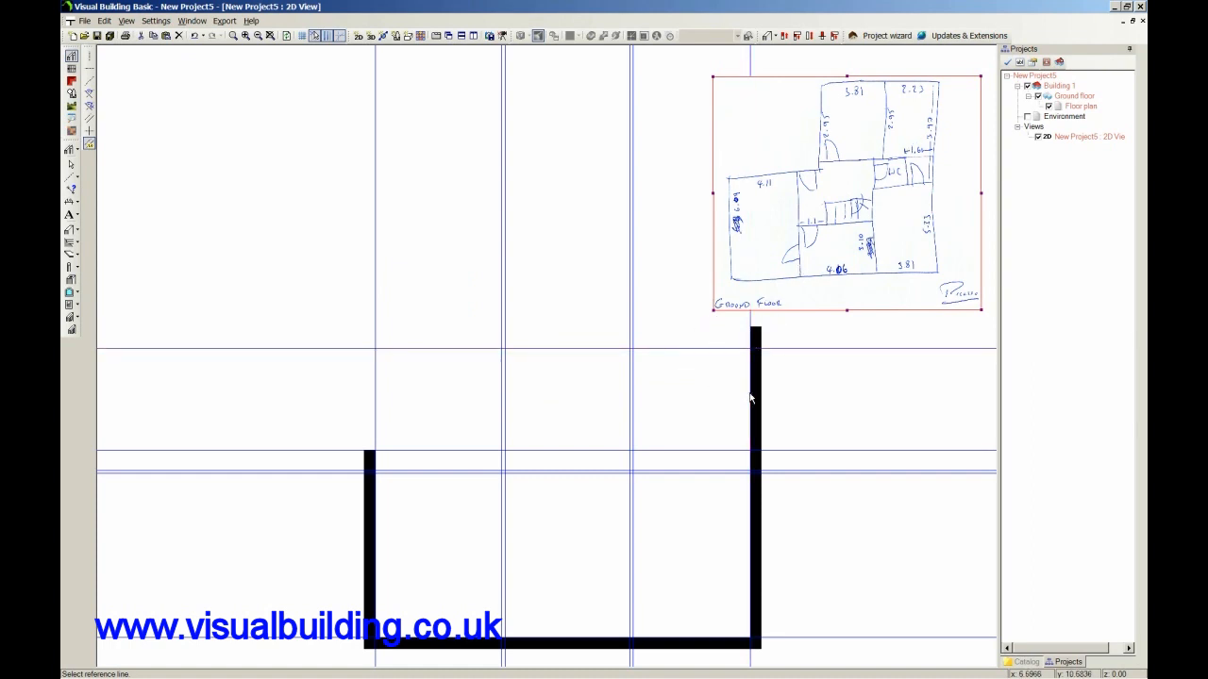
pyautogui.click(684, 396)
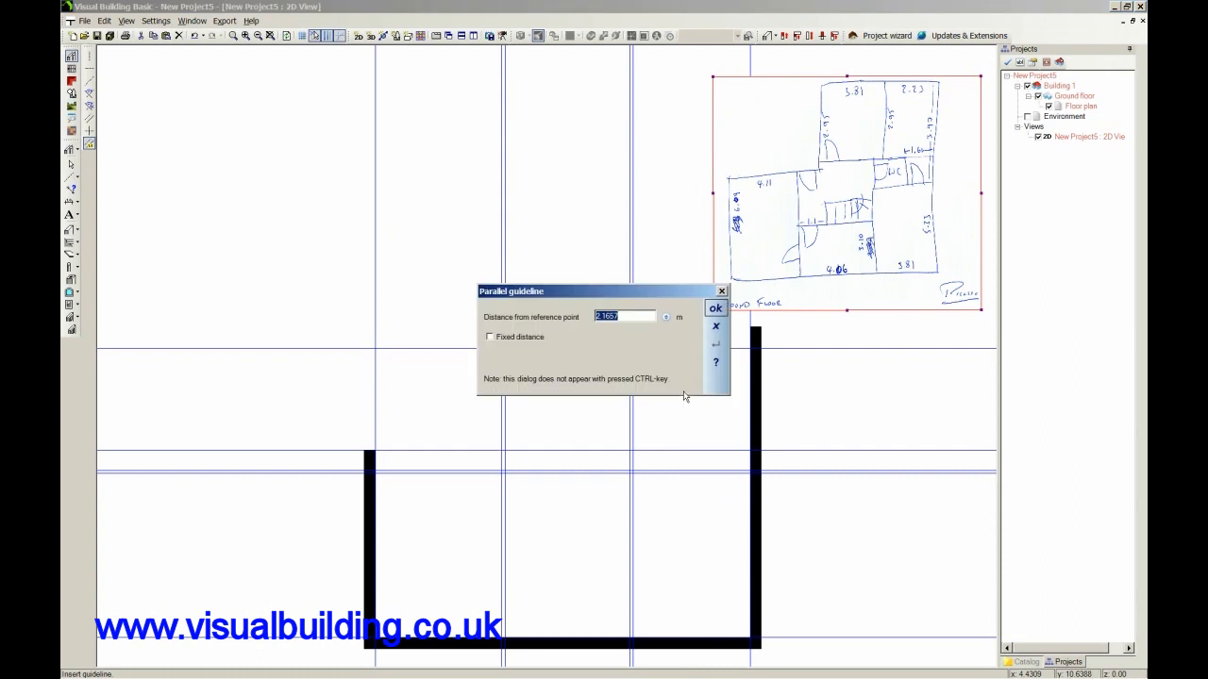
pyautogui.write('2.23')
pyautogui.click(715, 309)
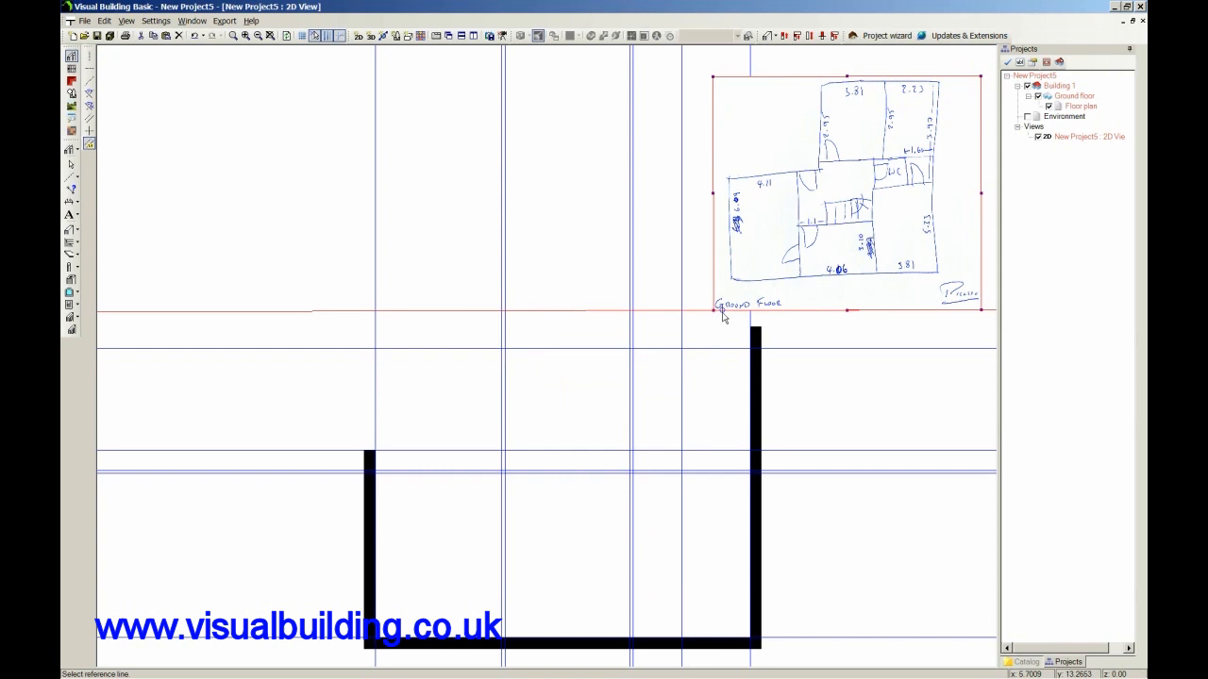
pyautogui.click(682, 370)
pyautogui.click(676, 367)
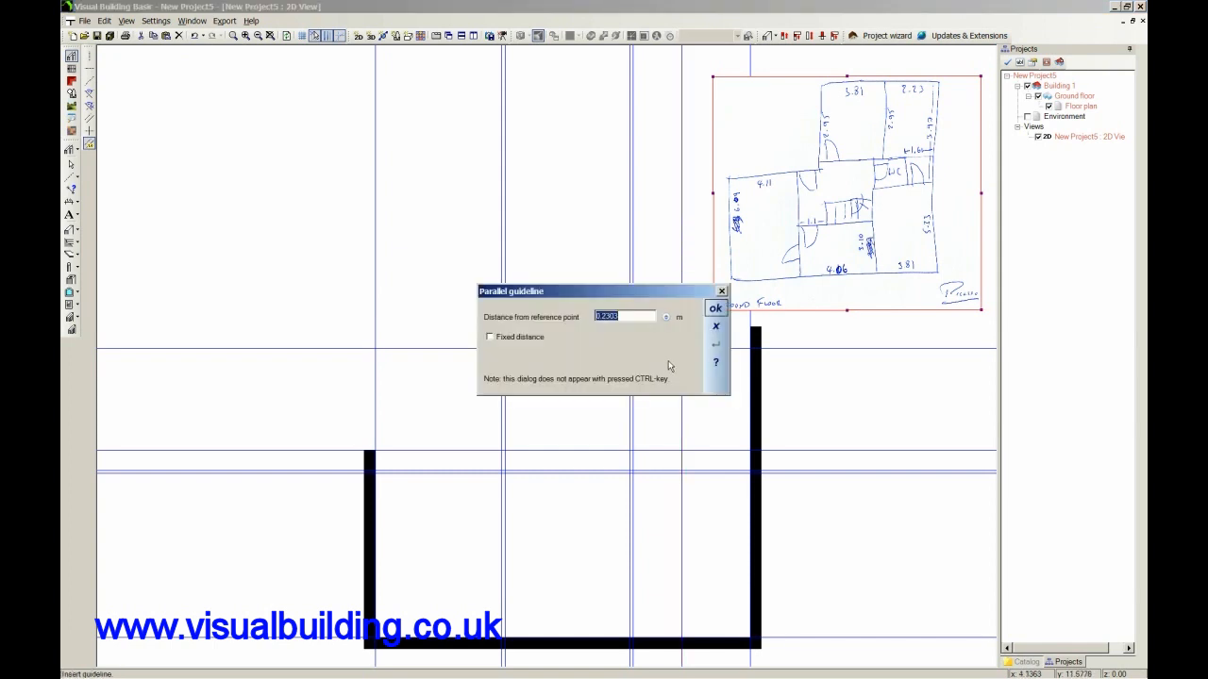
pyautogui.write('0.1')
pyautogui.click(716, 309)
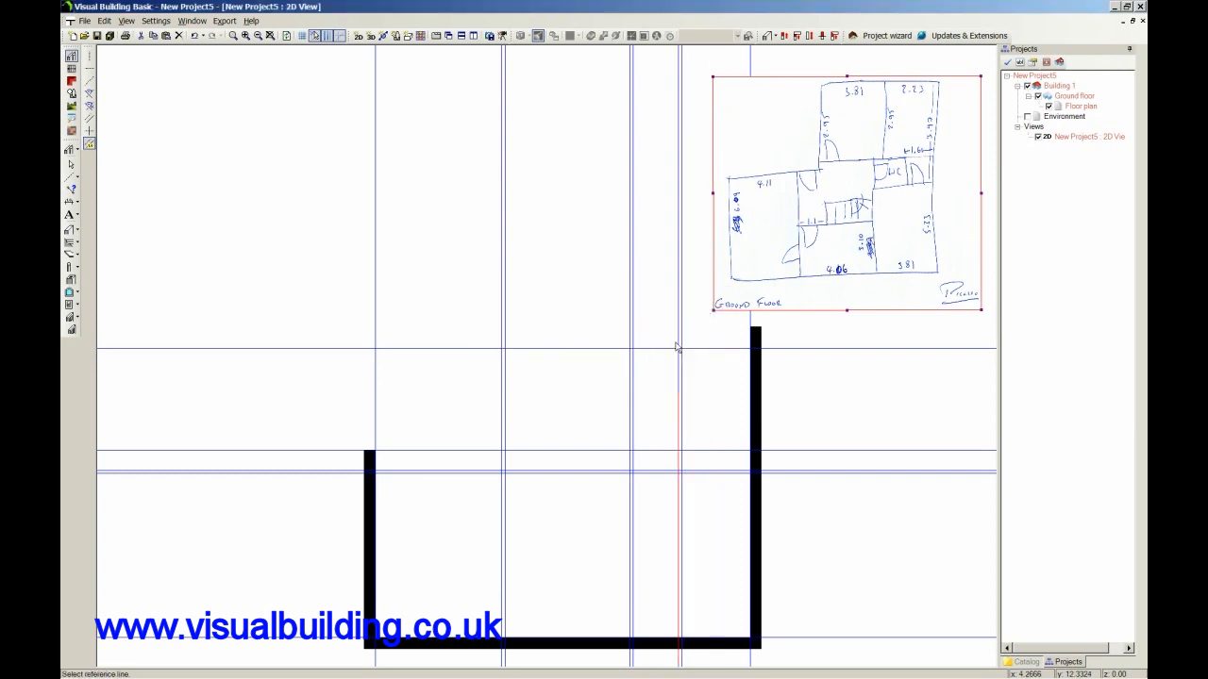
# Add a parallel guideline 3.81 m to the left of the left guideline in the newest vertical pair.
pyautogui.click(679, 350)
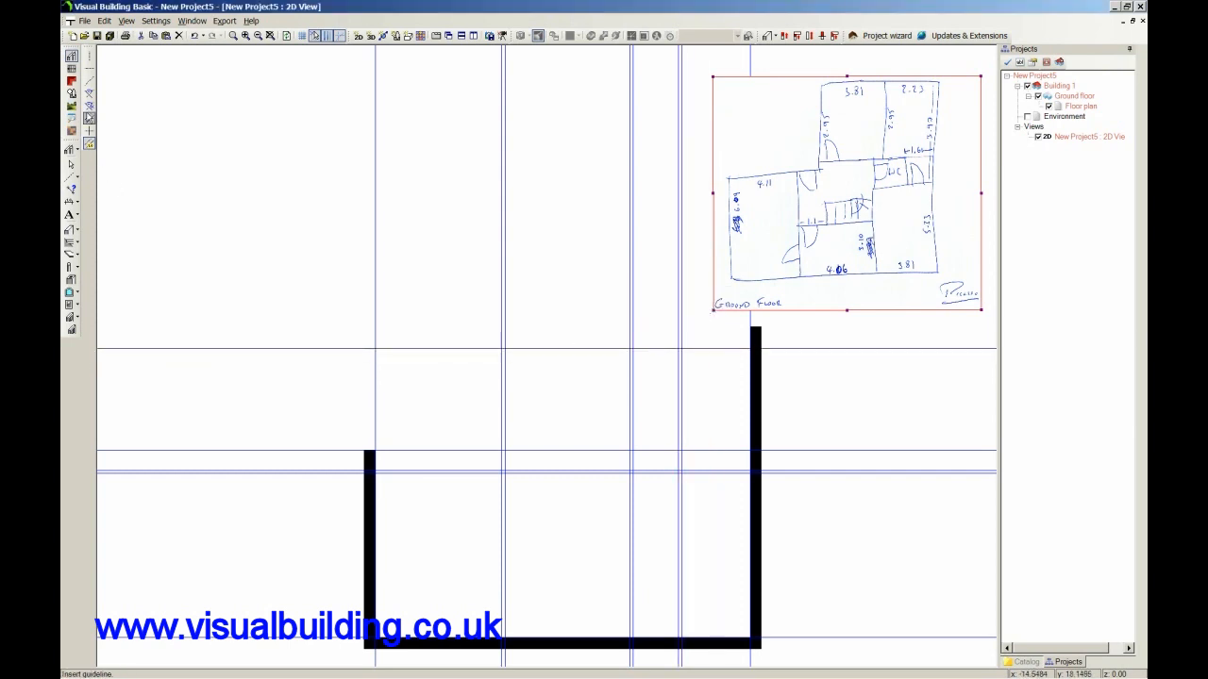
pyautogui.click(90, 143)
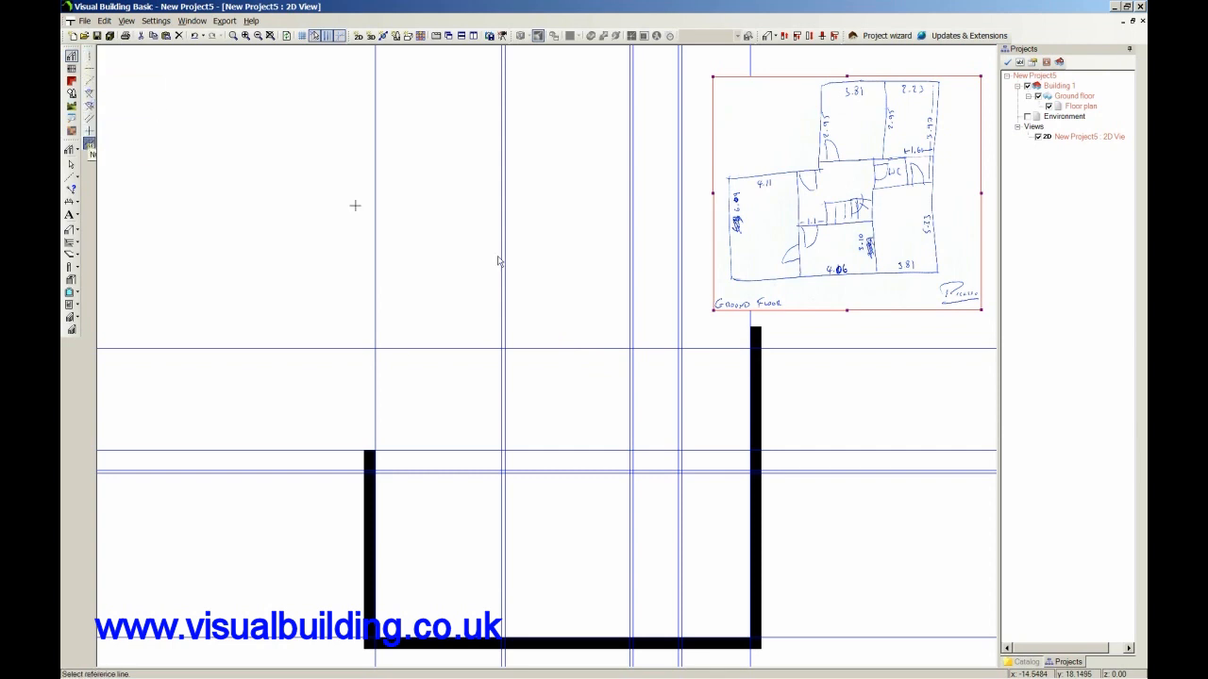
pyautogui.click(677, 368)
pyautogui.click(580, 367)
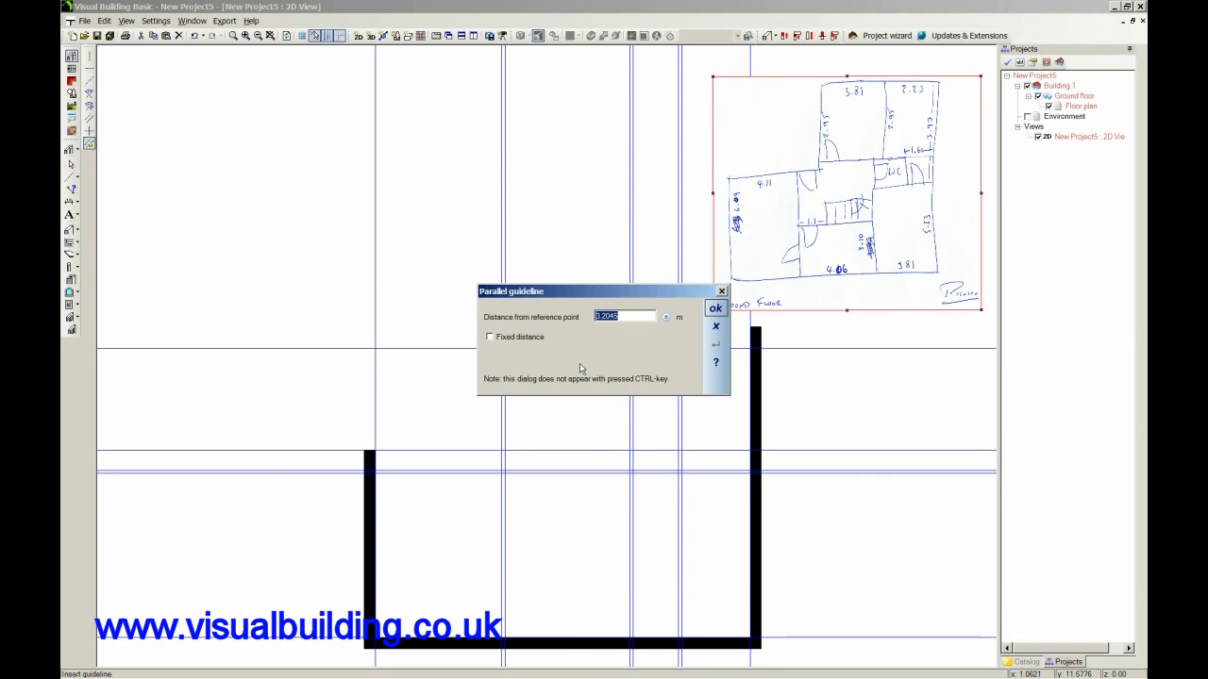
pyautogui.write('3.81')
pyautogui.click(715, 309)
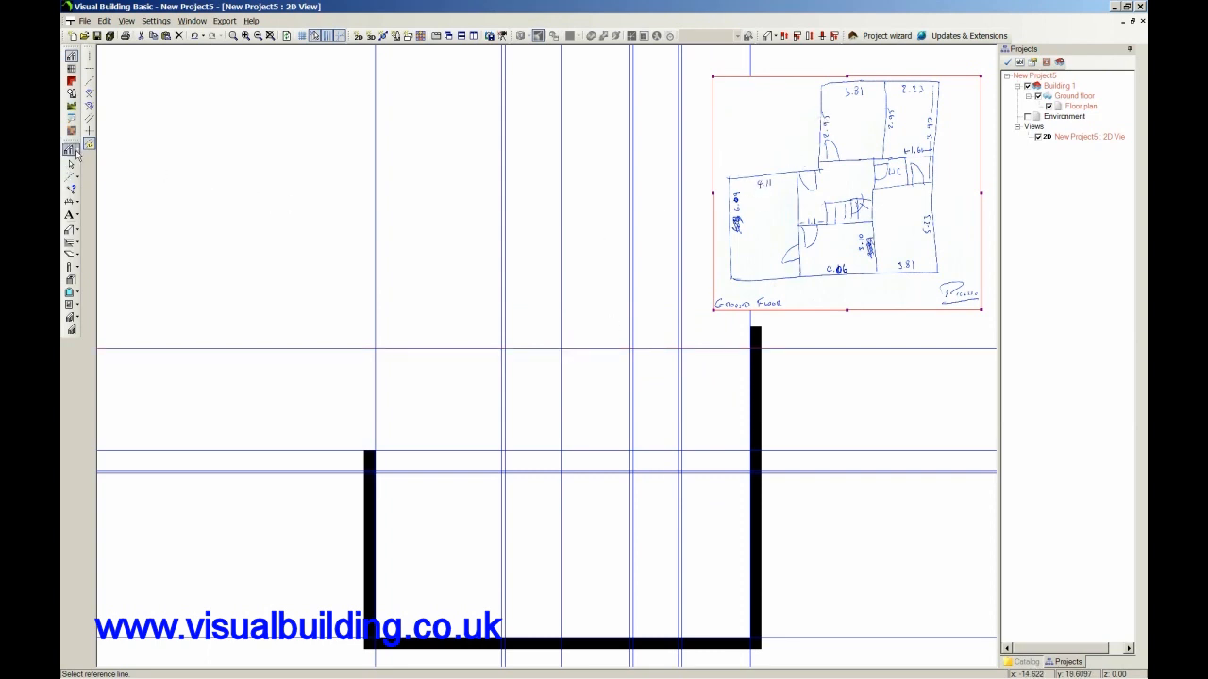
# Close the outline with external walls from the left wall's top: 6.04 m right, 3.31 m up, and 6.3225 m right to the right-hand wall.
pyautogui.click(80, 230)
pyautogui.click(199, 272)
pyautogui.click(377, 458)
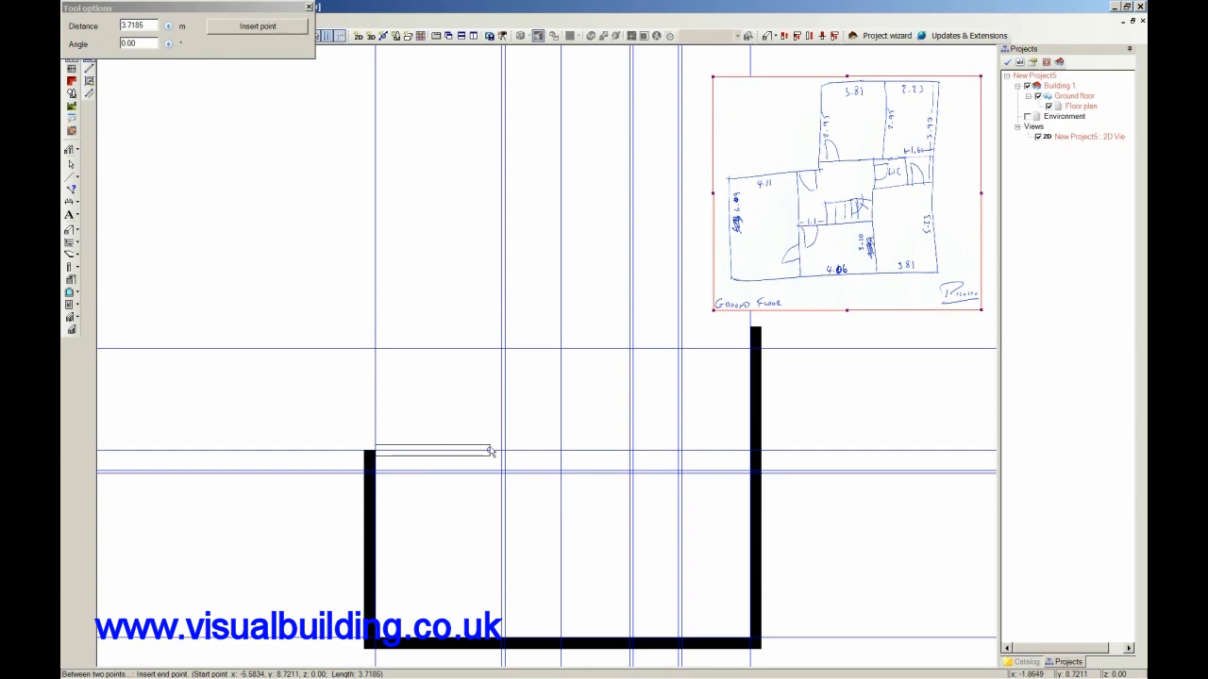
pyautogui.click(562, 455)
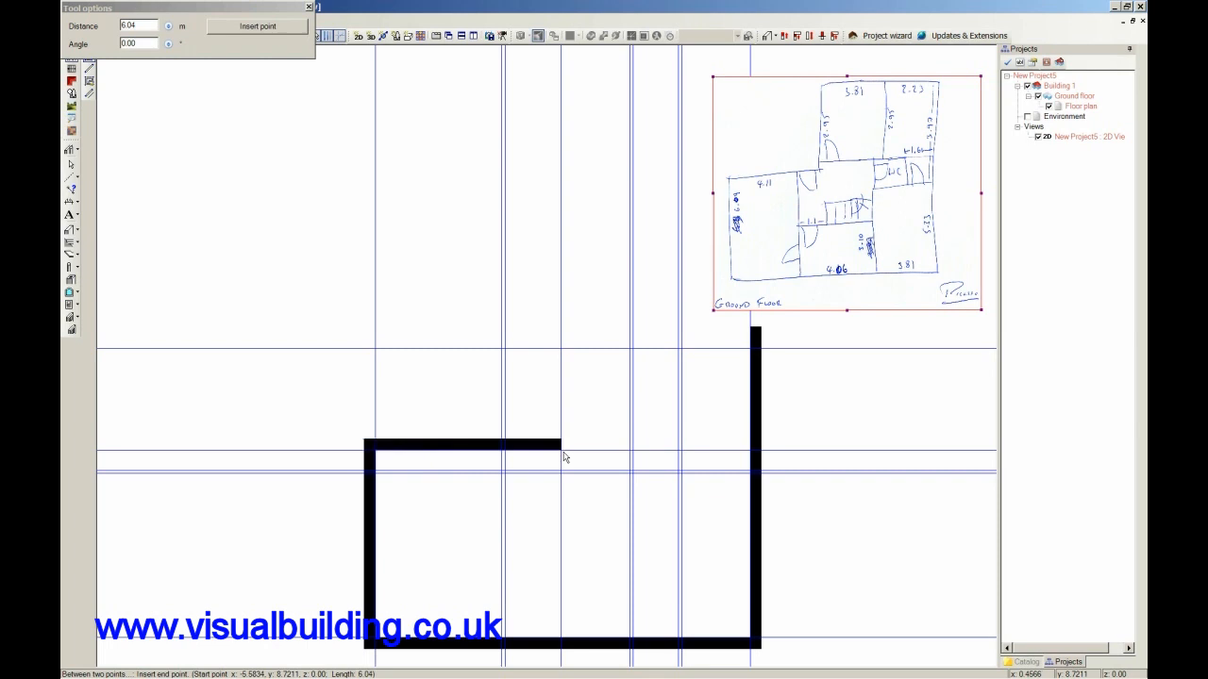
pyautogui.click(559, 350)
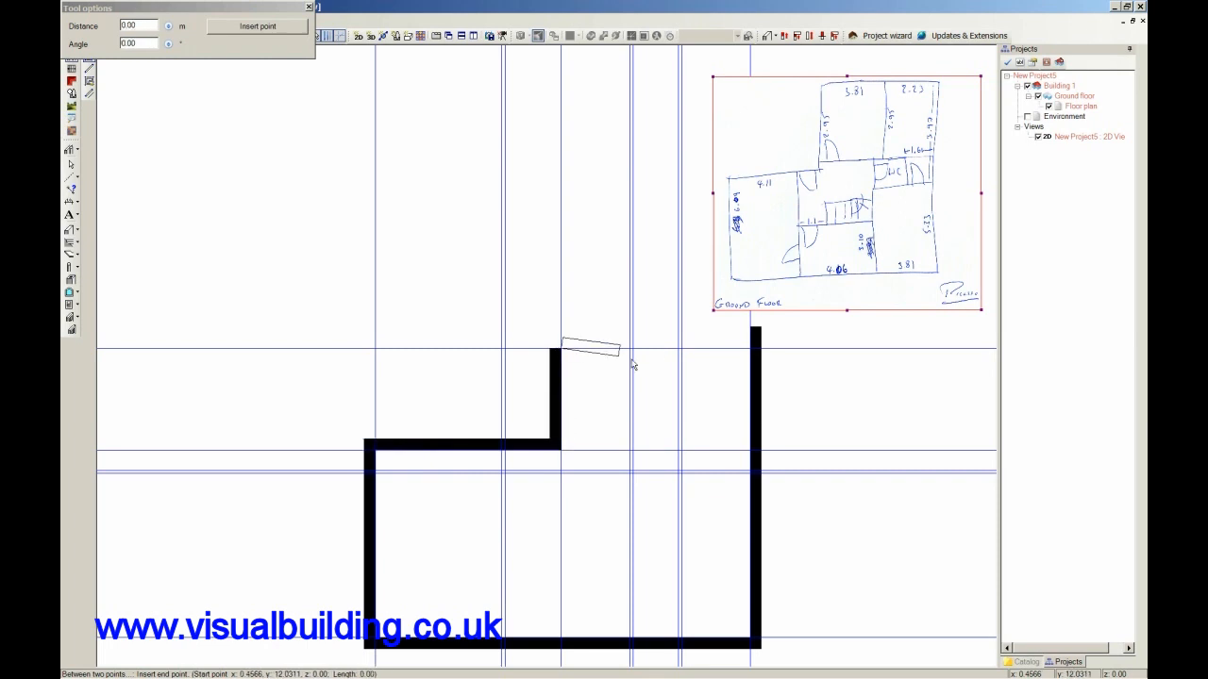
pyautogui.click(755, 352)
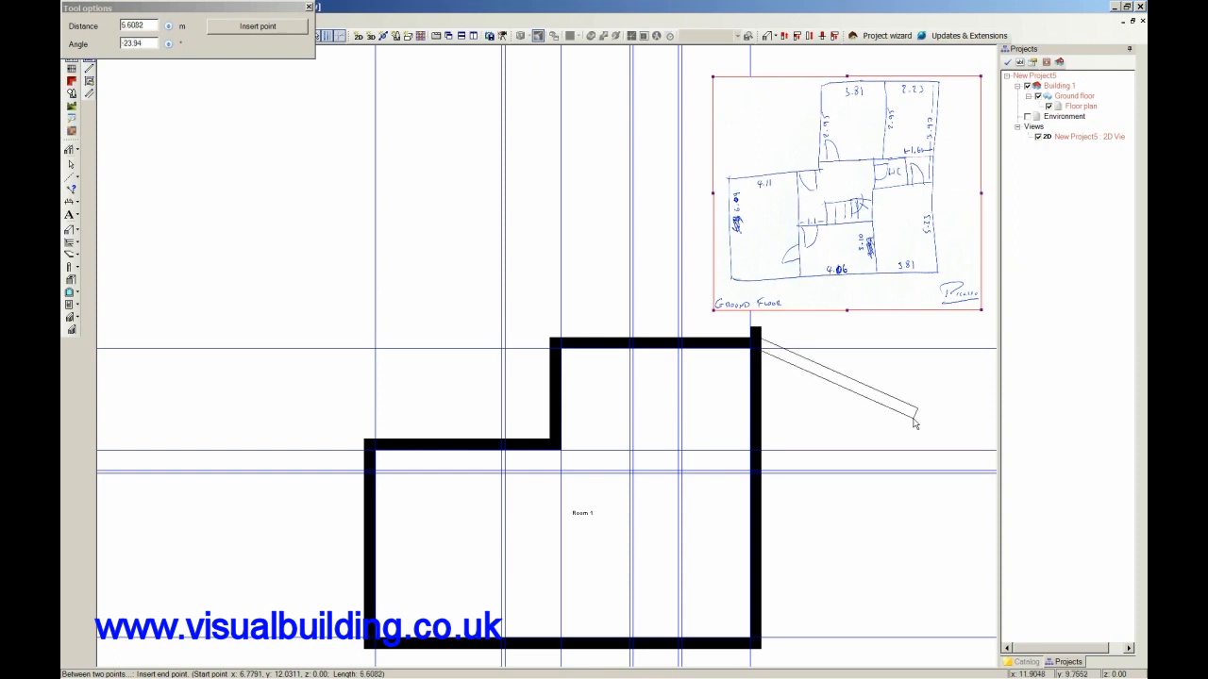
pyautogui.press('Escape')
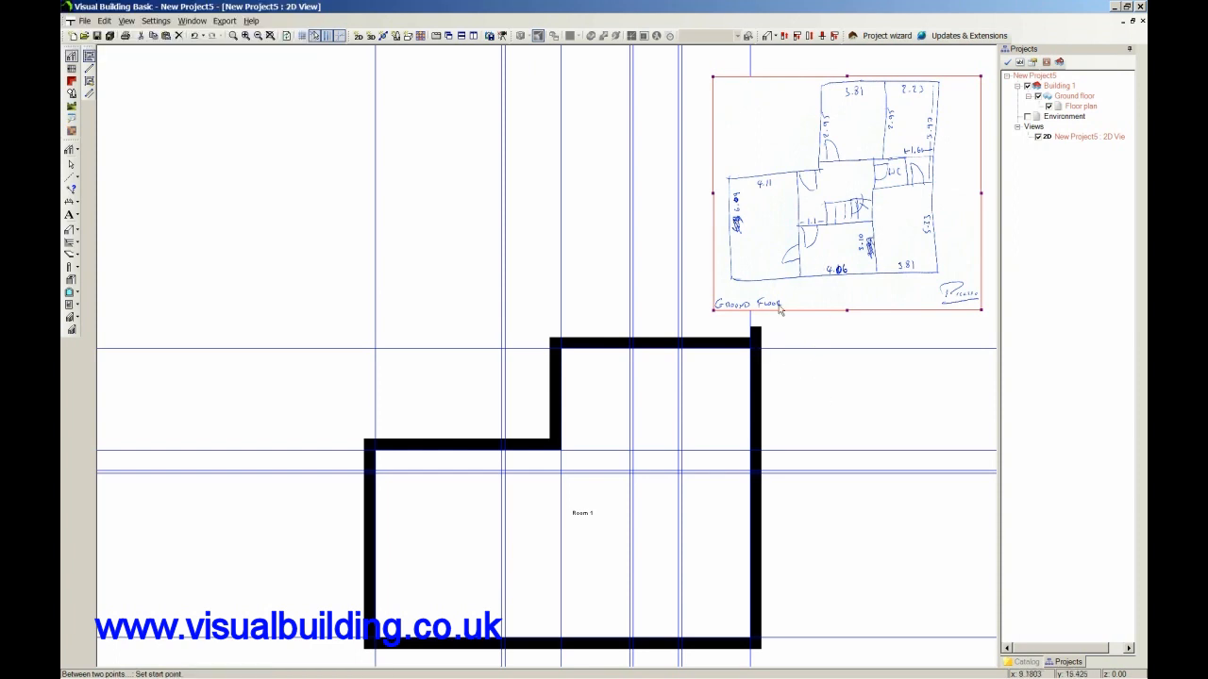
# Shorten the right-hand external wall to 9.40 m so its upper end meets the top external wall.
pyautogui.click(774, 40)
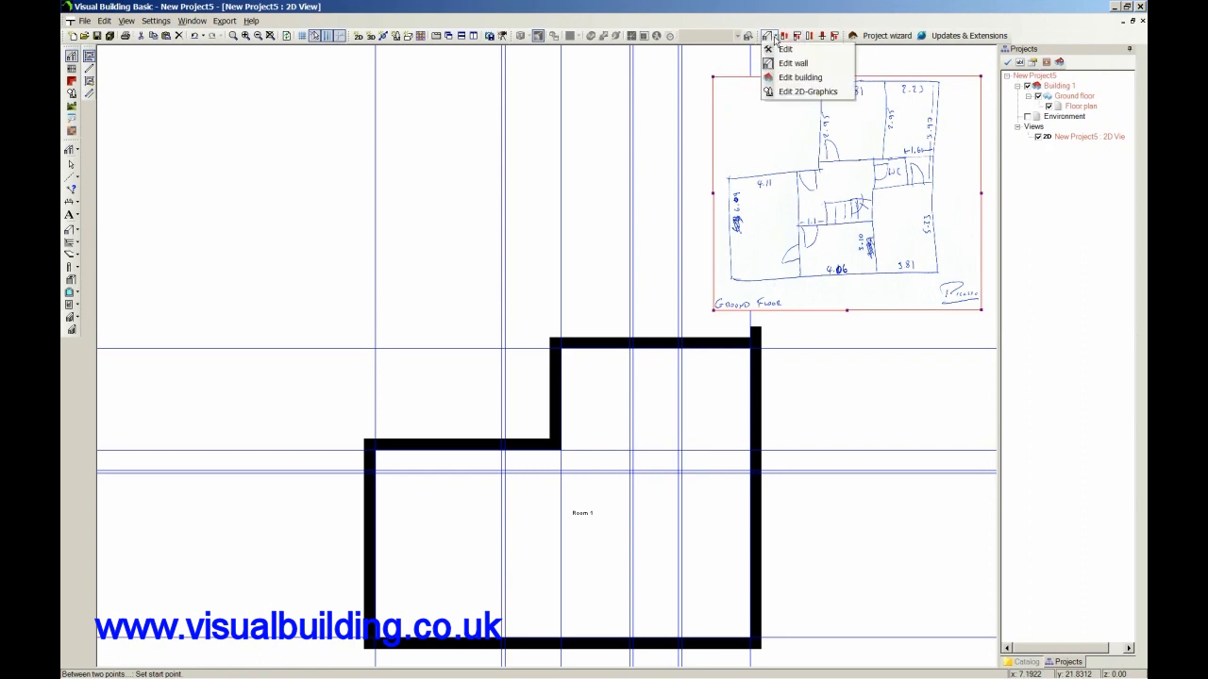
pyautogui.click(776, 47)
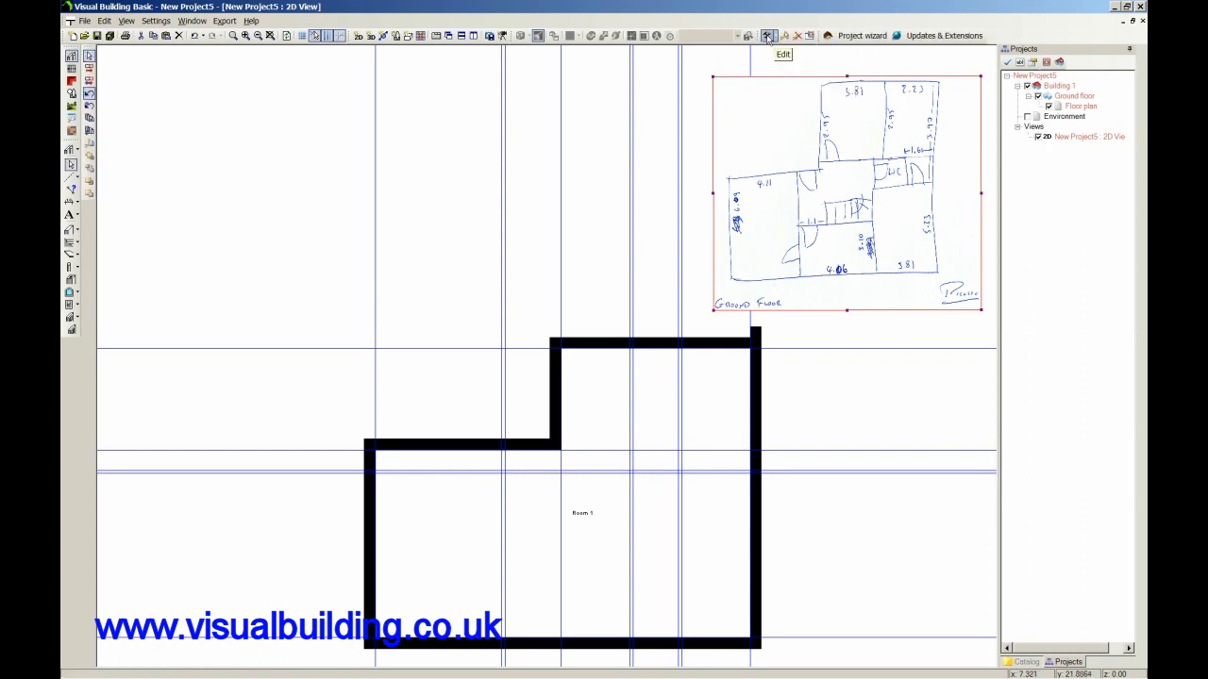
pyautogui.click(776, 40)
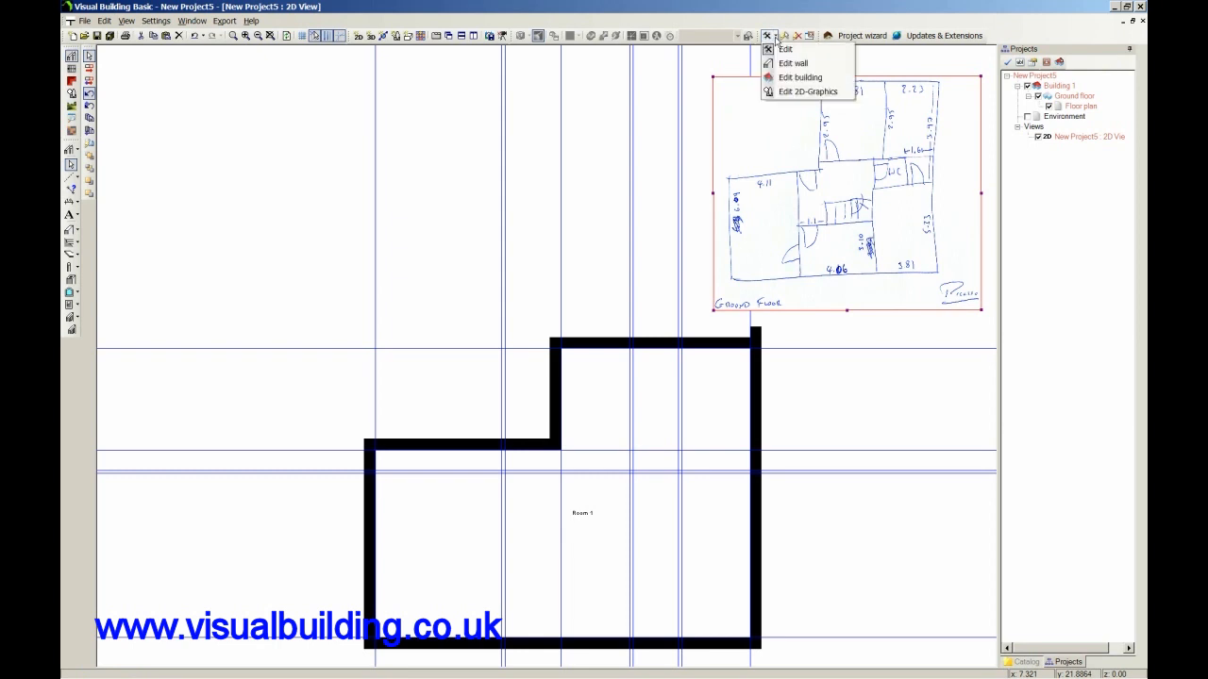
pyautogui.click(798, 66)
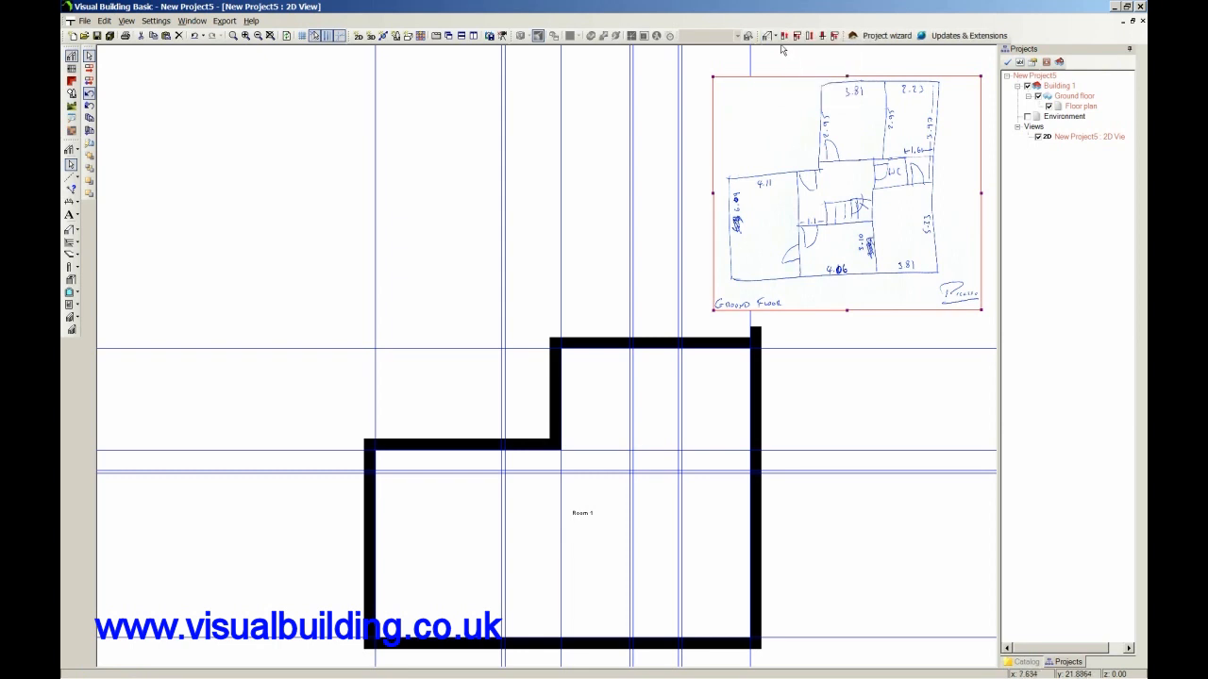
pyautogui.click(784, 38)
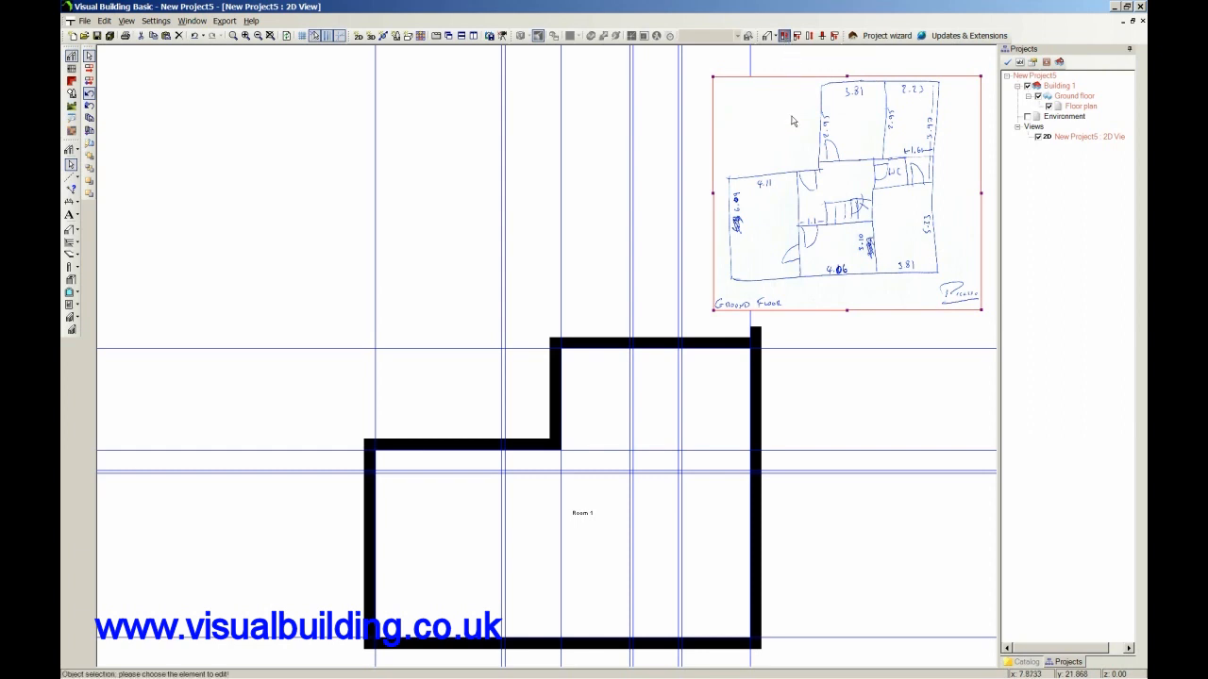
pyautogui.click(756, 332)
pyautogui.click(757, 332)
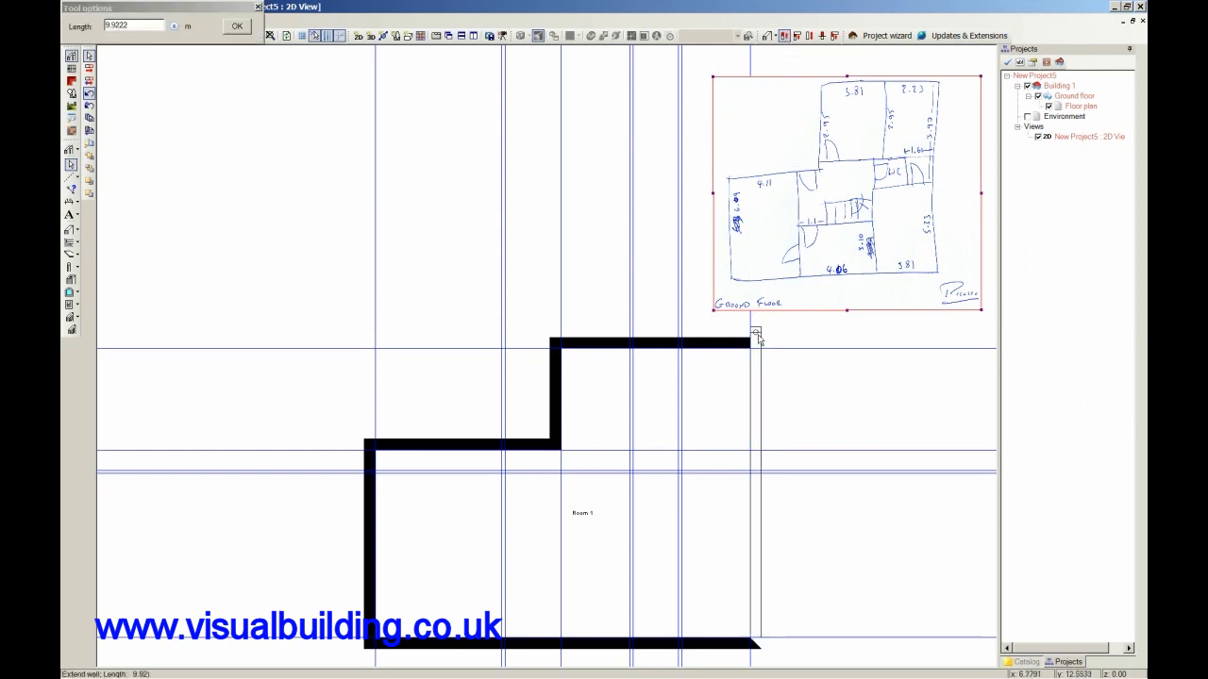
pyautogui.click(759, 349)
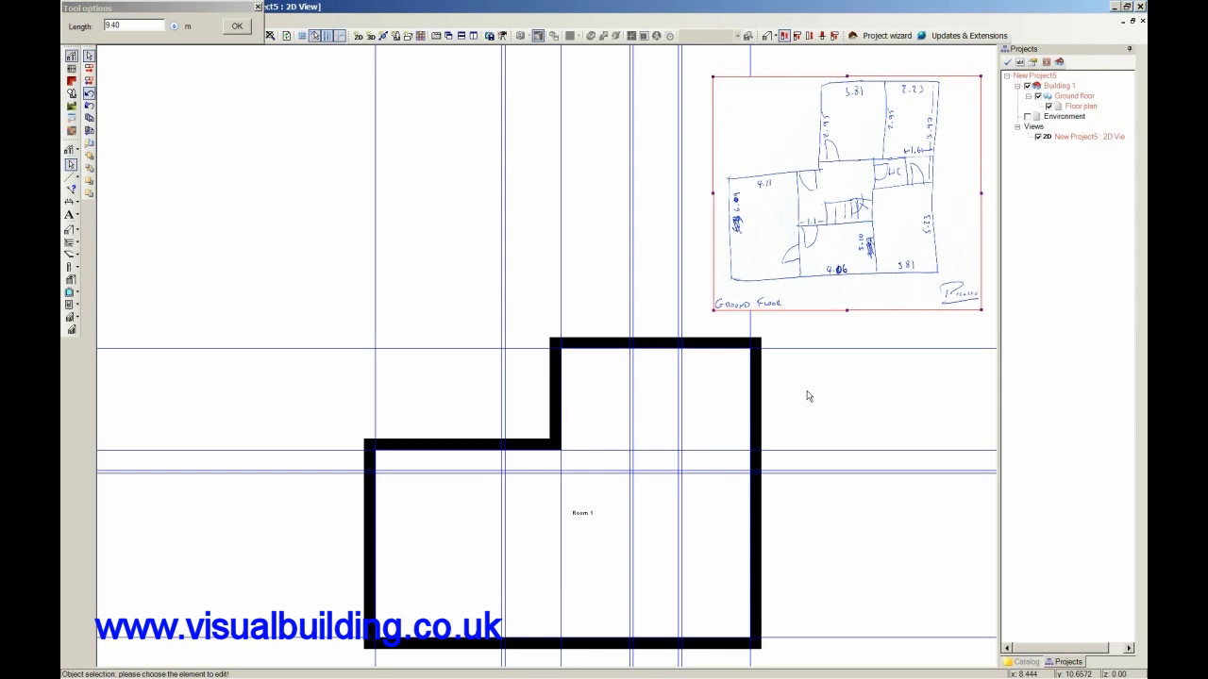
# Add a parallel guideline 3.1 m above the bottom guideline and another just above it, spaced like the existing wall guideline pairs.
pyautogui.scroll(-1, 807, 388)
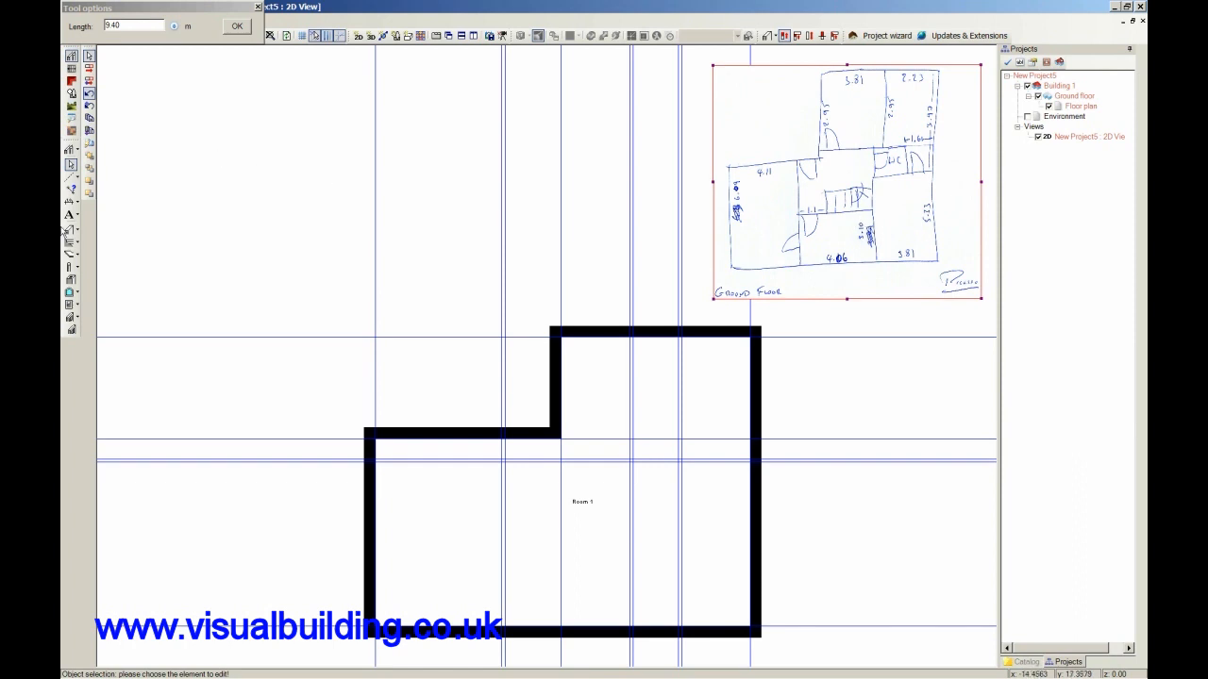
pyautogui.click(72, 178)
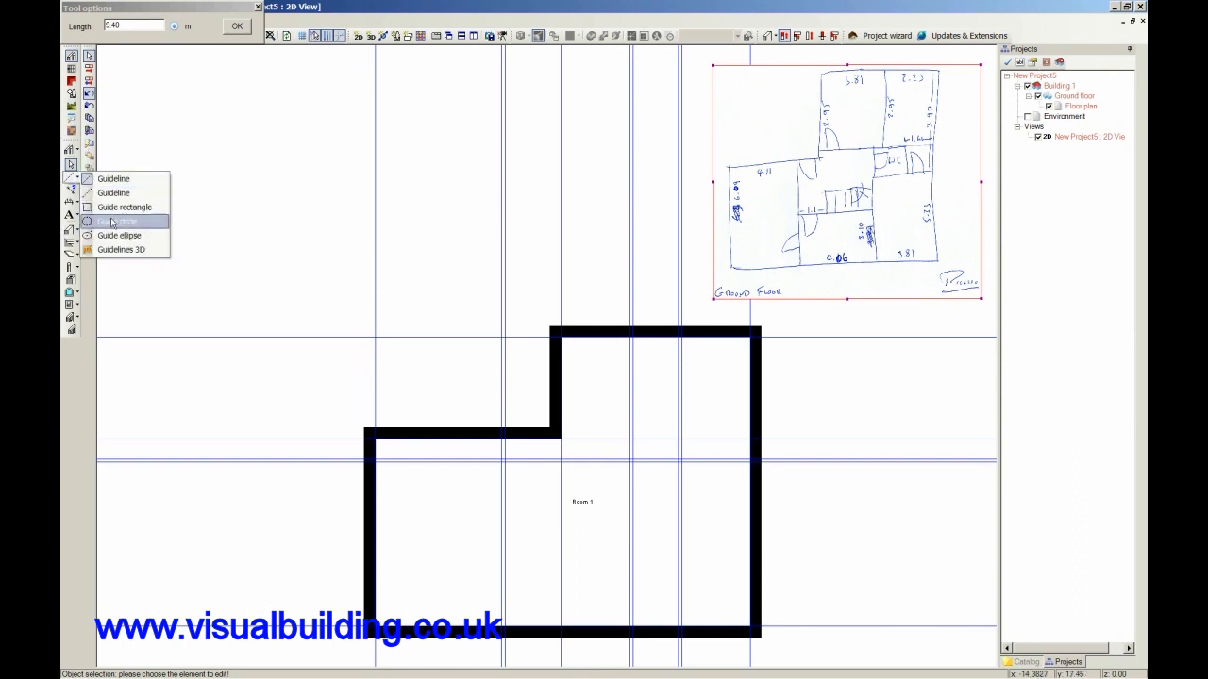
pyautogui.click(73, 184)
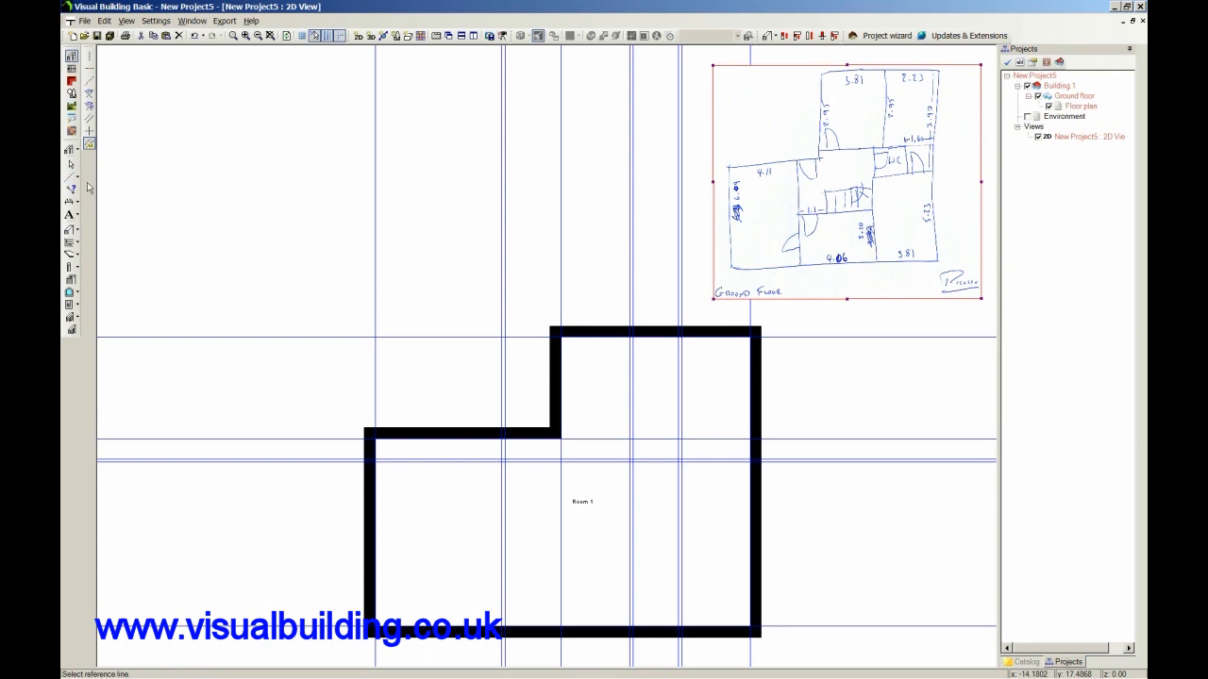
pyautogui.click(604, 626)
pyautogui.click(595, 539)
pyautogui.write('3.1')
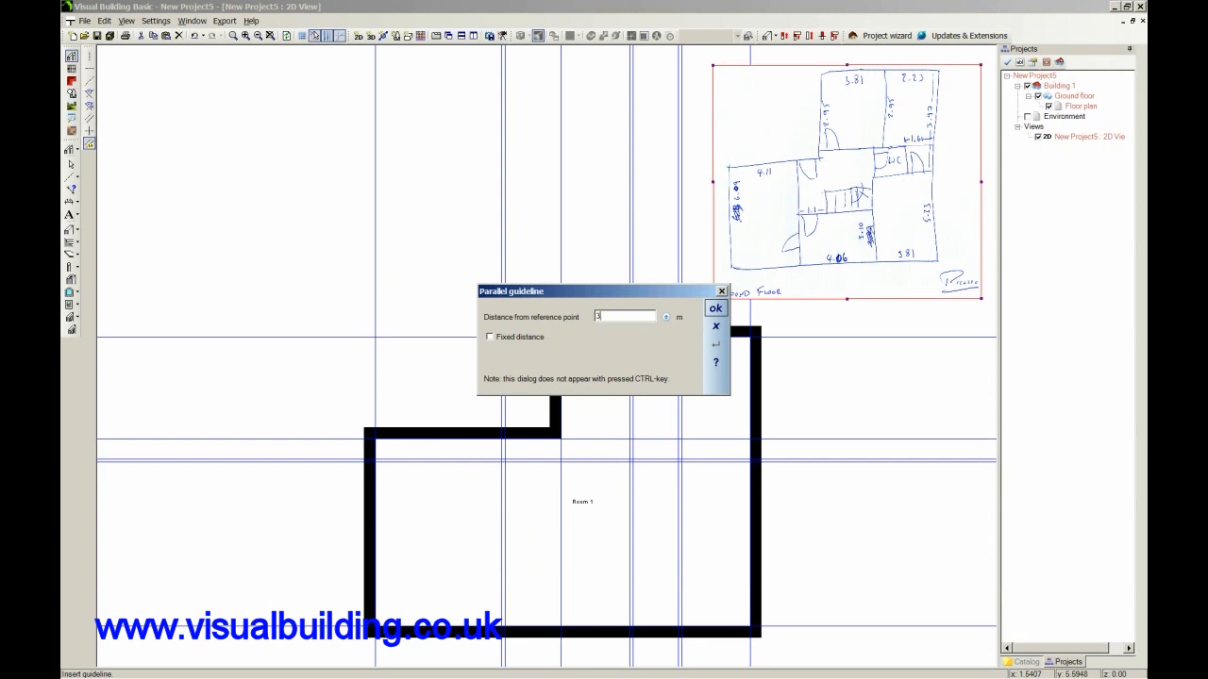
pyautogui.click(715, 309)
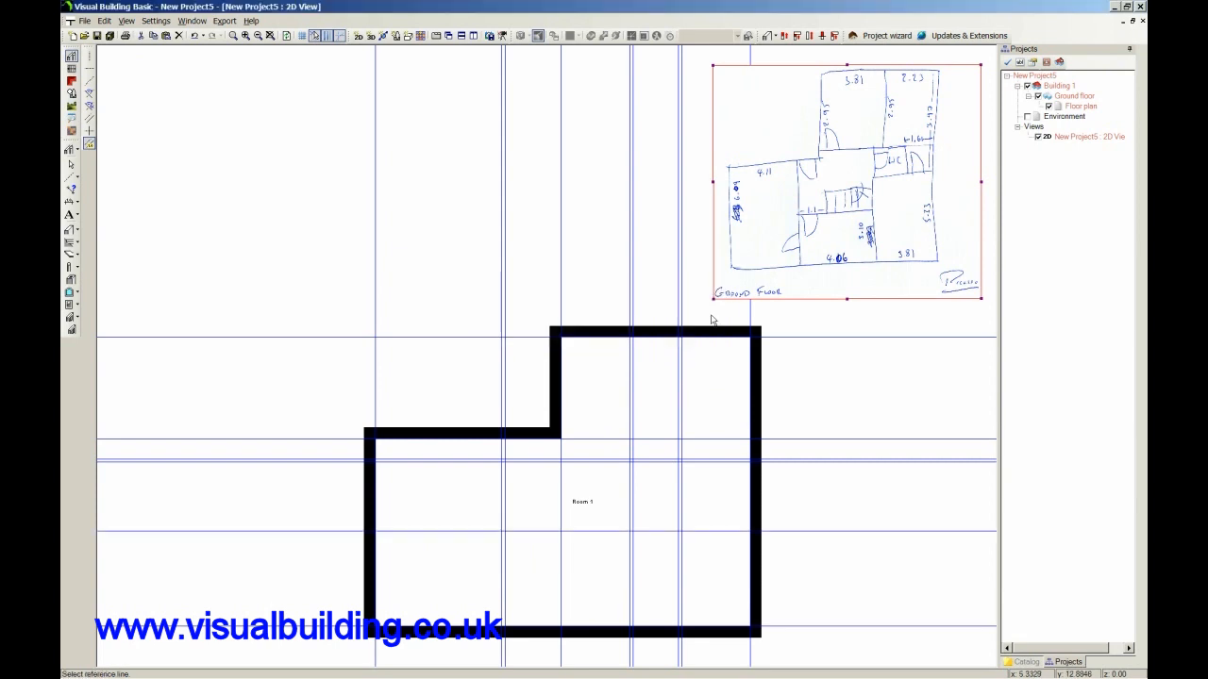
pyautogui.click(603, 532)
pyautogui.click(604, 526)
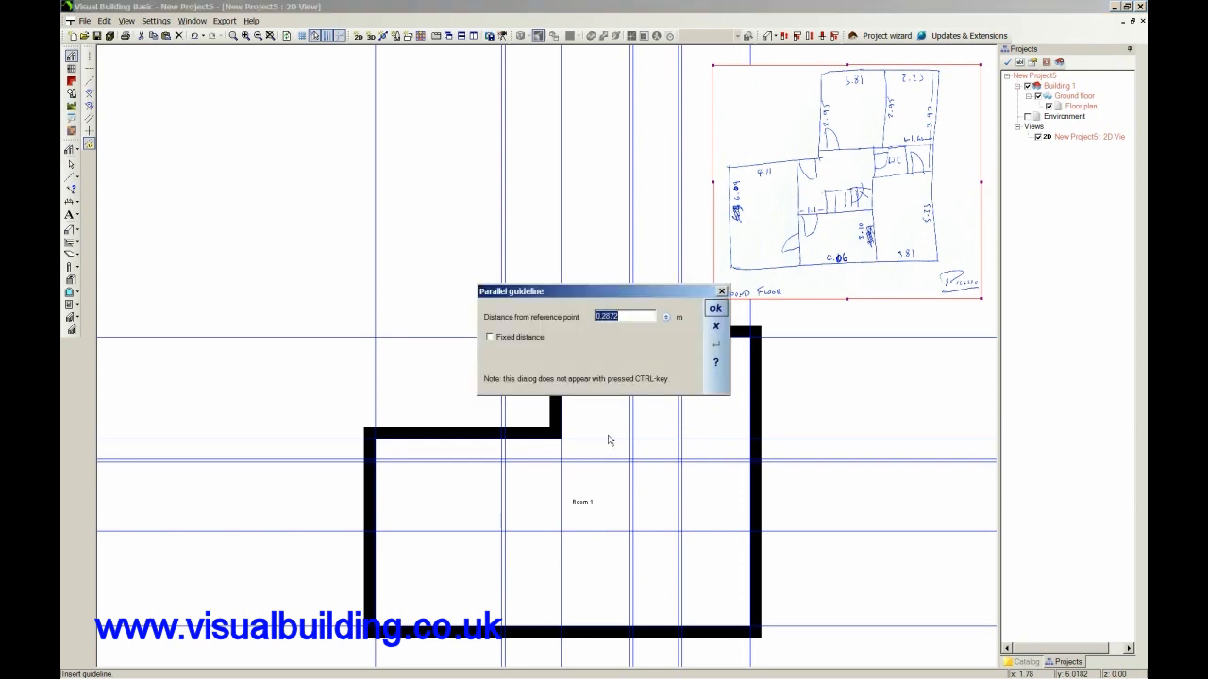
pyautogui.write('0.1')
pyautogui.click(715, 308)
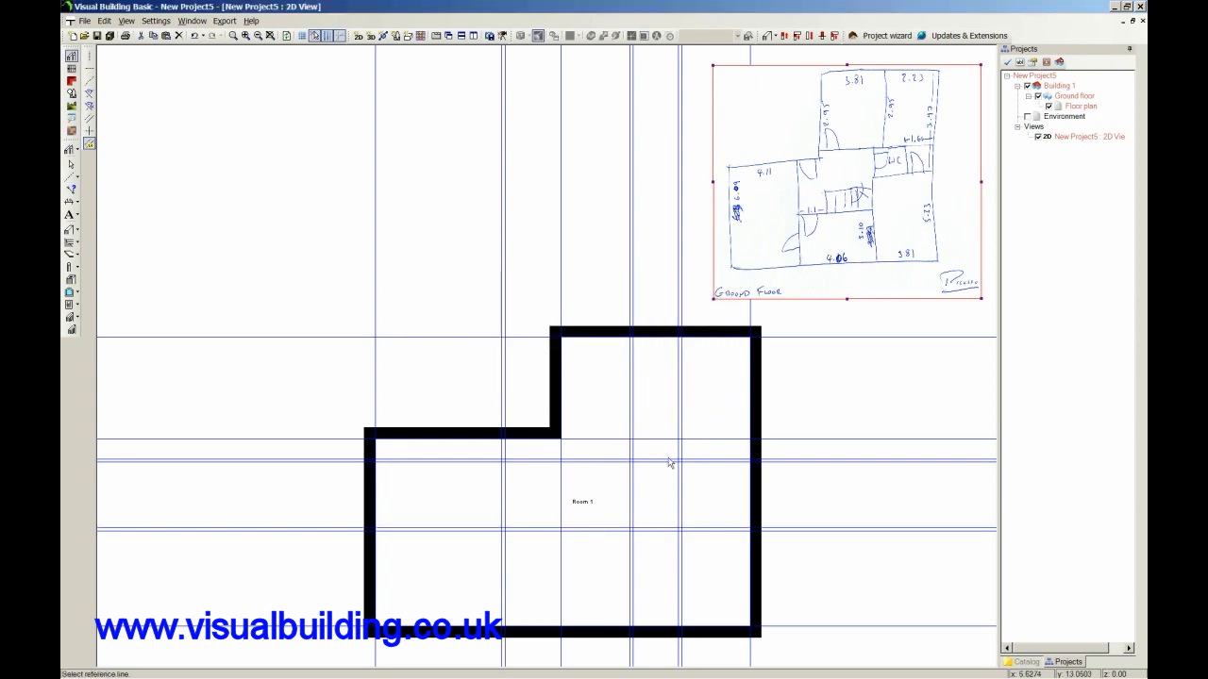
# Draw a non-supporting interior wall about 6.27 m long up the leftmost vertical guideline pair, from the bottom external wall to the upper one.
pyautogui.click(76, 150)
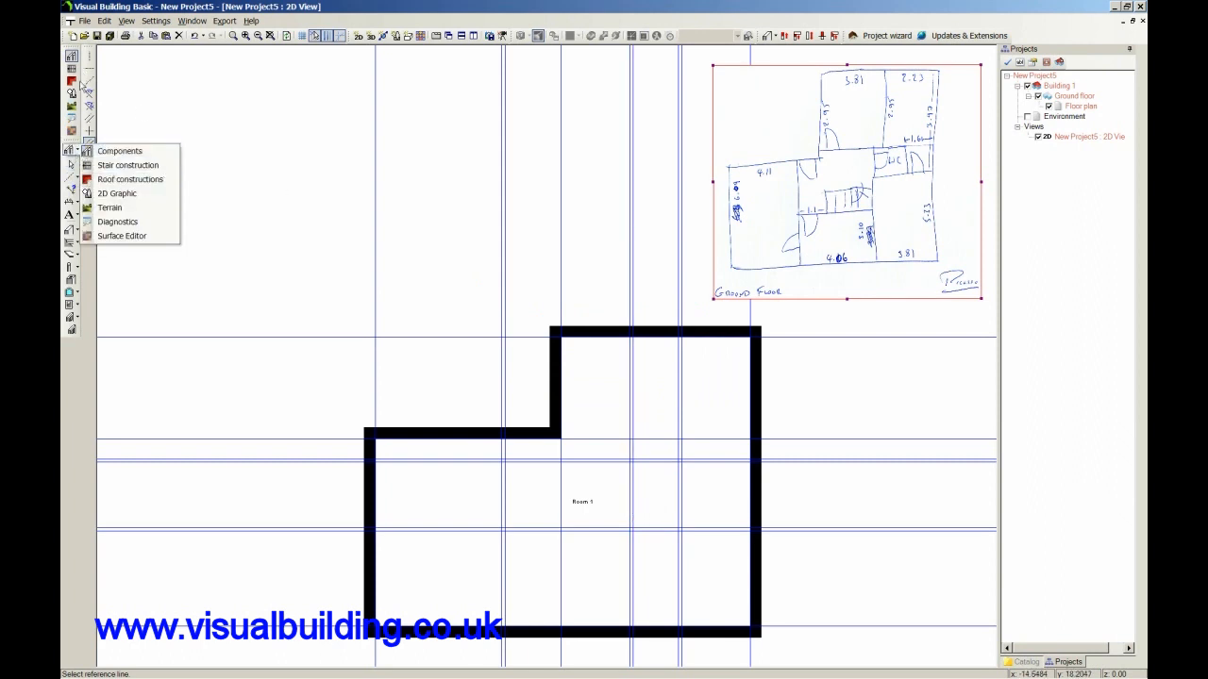
pyautogui.click(78, 232)
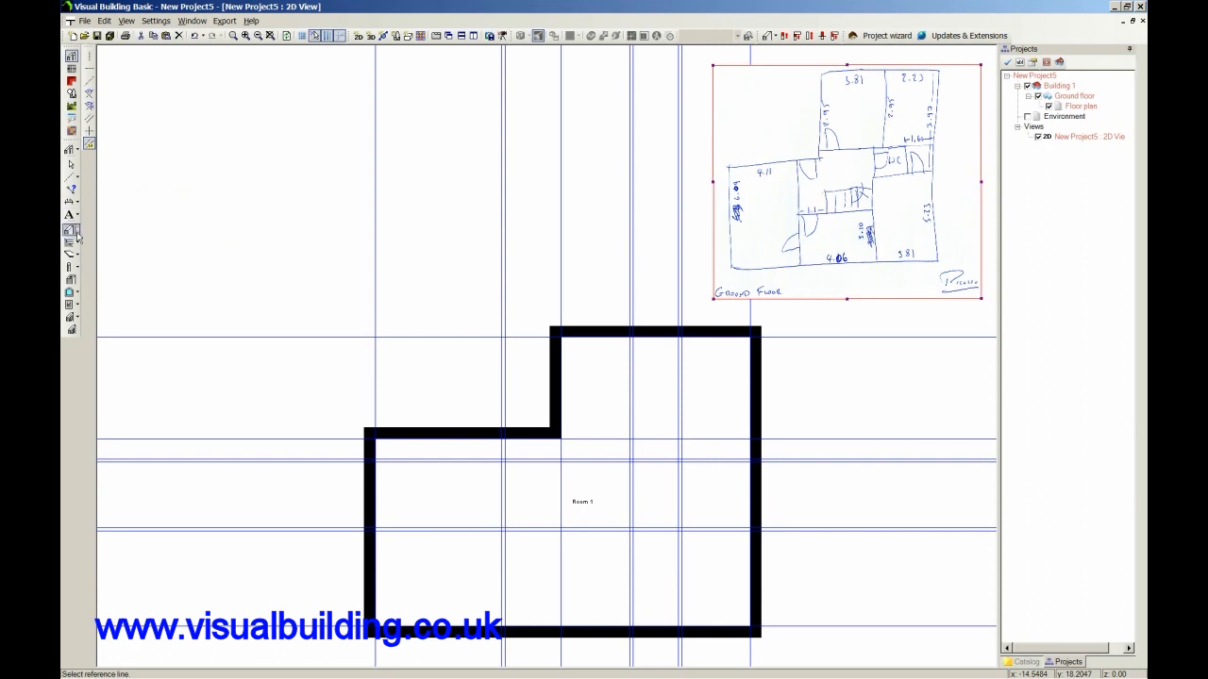
pyautogui.click(78, 233)
pyautogui.moveTo(76, 243)
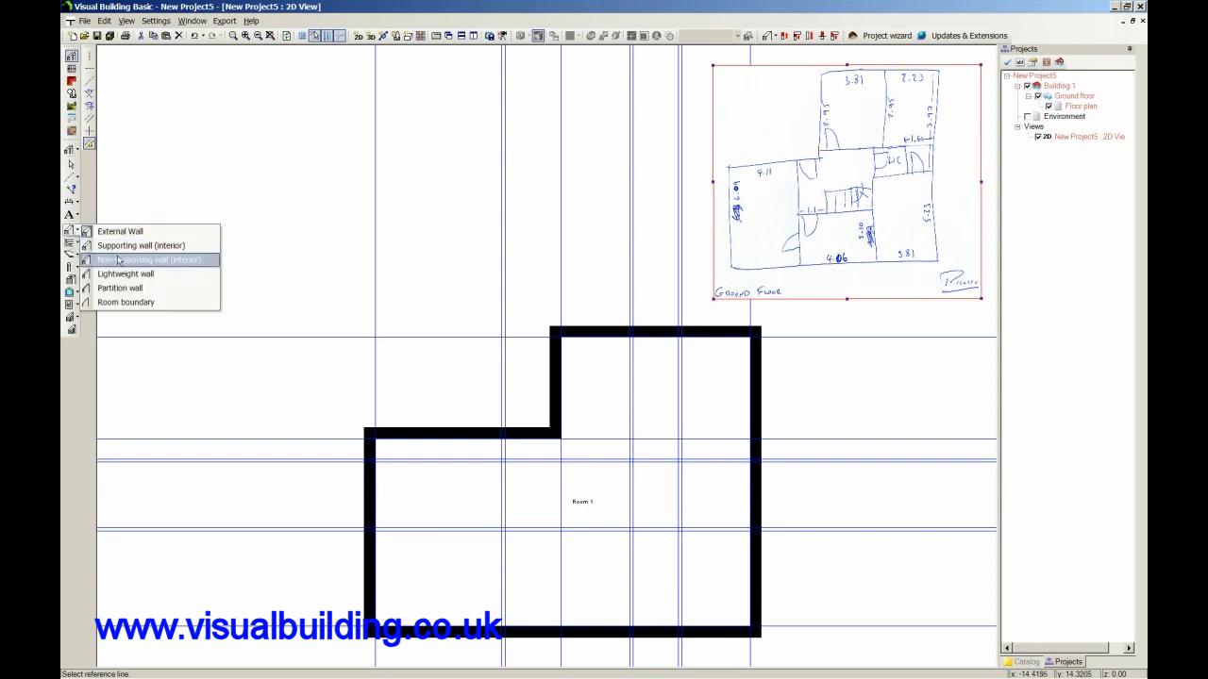
pyautogui.click(118, 261)
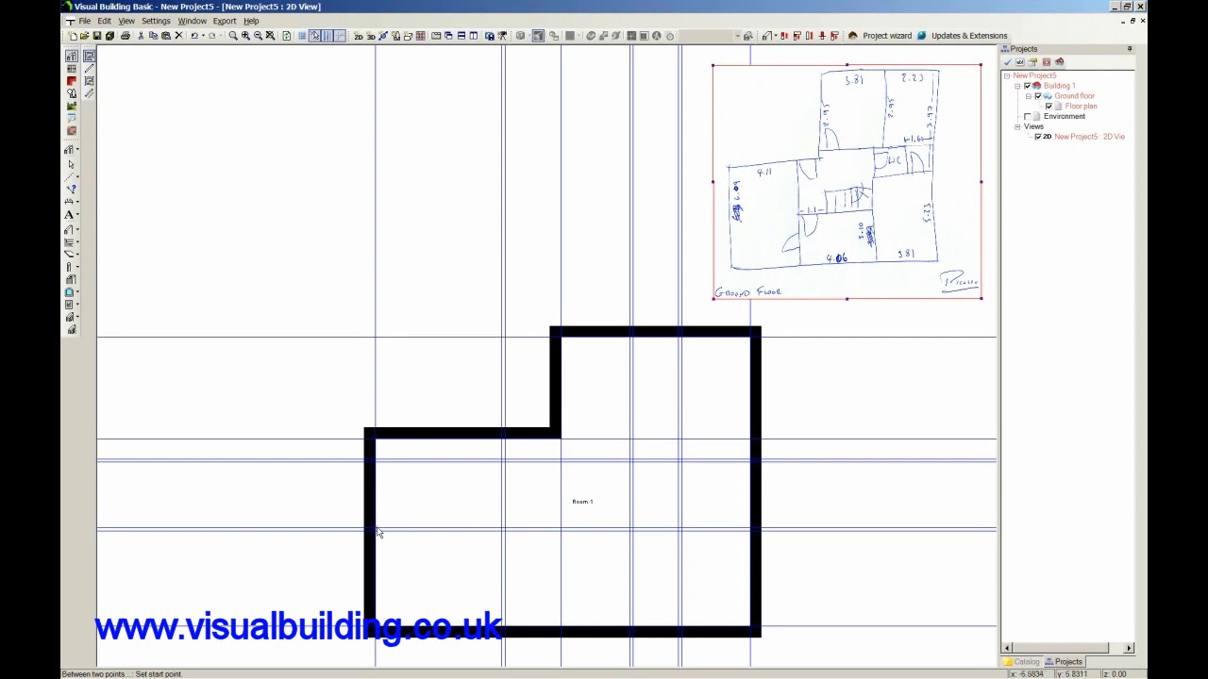
pyautogui.click(503, 634)
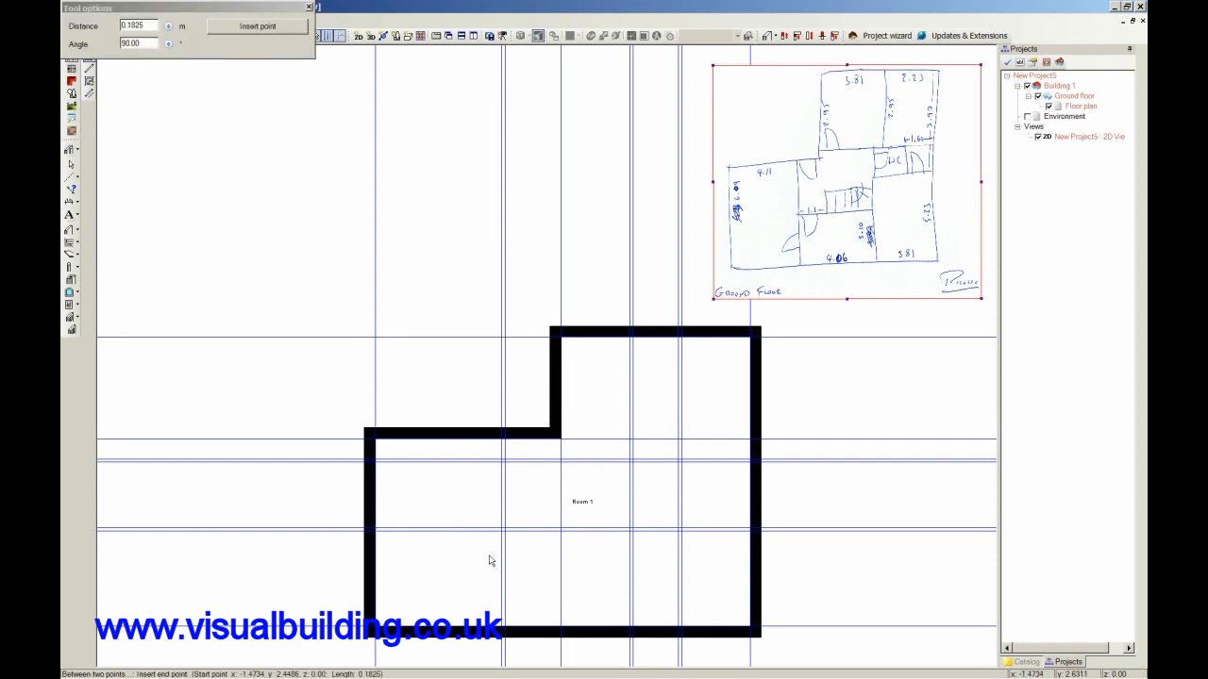
pyautogui.click(503, 441)
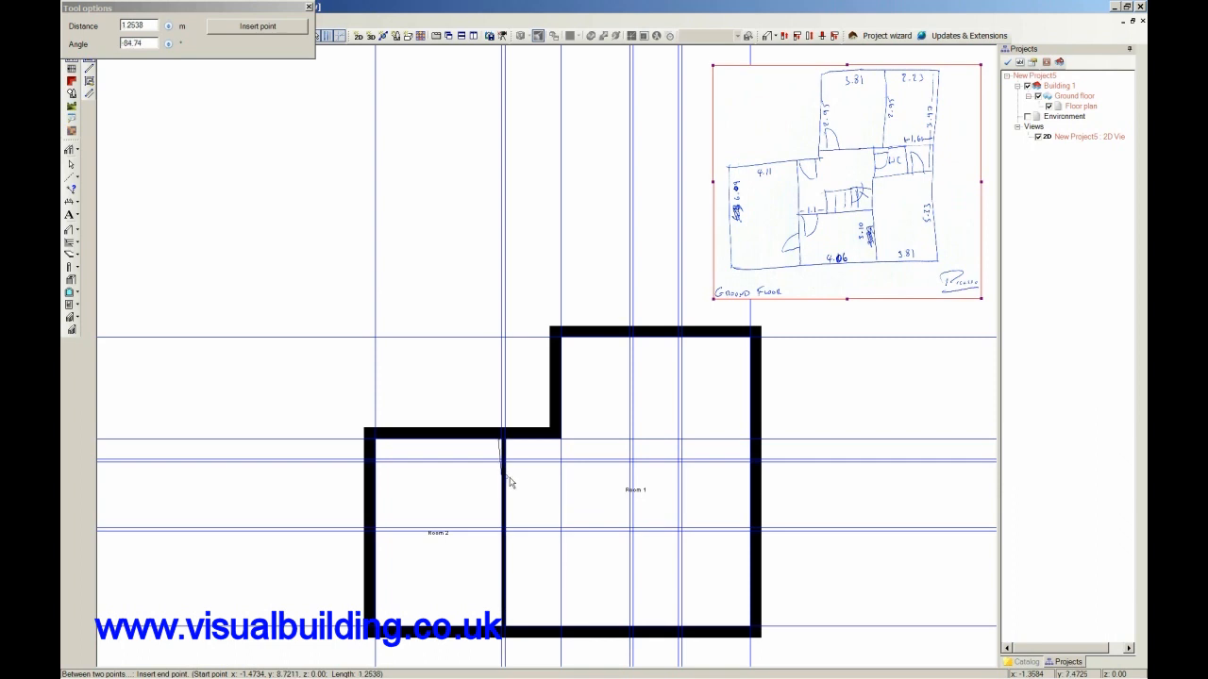
pyautogui.press('Escape')
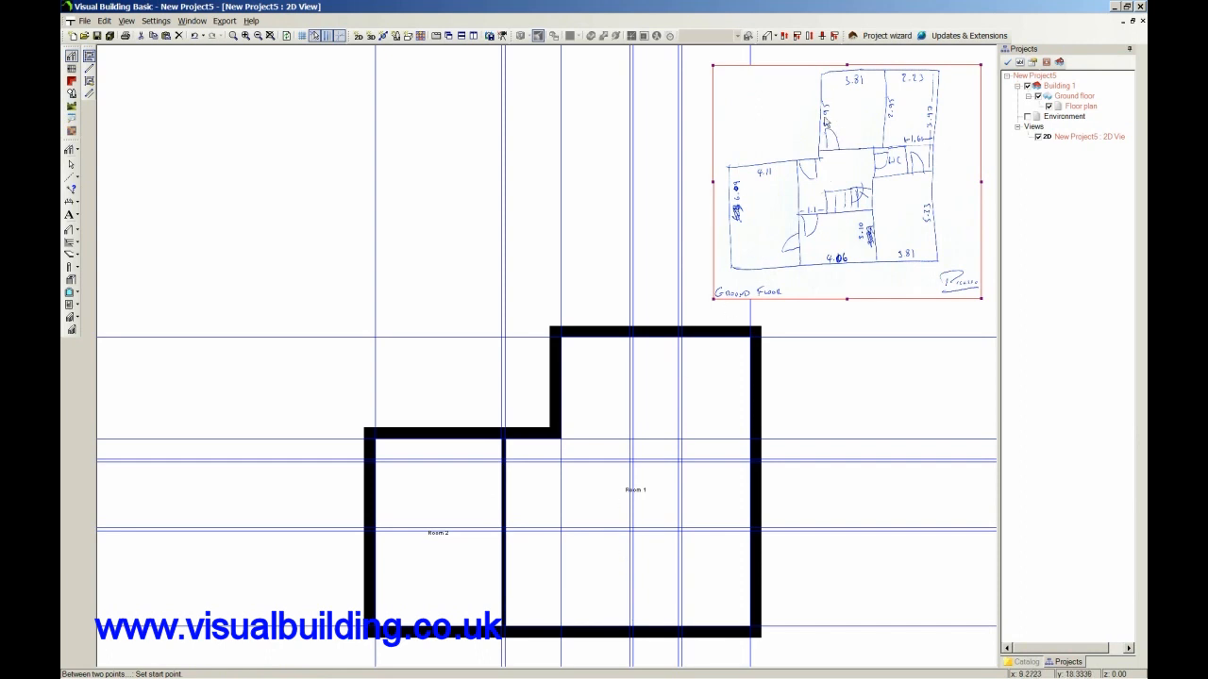
# Add a parallel guideline 2.95 m below the topmost horizontal guideline.
pyautogui.click(72, 131)
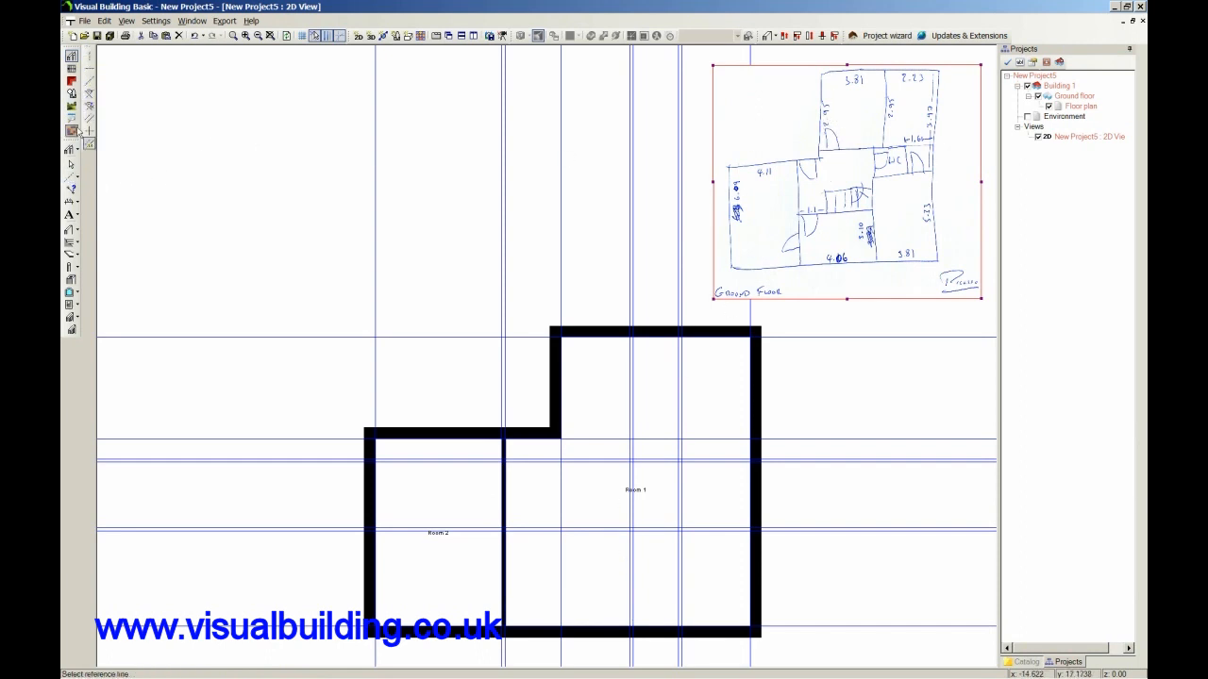
pyautogui.click(89, 143)
pyautogui.click(593, 413)
pyautogui.write('2.95')
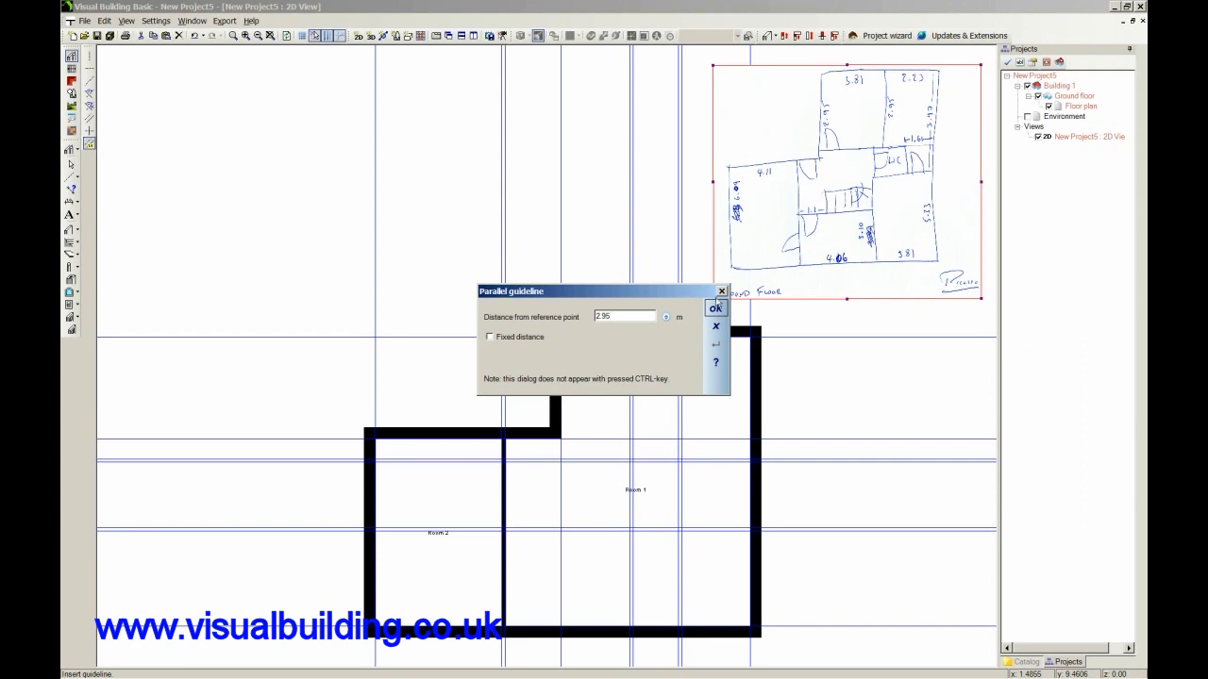
pyautogui.click(716, 307)
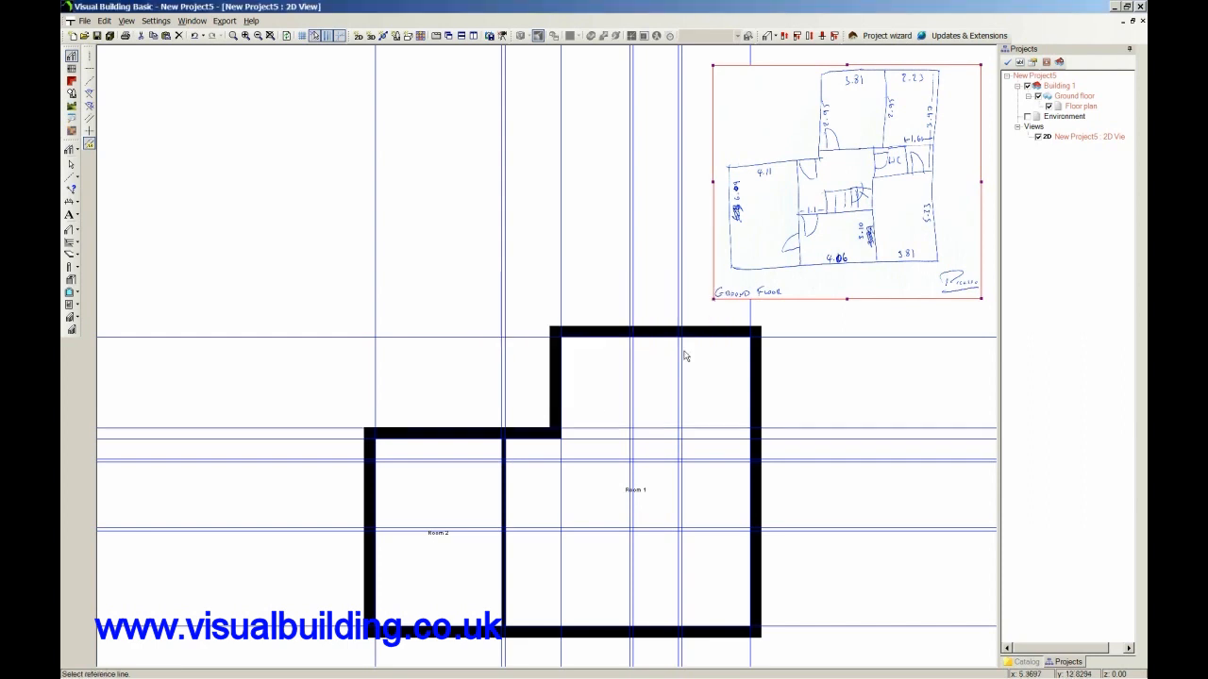
# Draw a non-supporting interior wall about 4.84 m to the right from the outline's inner corner along the newest horizontal guideline.
pyautogui.click(71, 232)
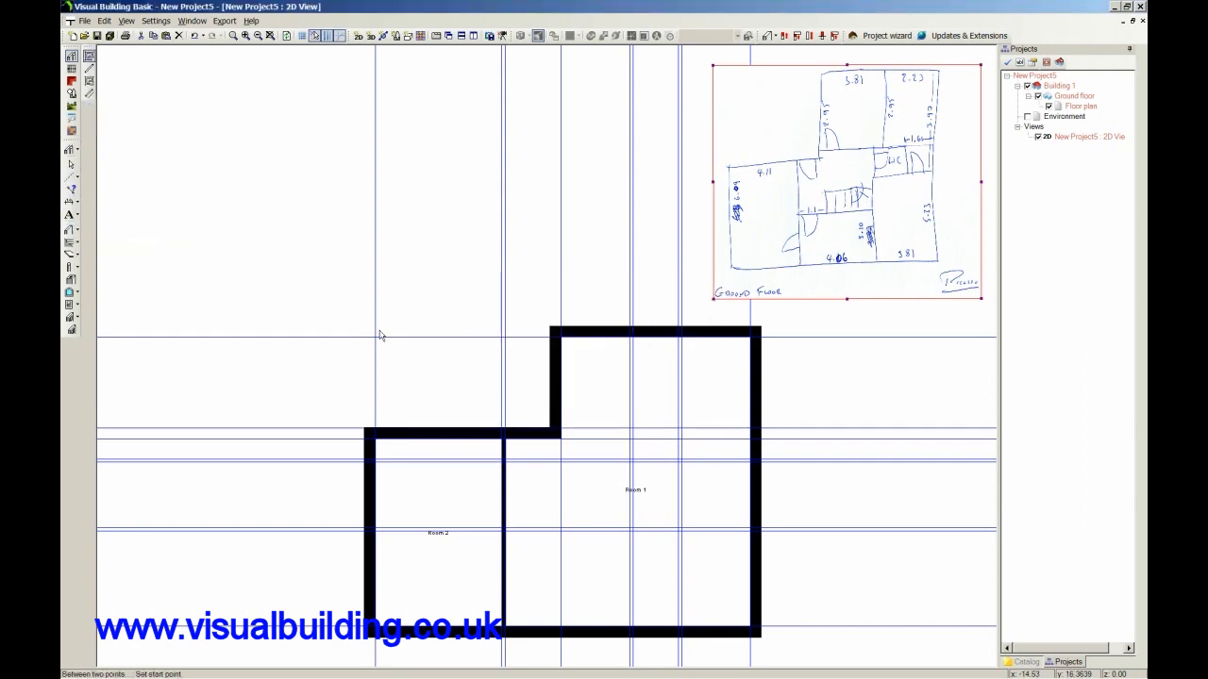
pyautogui.click(561, 431)
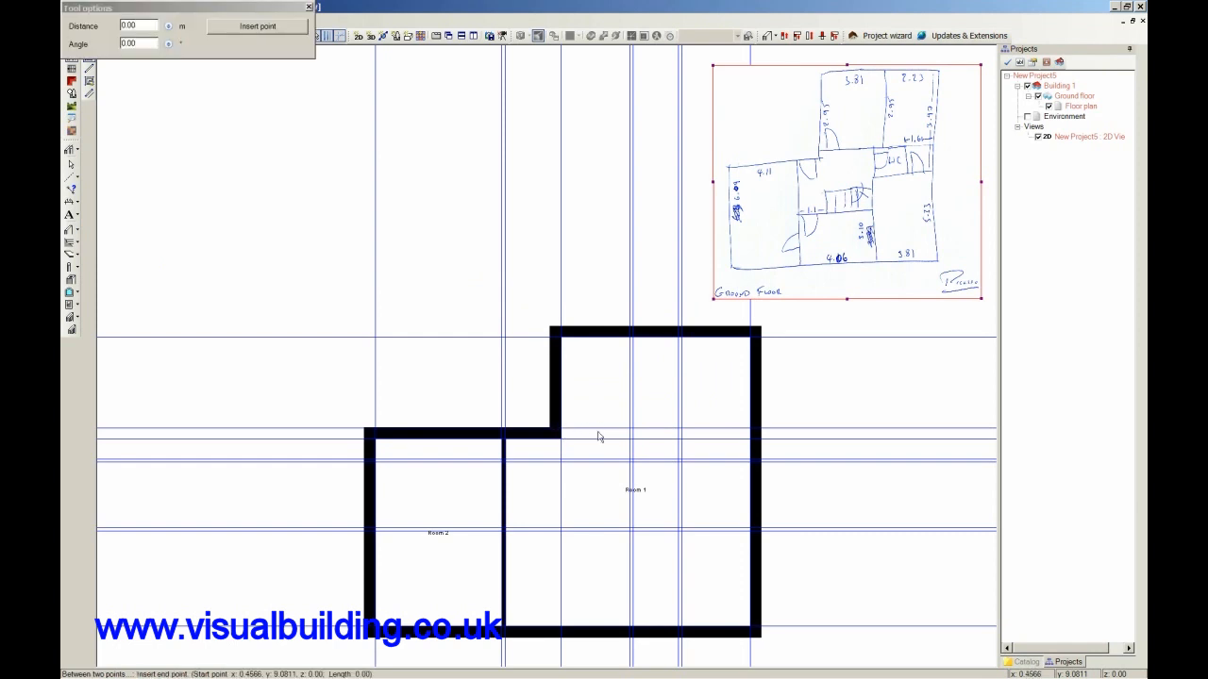
pyautogui.click(710, 429)
pyautogui.press('Escape')
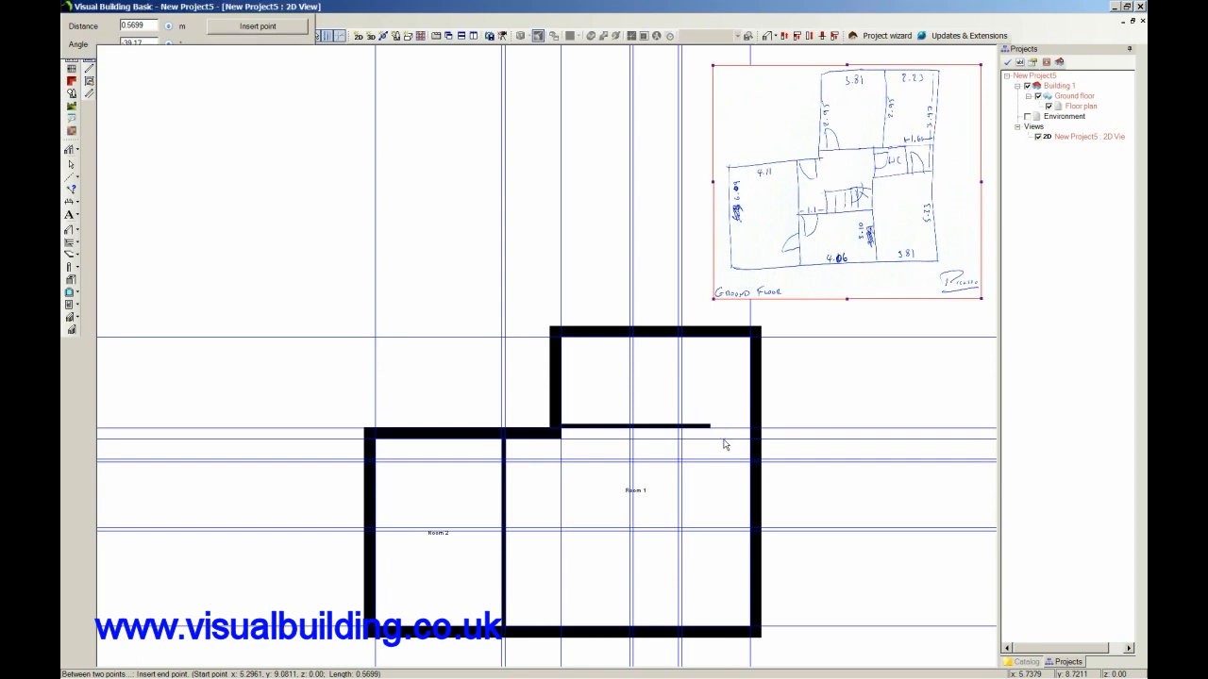
# Draw a 6.45 m interior wall up the middle vertical guideline pair, from the bottom wall to the horizontal interior wall.
pyautogui.click(630, 632)
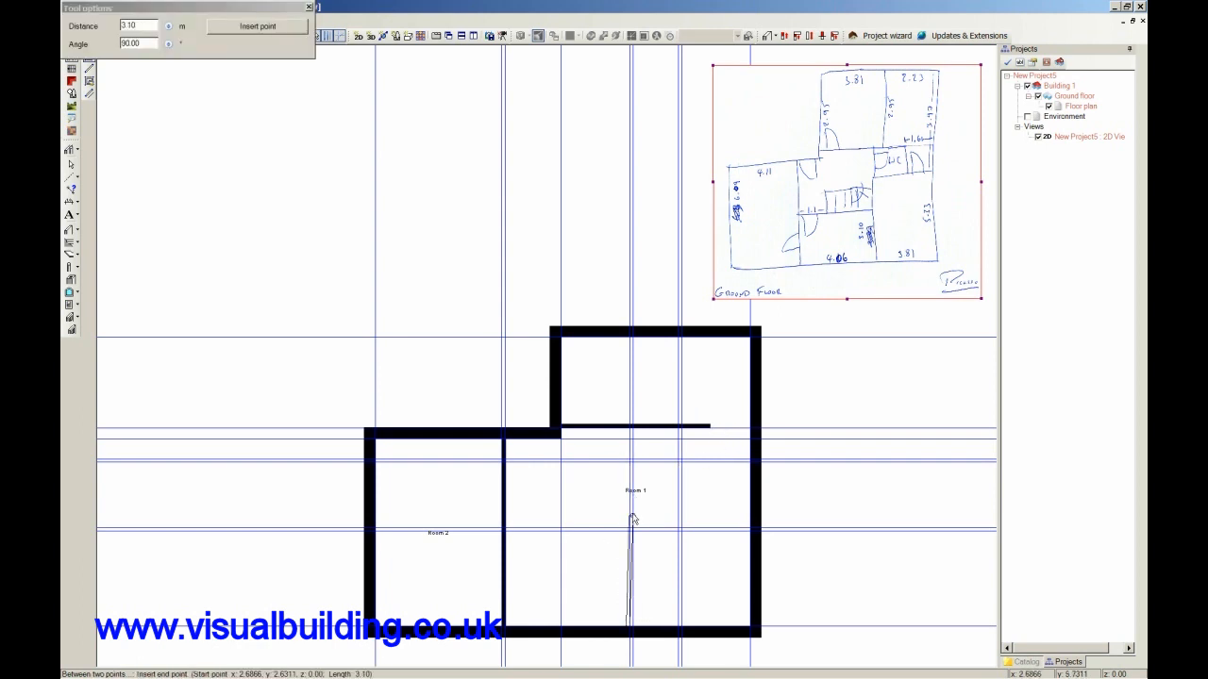
pyautogui.click(630, 433)
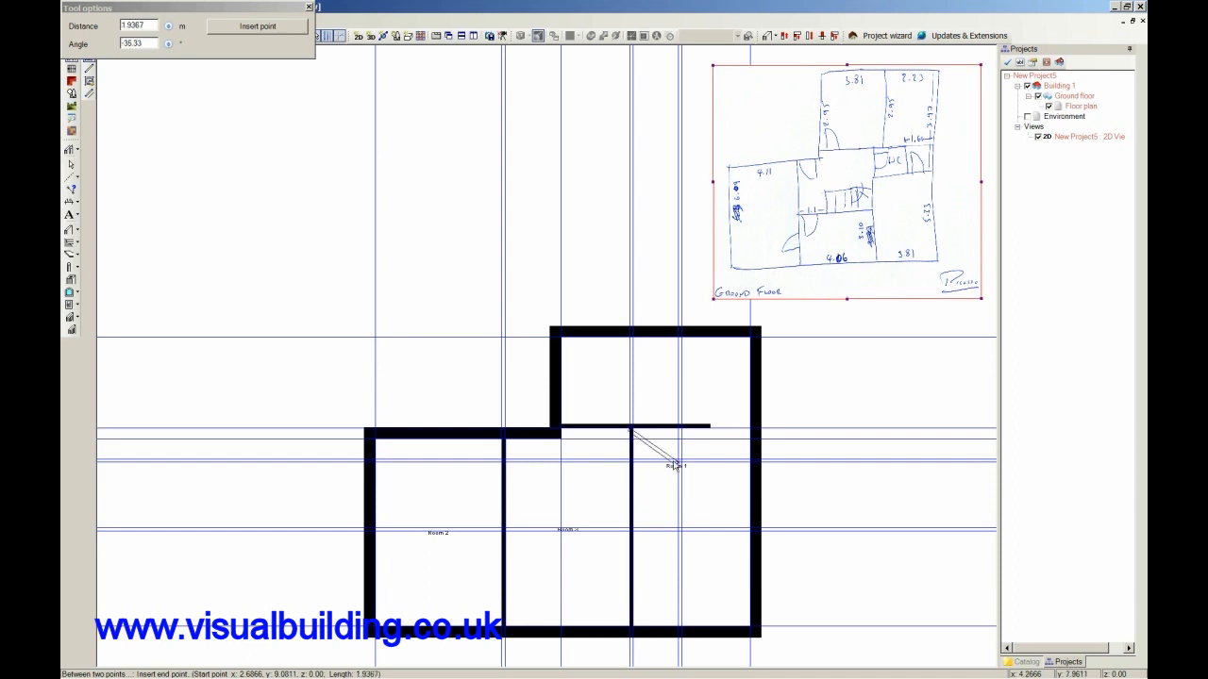
pyautogui.press('Escape')
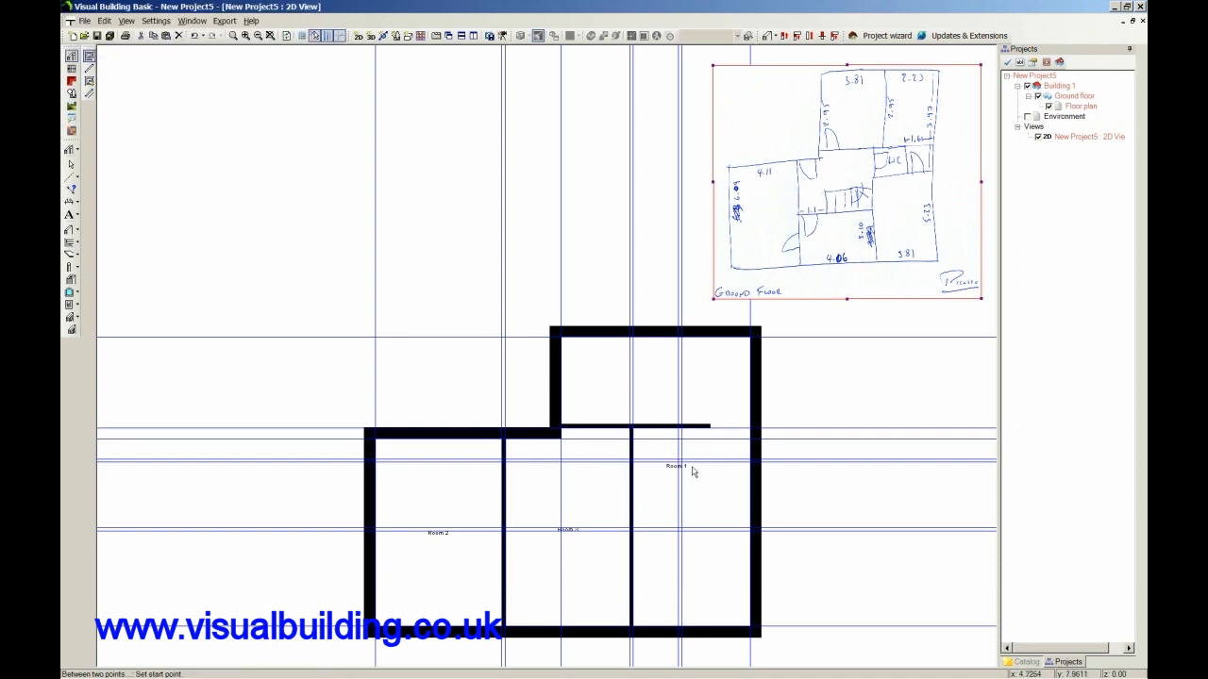
# Draw a 3.795 m interior wall from the right external wall to the middle one, and a 4.045 m wall between the two vertical interior walls.
pyautogui.click(751, 464)
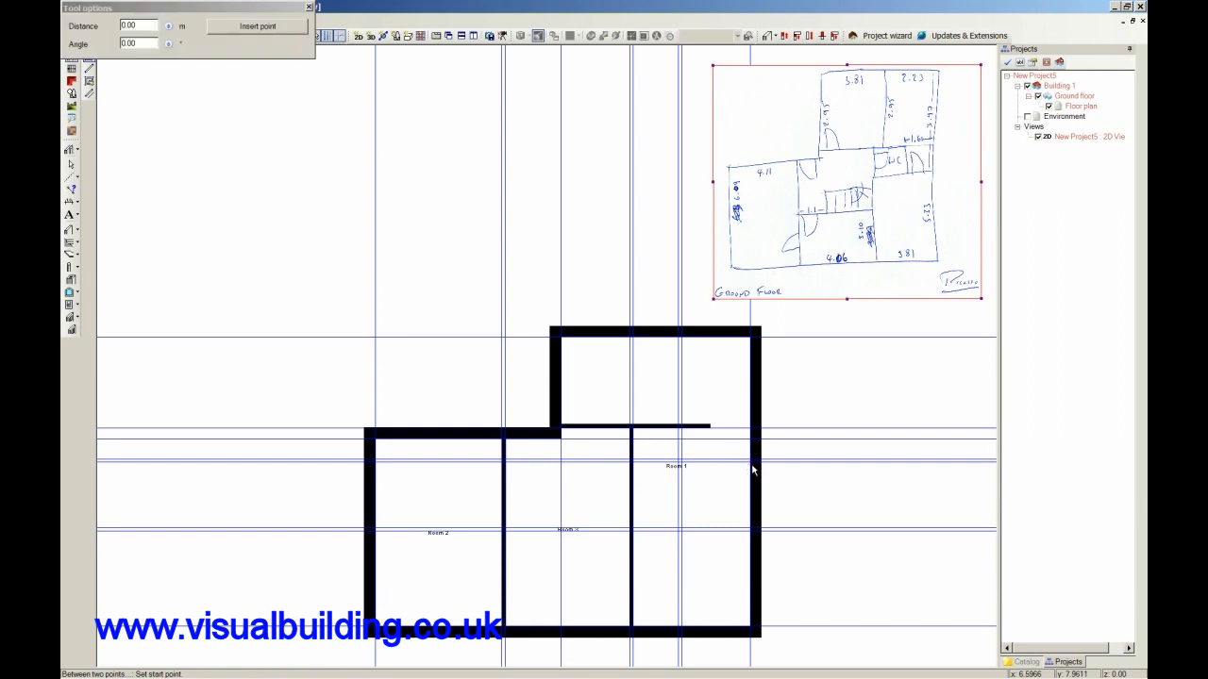
pyautogui.click(633, 463)
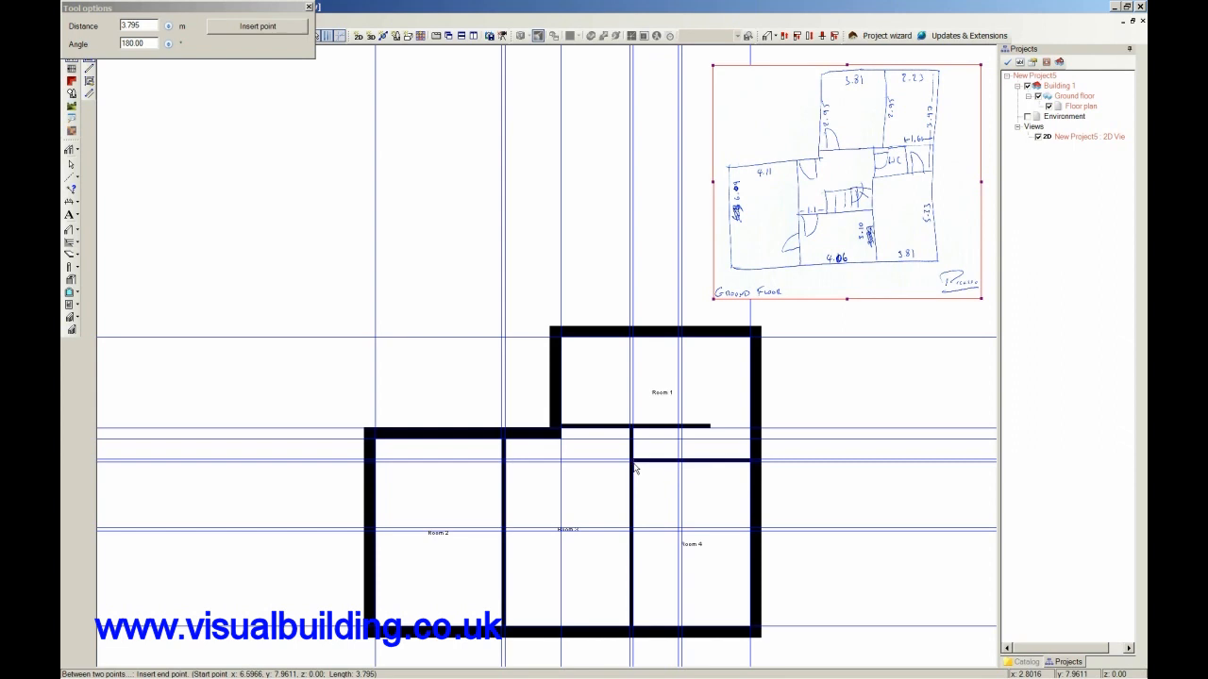
pyautogui.click(633, 463)
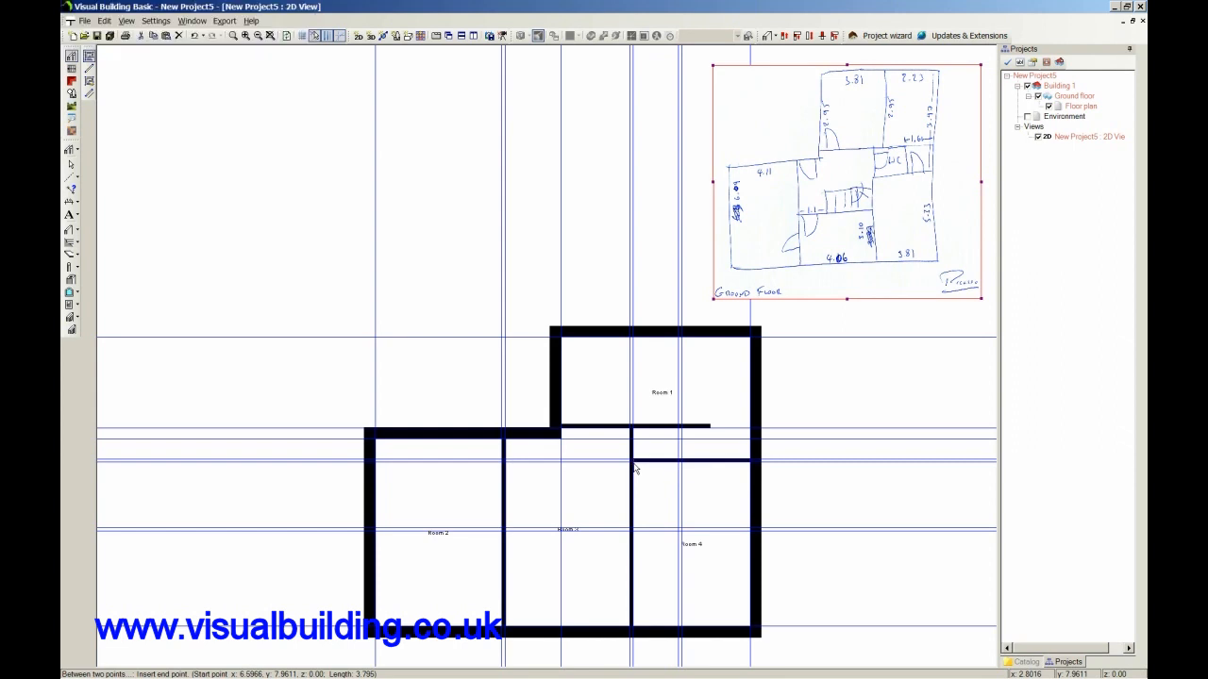
pyautogui.click(508, 535)
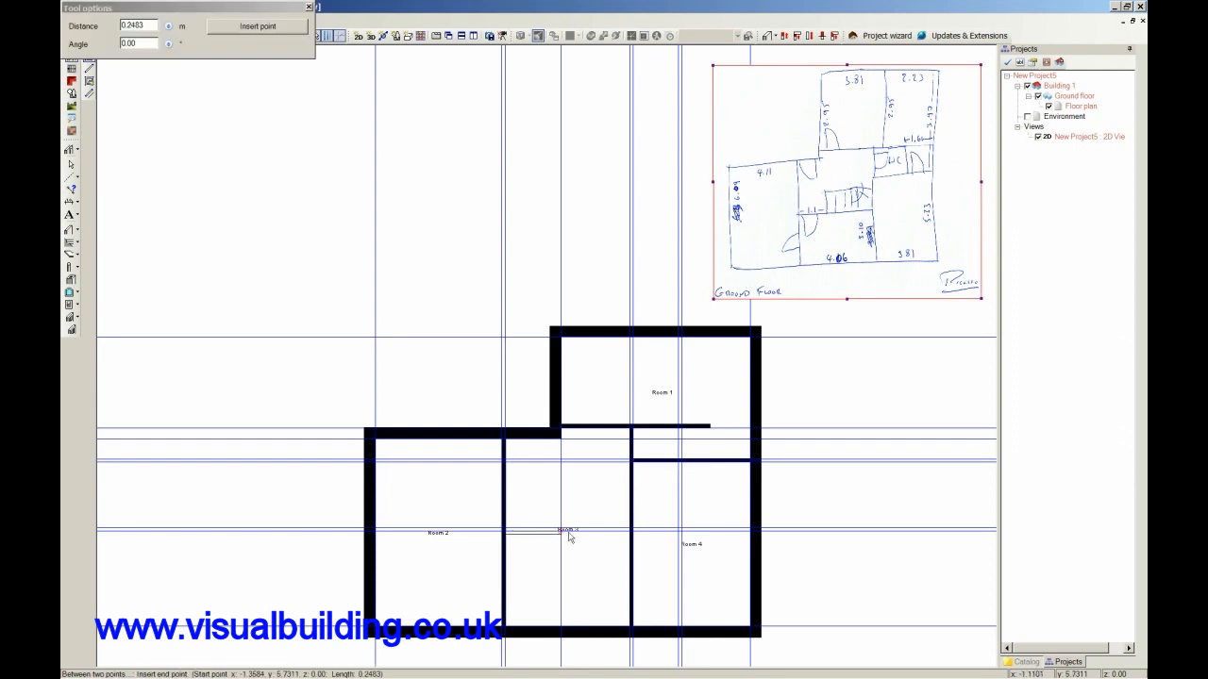
pyautogui.click(630, 534)
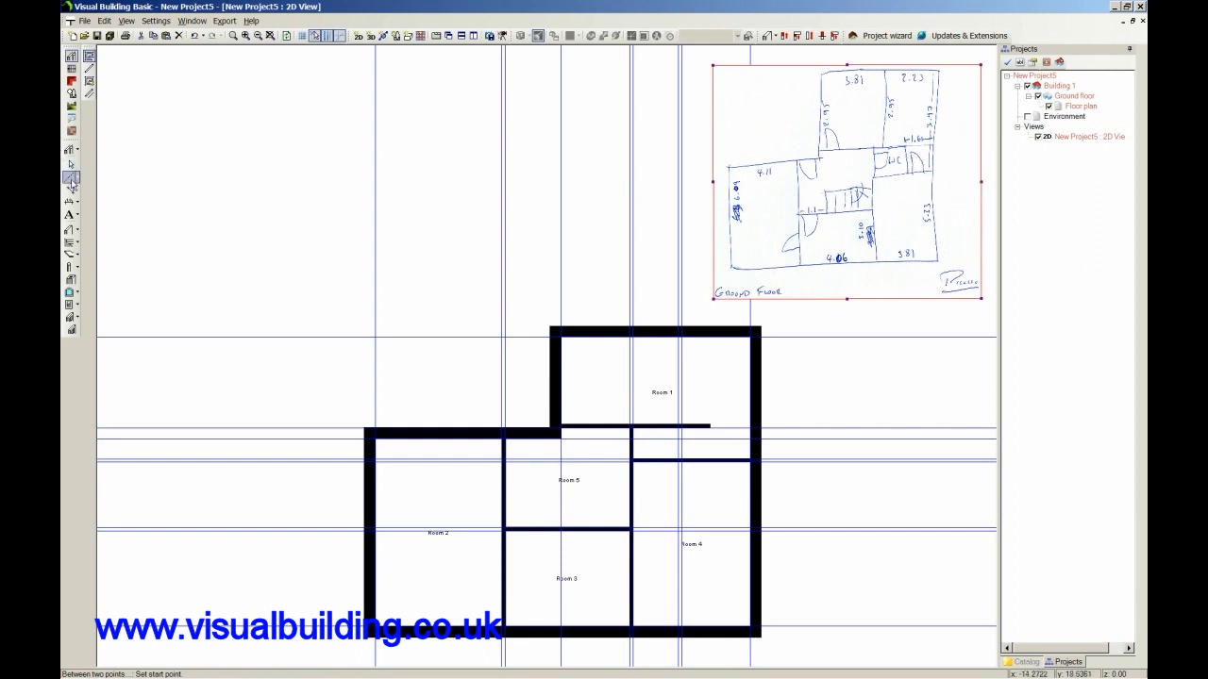
# Add a parallel guideline 1.6 m to the left of the right external wall's inner guideline.
pyautogui.click(69, 178)
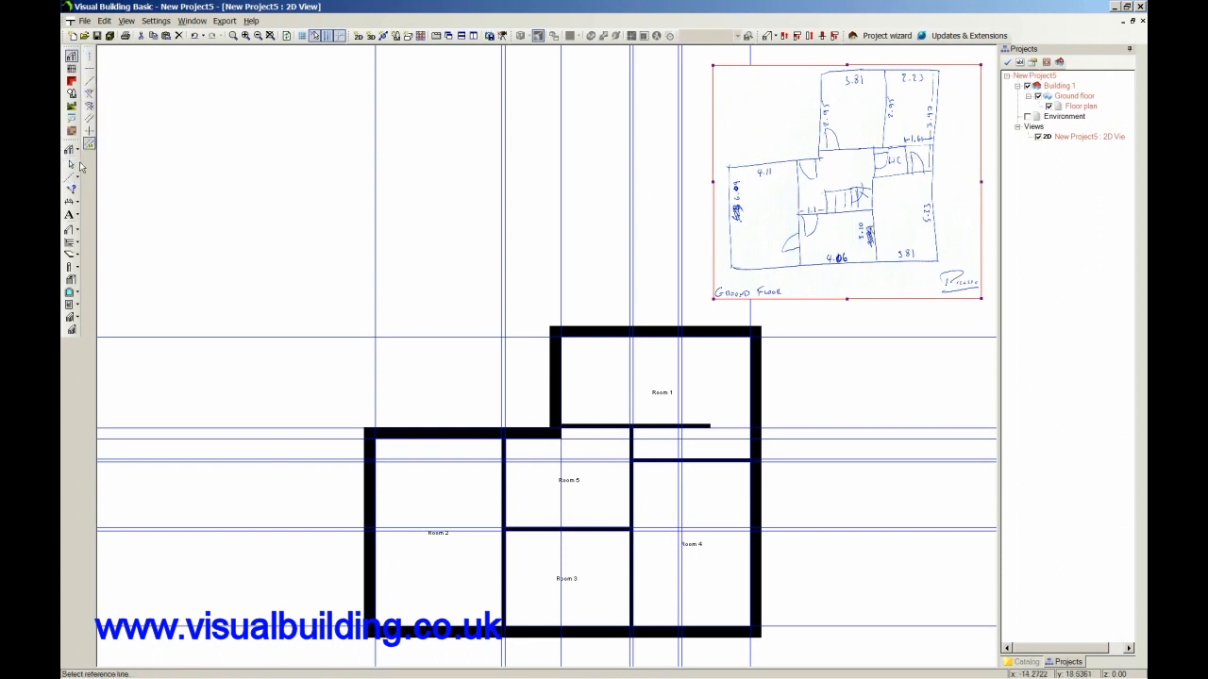
pyautogui.click(752, 454)
pyautogui.click(716, 452)
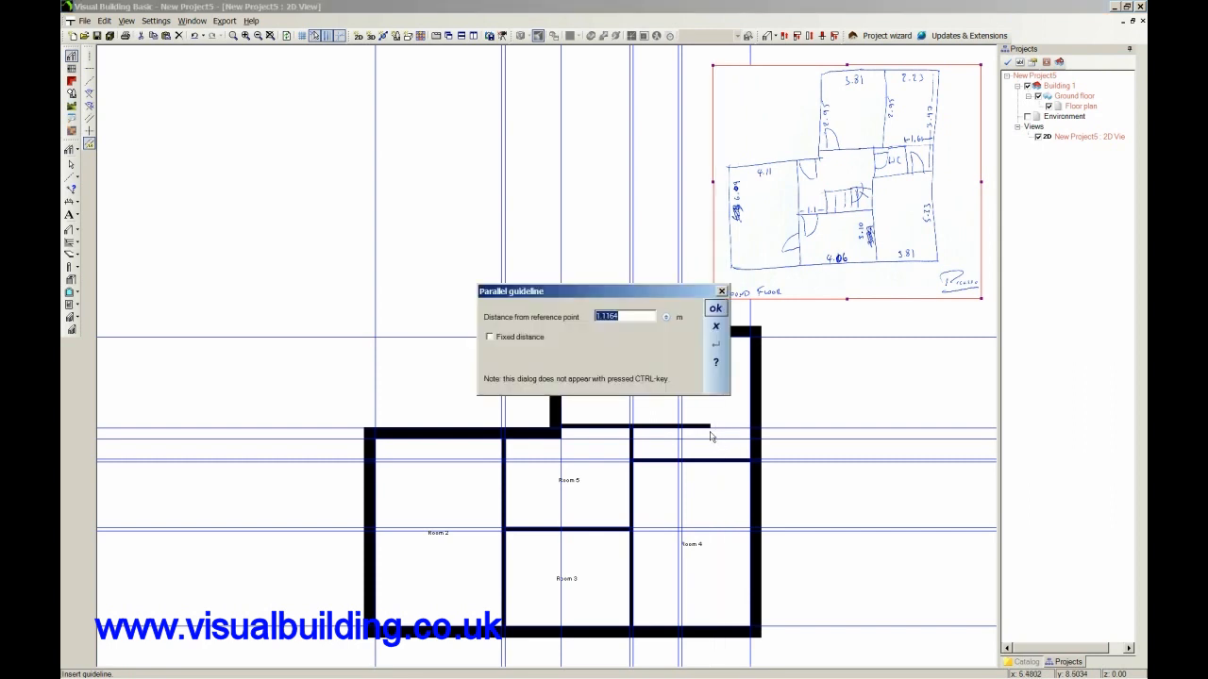
pyautogui.write('1')
pyautogui.click(716, 308)
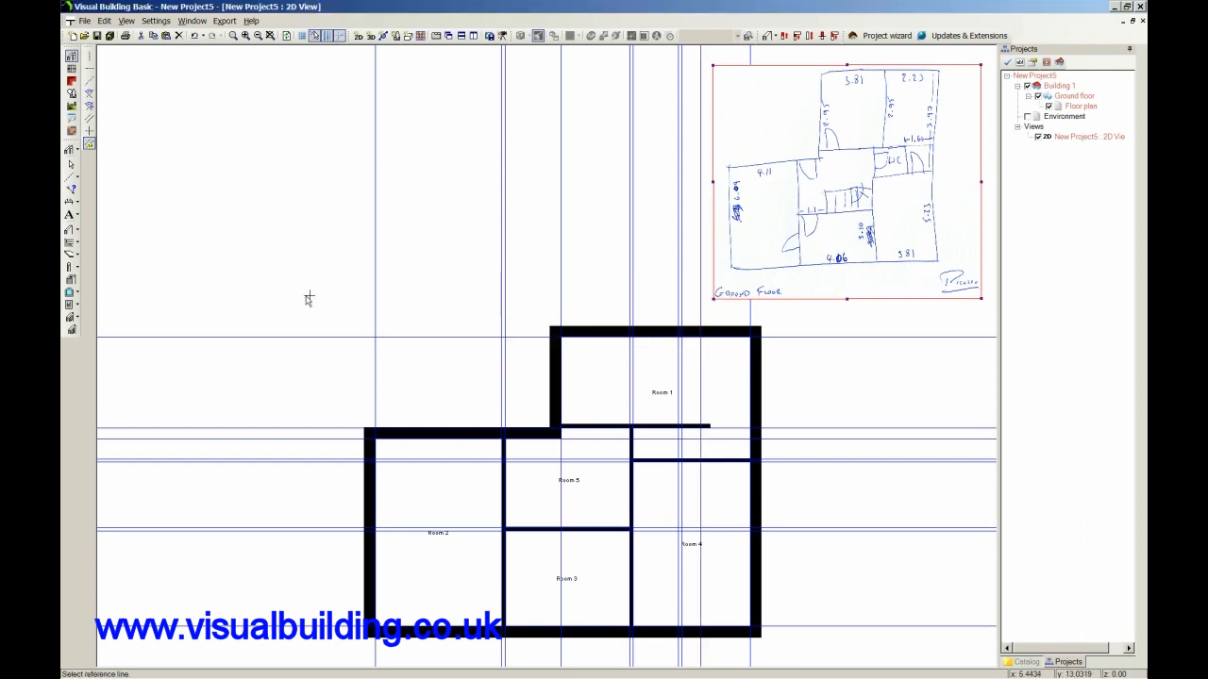
# Draw a short interior wall along the newest vertical guideline, from the horizontal wall above Room 4 up to the next horizontal guideline.
pyautogui.click(69, 229)
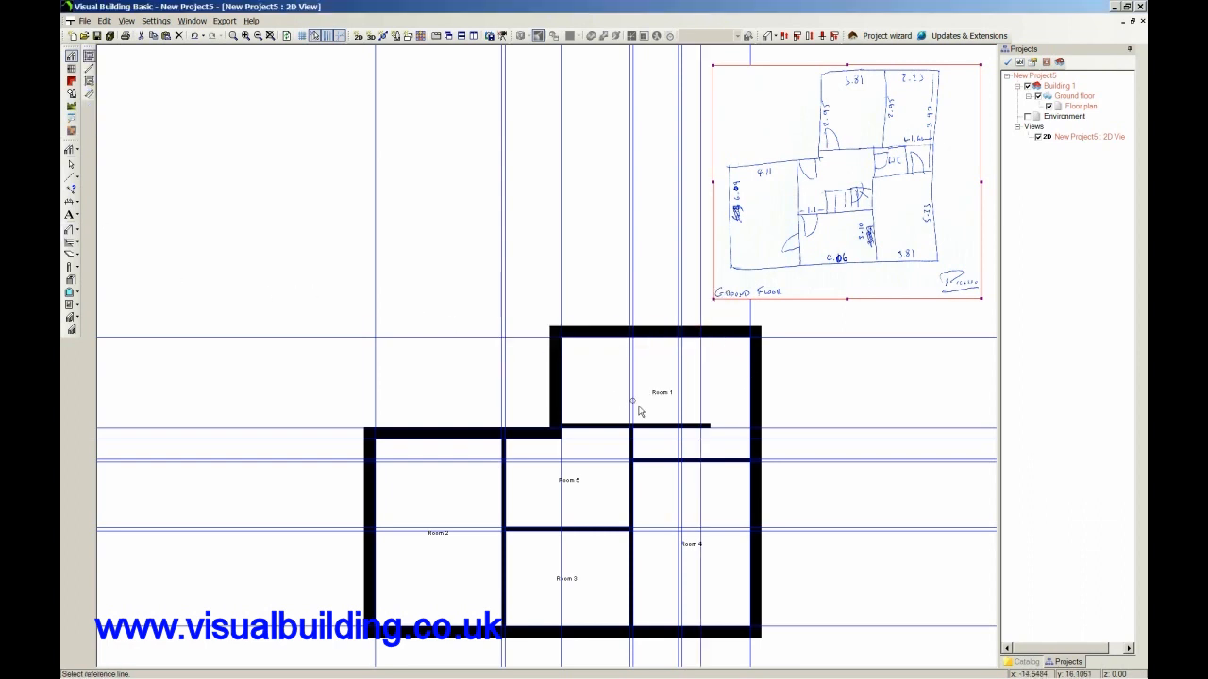
pyautogui.click(699, 460)
pyautogui.click(699, 430)
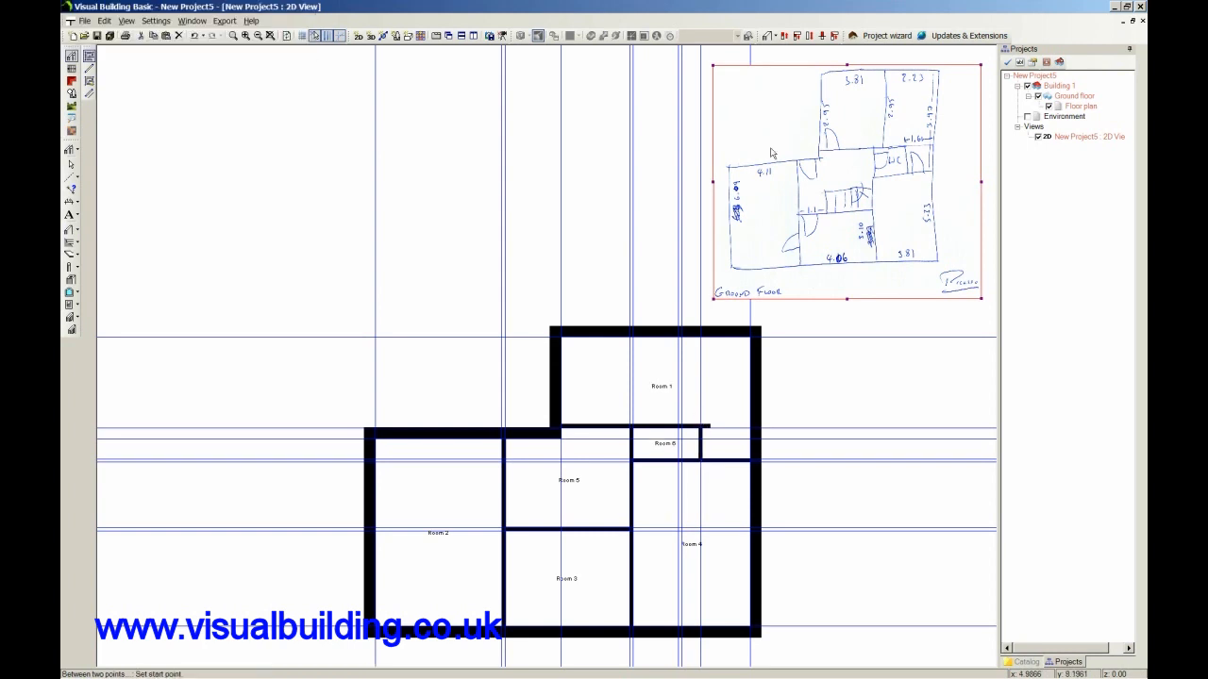
# Shorten the overhanging horizontal interior wall below Room 1 to end at the new short vertical wall, and hide the guidelines.
pyautogui.click(780, 39)
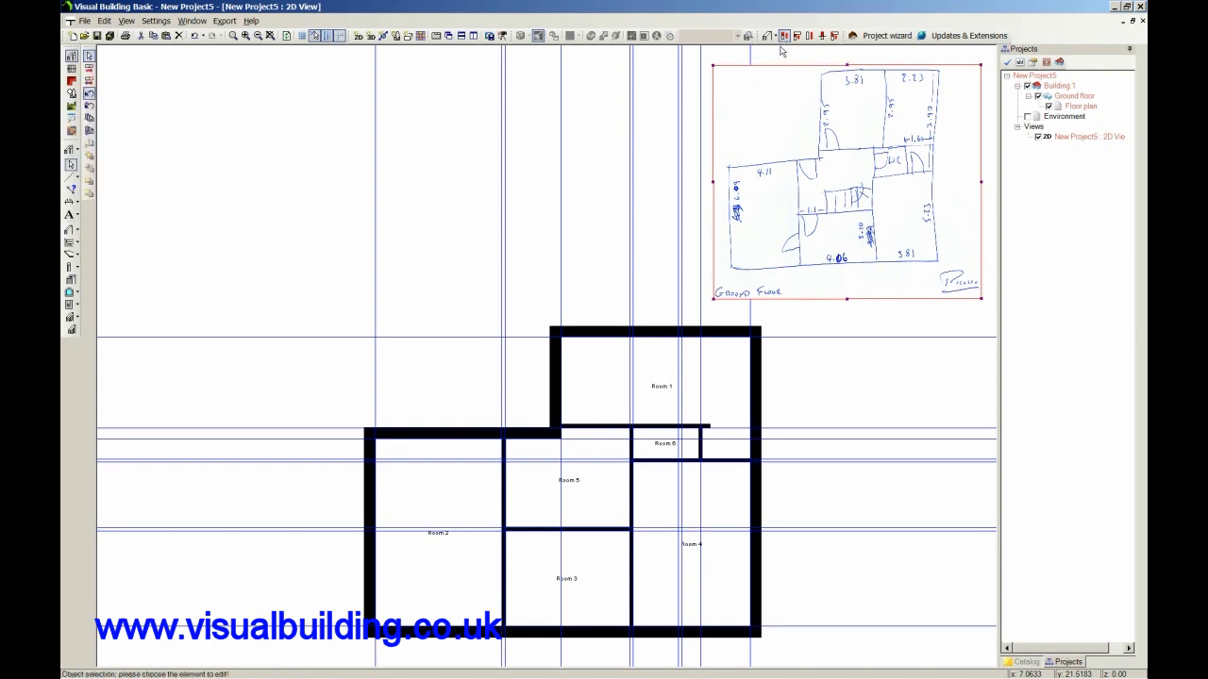
pyautogui.click(708, 429)
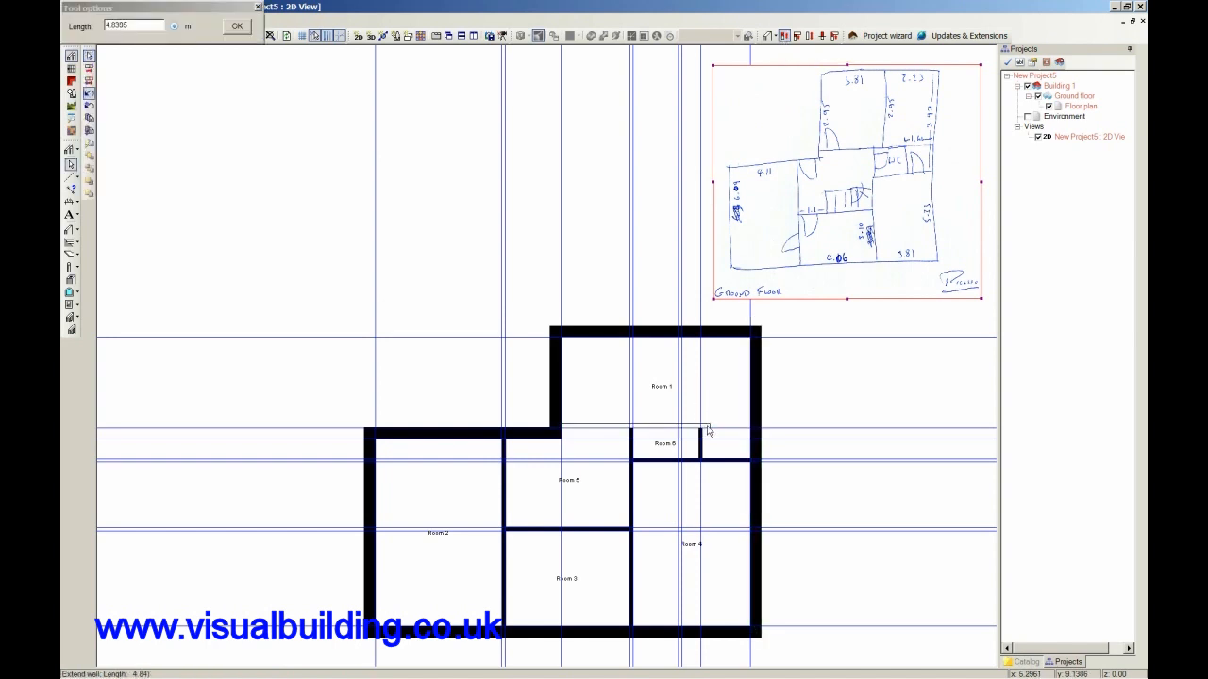
pyautogui.click(703, 430)
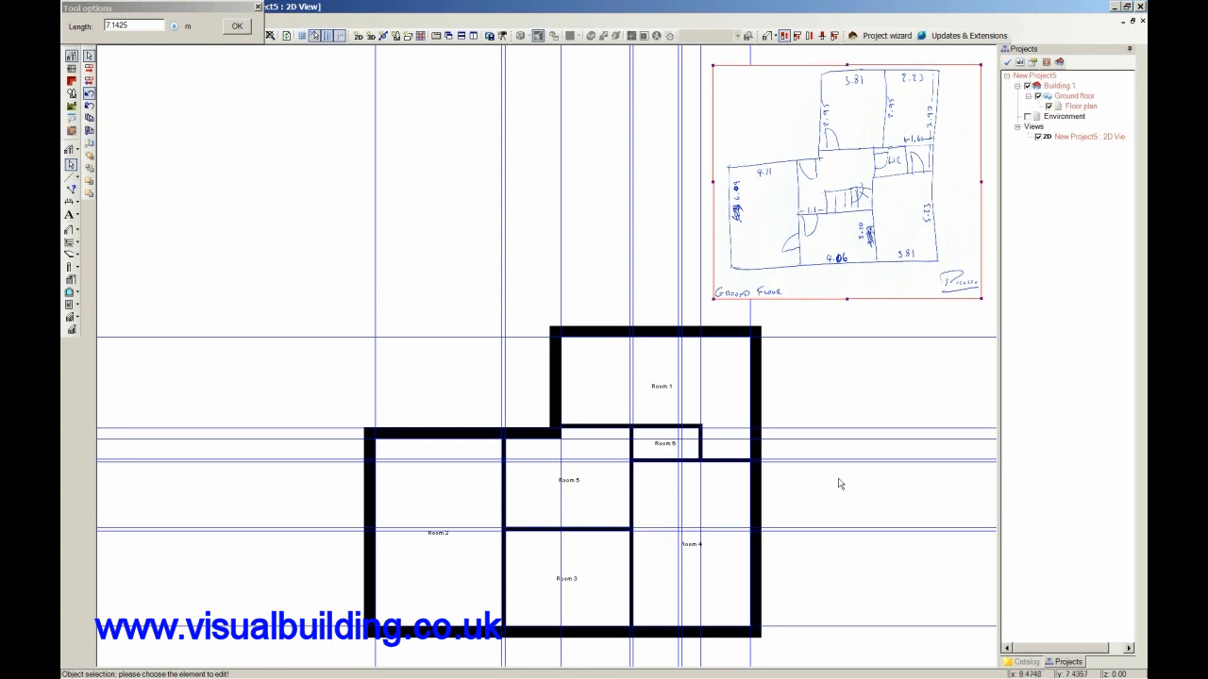
pyautogui.scroll(-3, 836, 485)
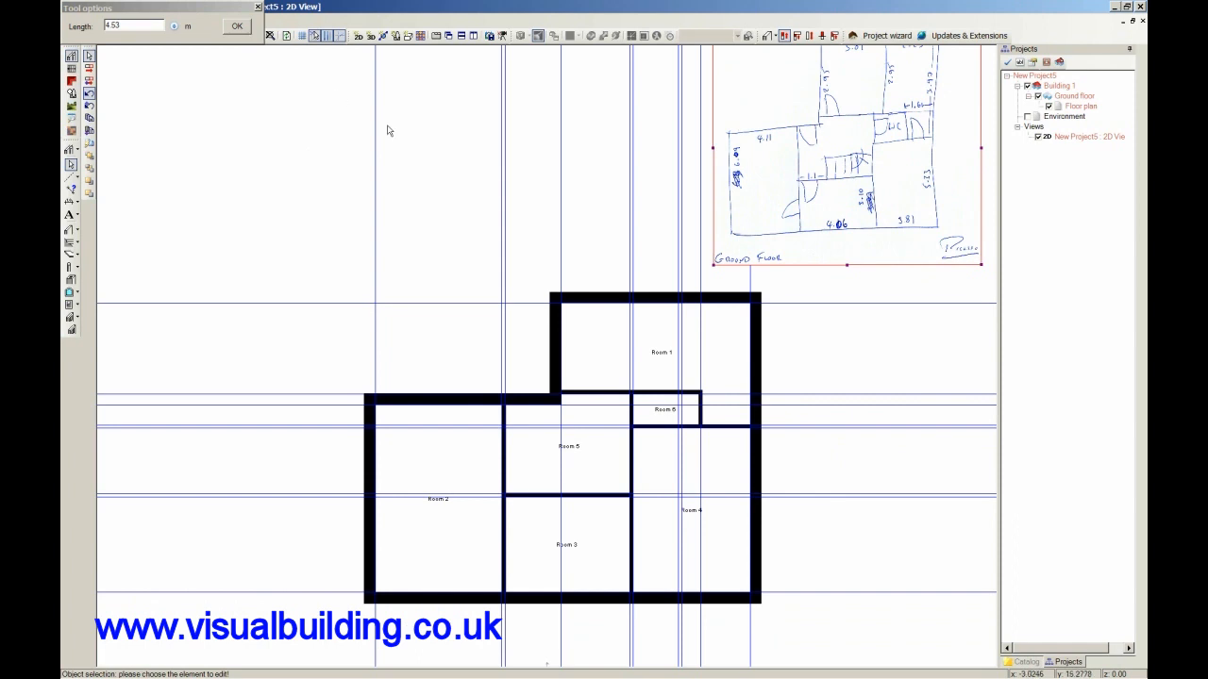
pyautogui.click(259, 7)
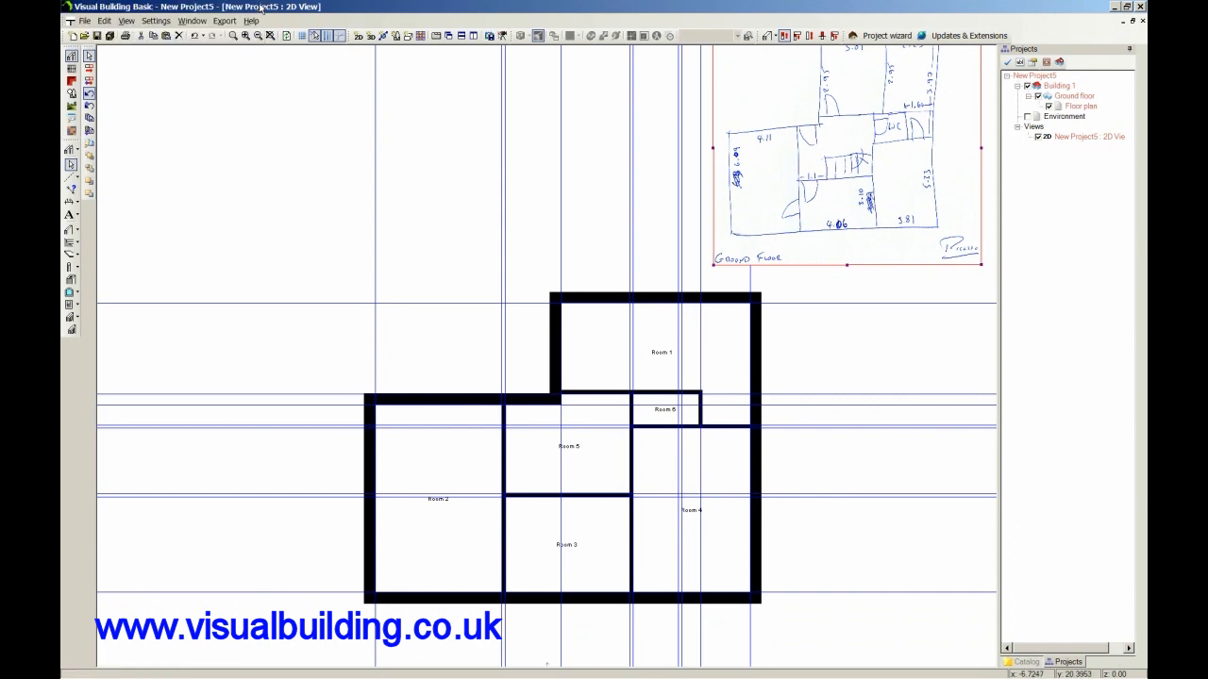
pyautogui.click(338, 37)
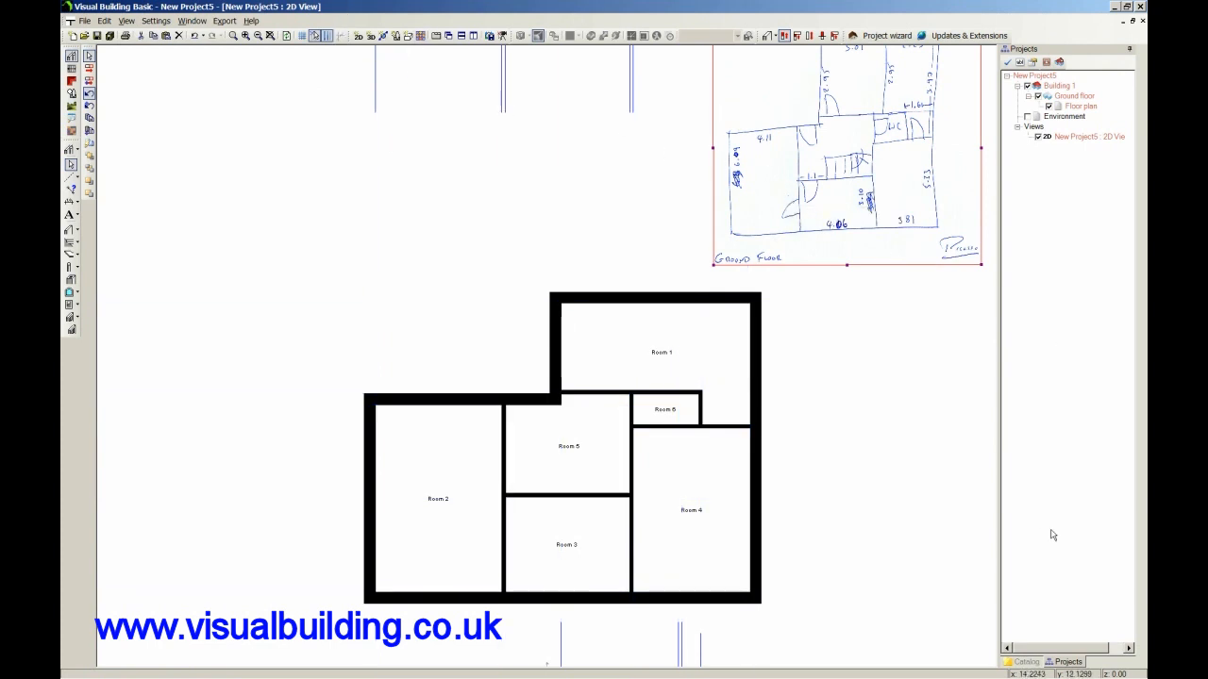
# Open the Doors folder of the object catalog and preview the Type 1355-88,5x201 door.
pyautogui.click(1026, 661)
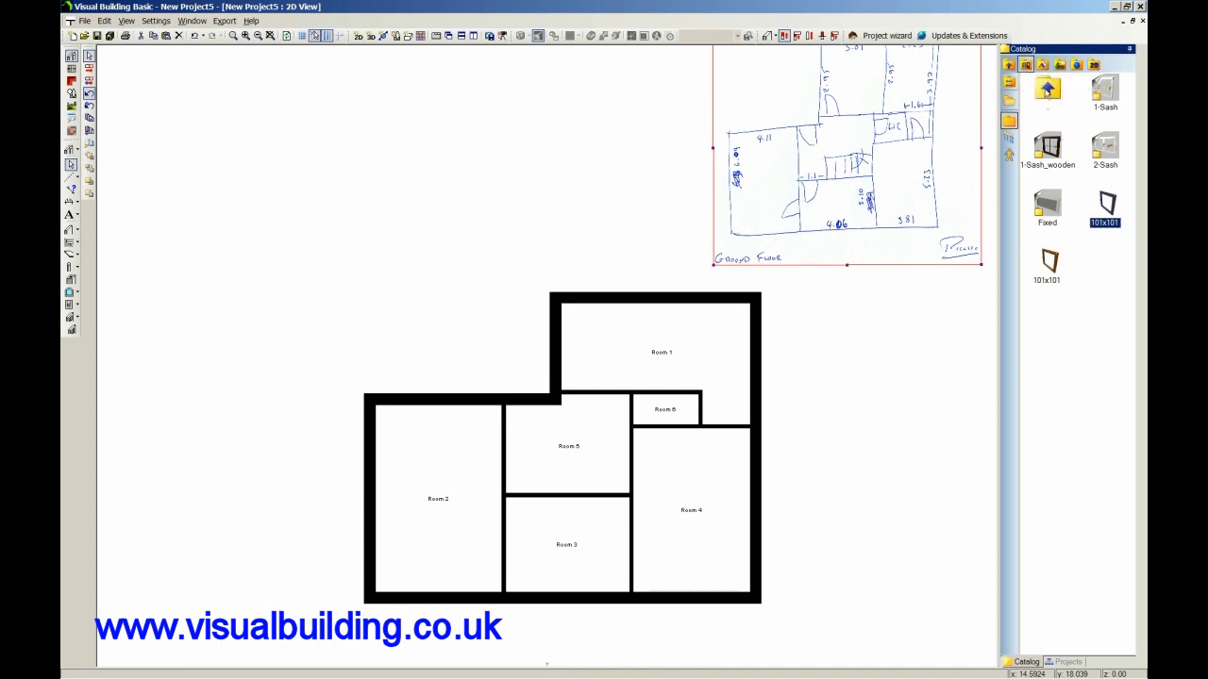
pyautogui.doubleClick(1046, 90)
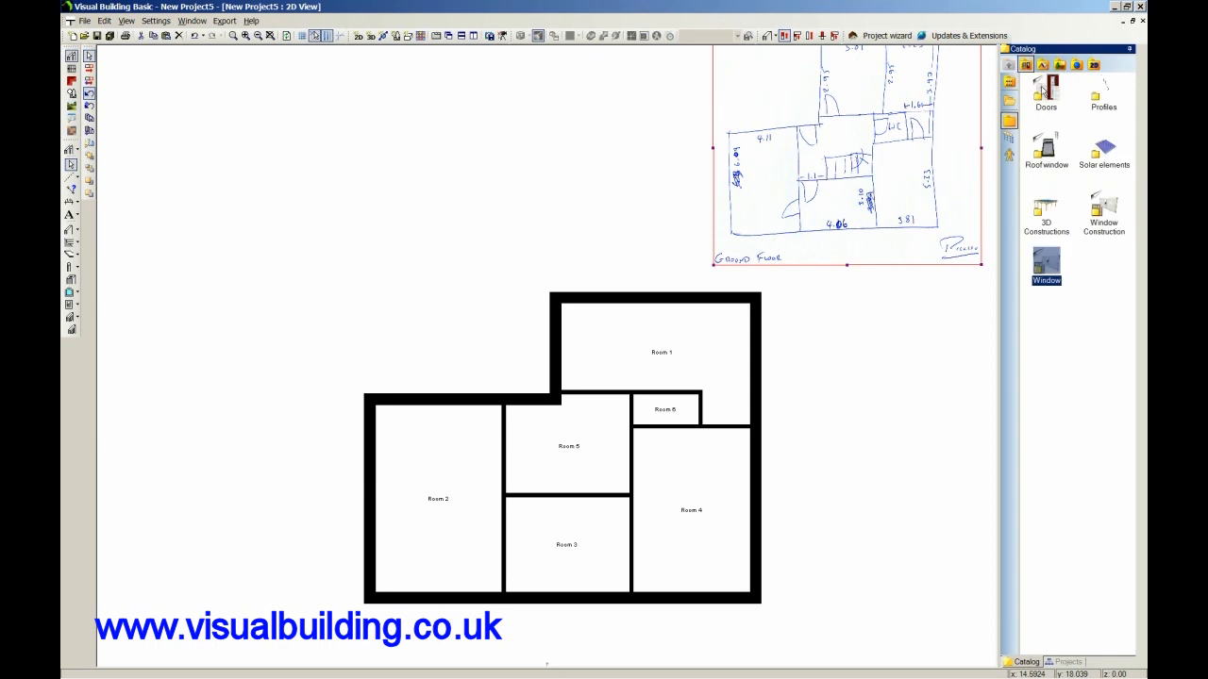
pyautogui.doubleClick(1045, 90)
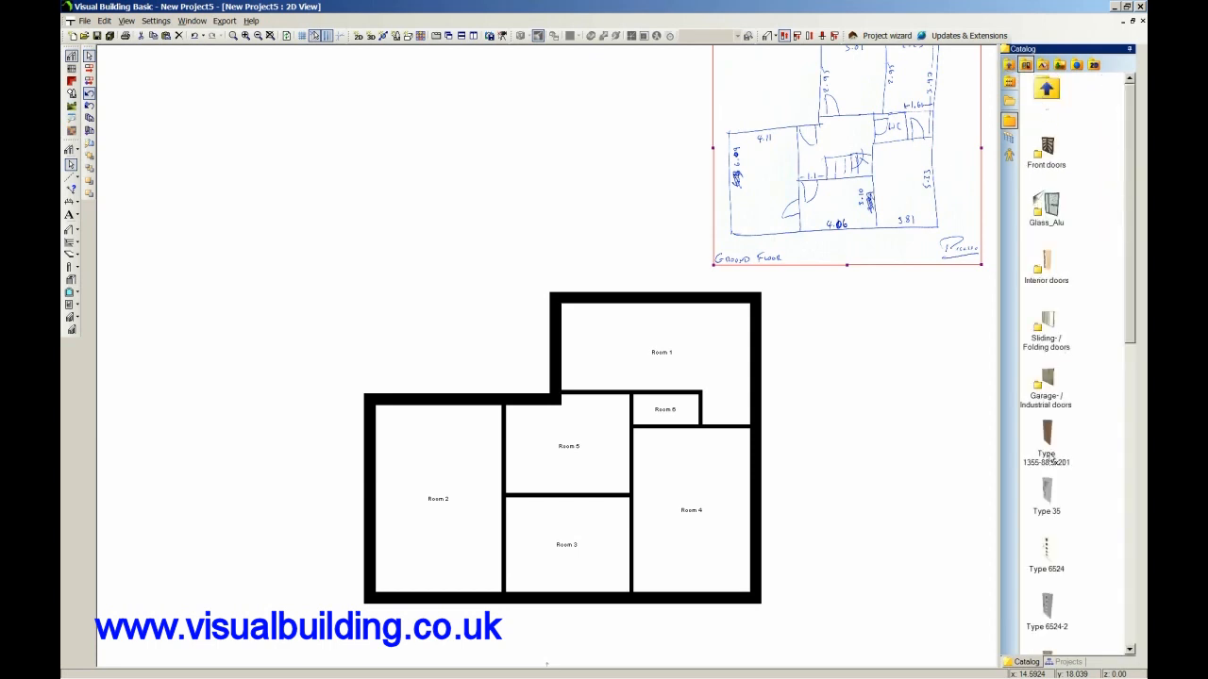
pyautogui.doubleClick(1047, 437)
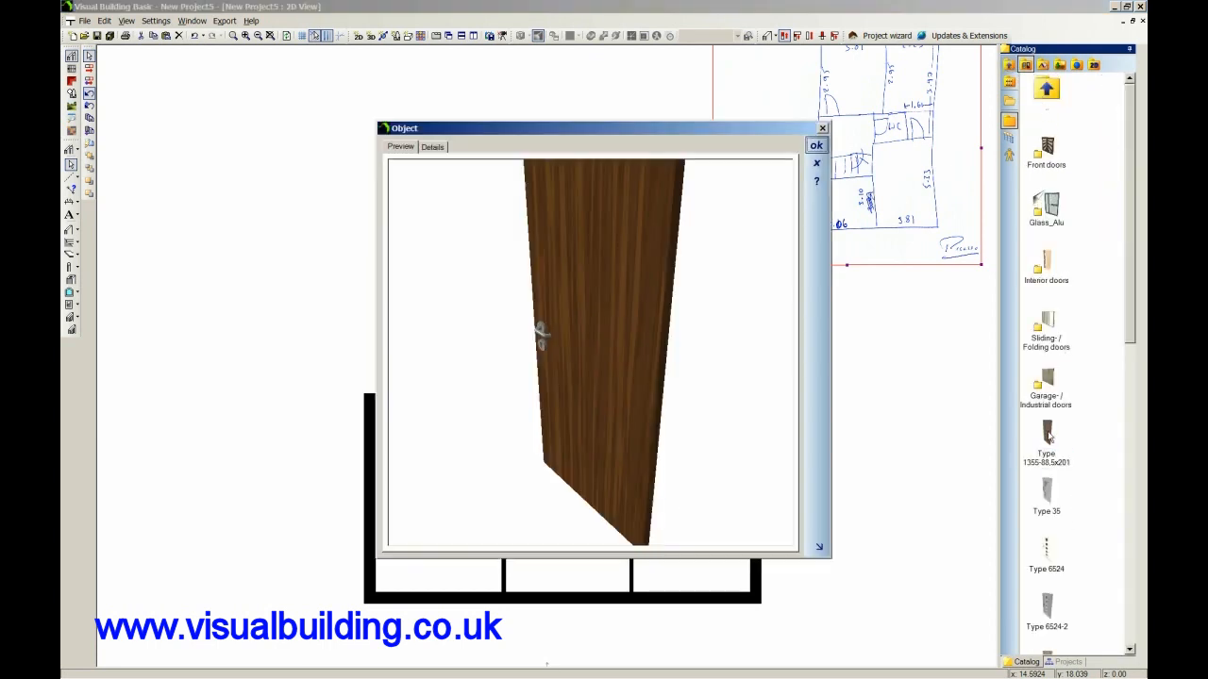
pyautogui.click(816, 144)
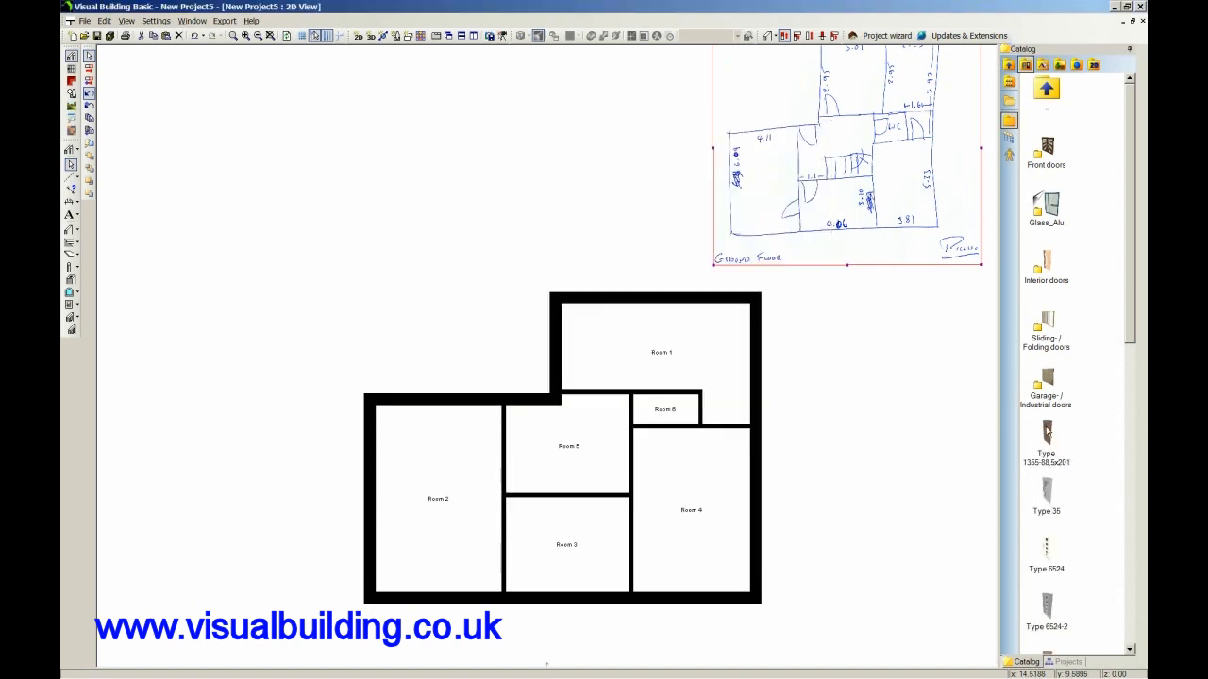
# Insert Type 1355-88,5x201 doors in the wall between Rooms 2 and 3 and in the wall between Rooms 3 and 5.
pyautogui.click(1047, 431)
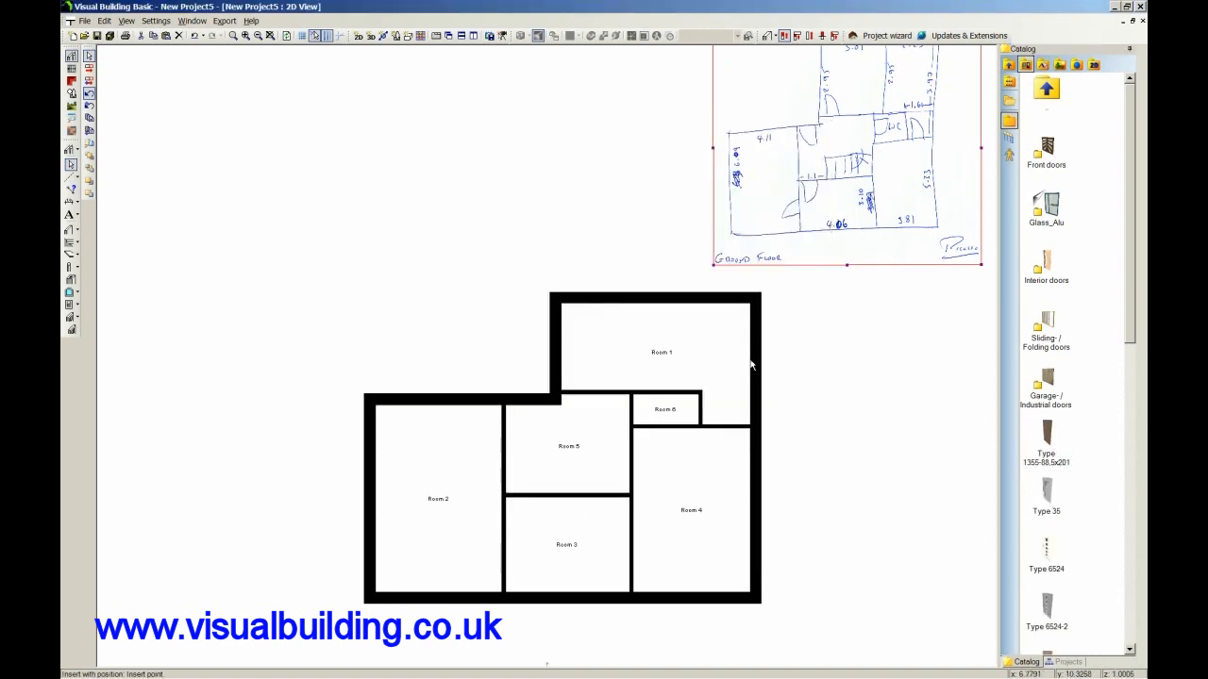
pyautogui.click(497, 541)
pyautogui.click(523, 500)
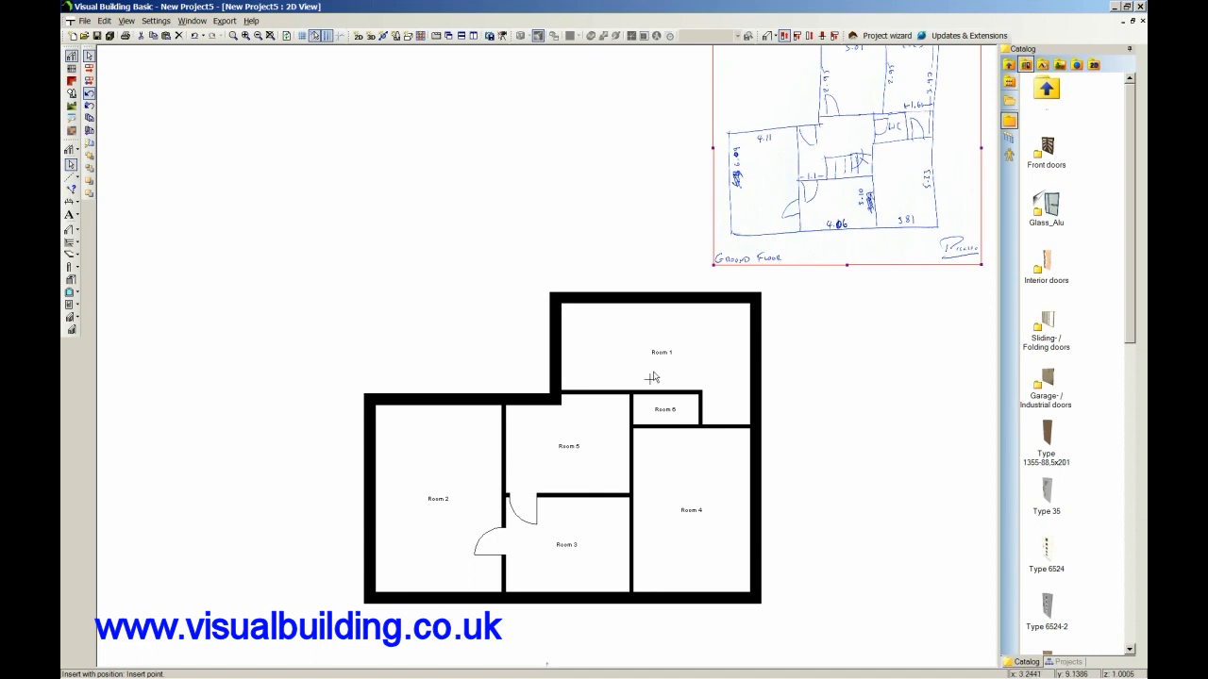
pyautogui.click(90, 56)
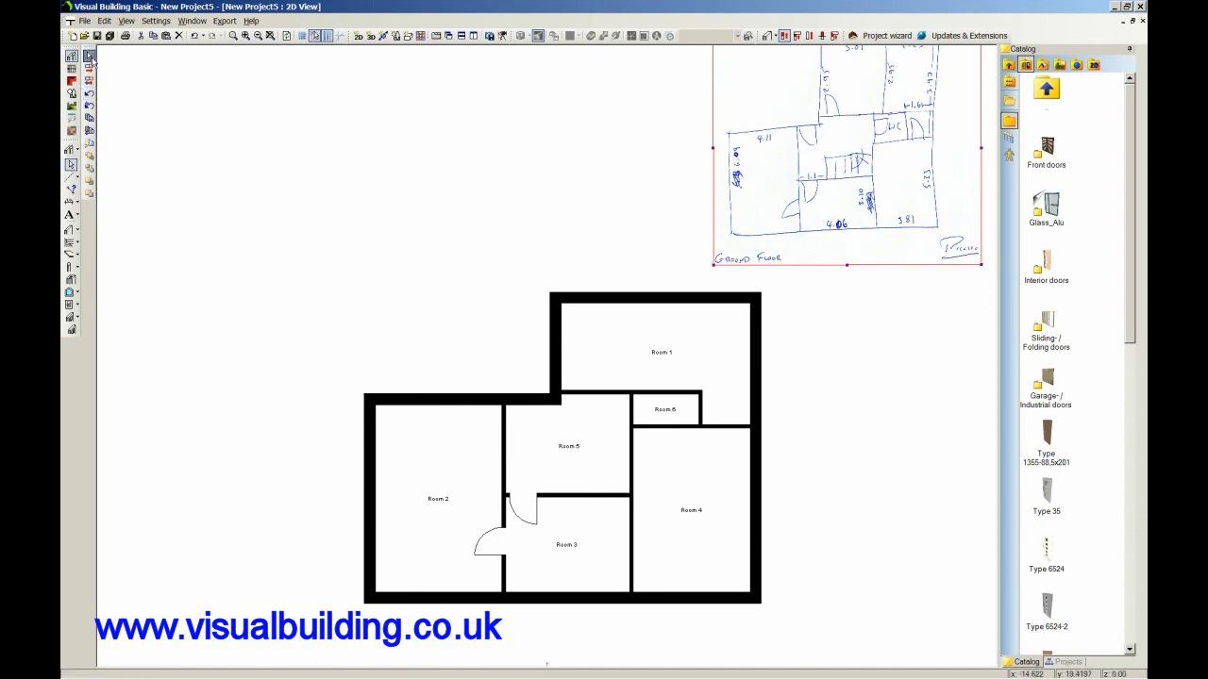
# Change the opening hinge of the door between Rooms 3 and 5 to its other side.
pyautogui.click(519, 514)
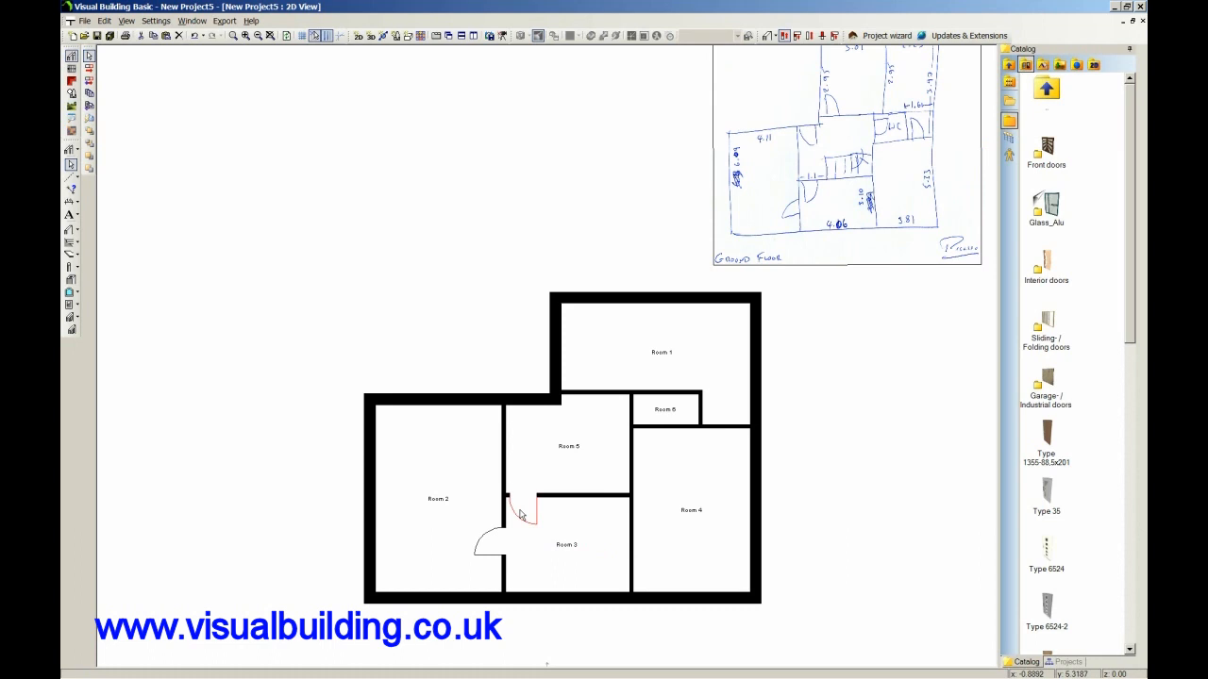
pyautogui.rightClick(519, 514)
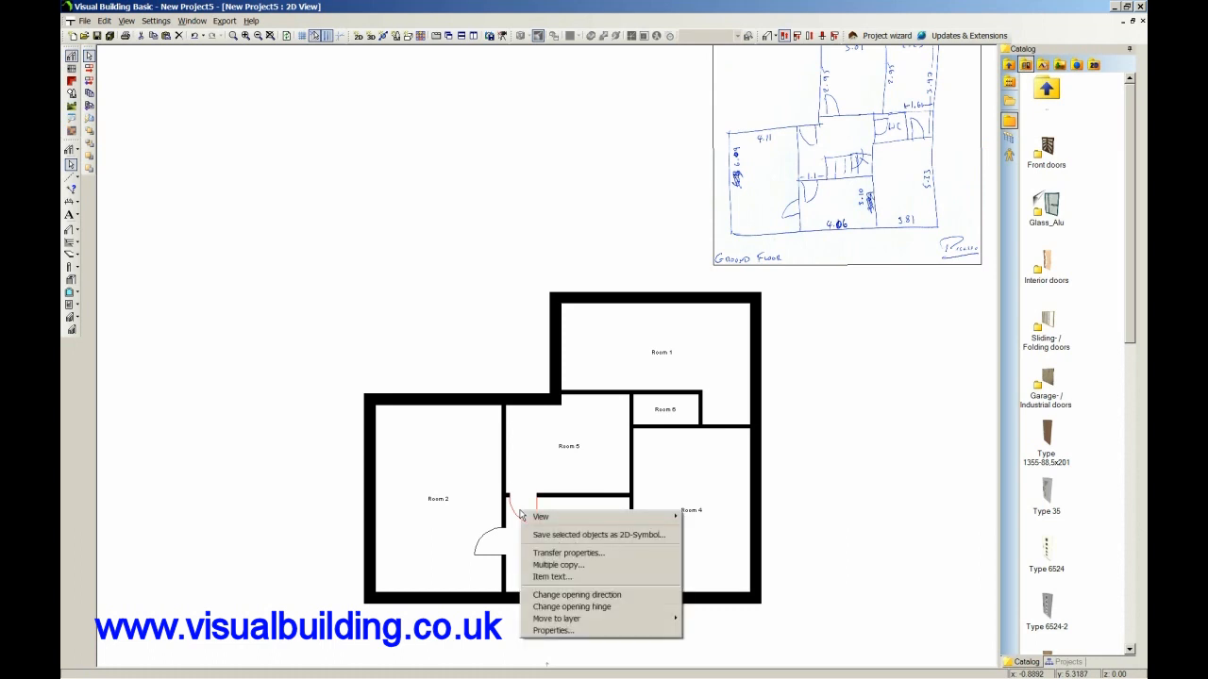
pyautogui.click(563, 609)
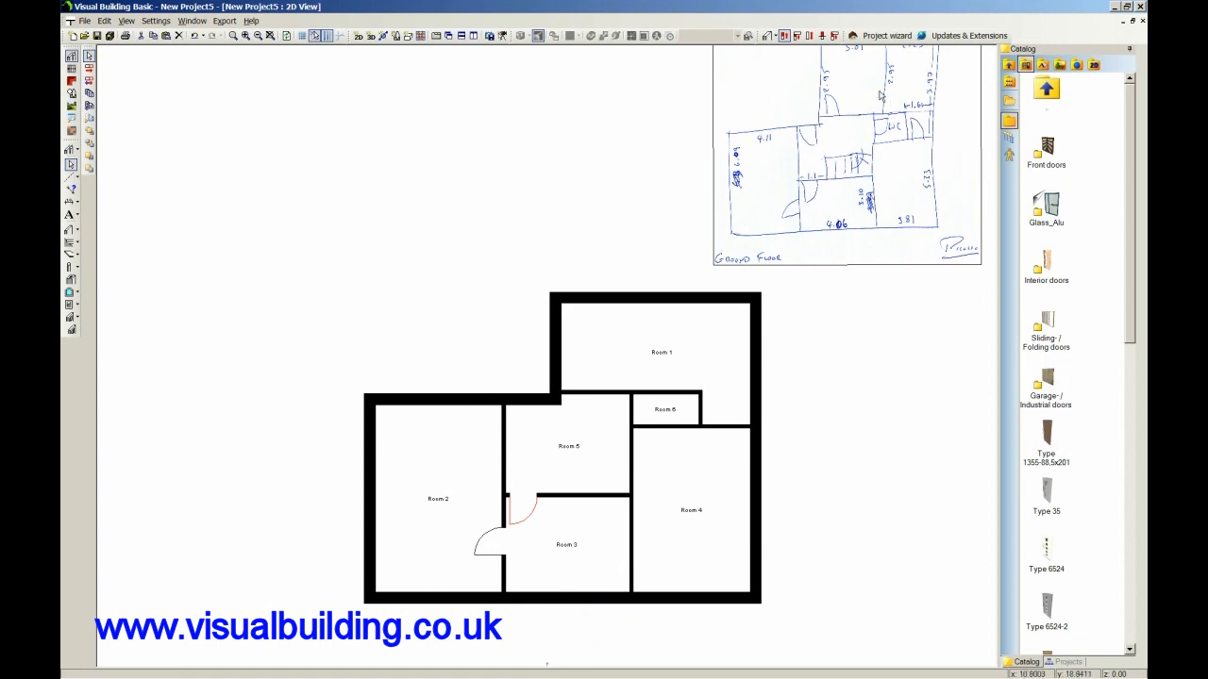
# Show the guidelines and draw a 2.835 m non-supporting interior wall up to the top external wall, dividing Room 1 along the vertical guideline.
pyautogui.scroll(2, 888, 163)
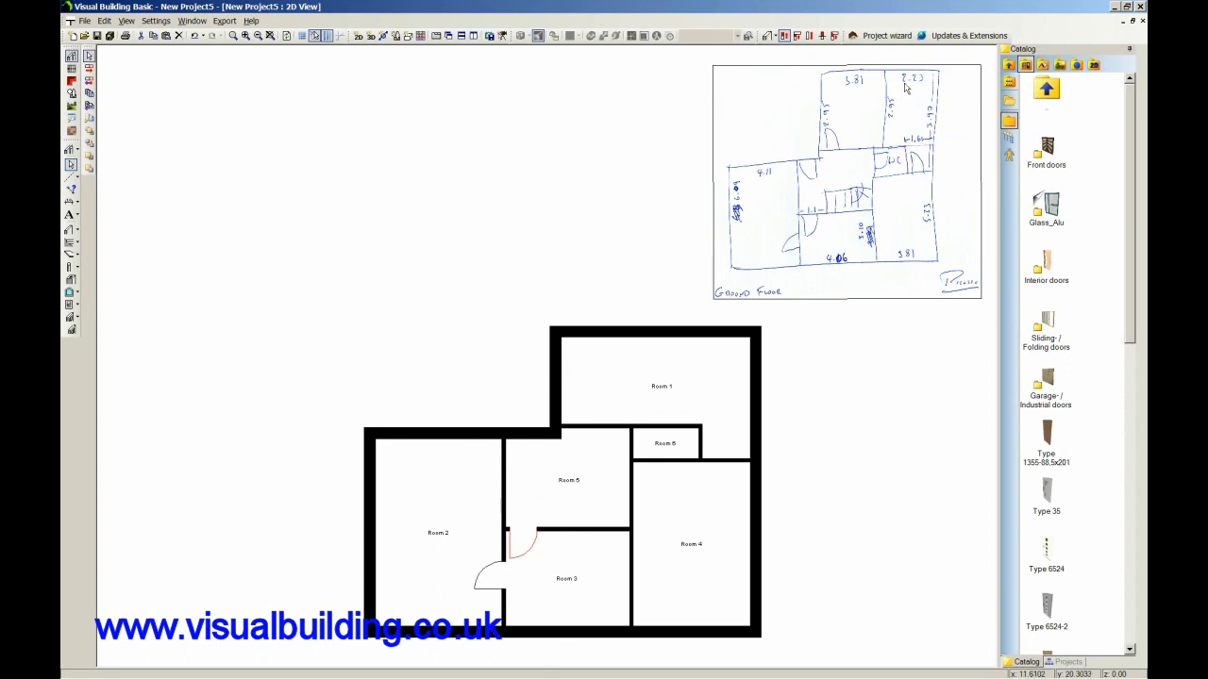
pyautogui.click(70, 177)
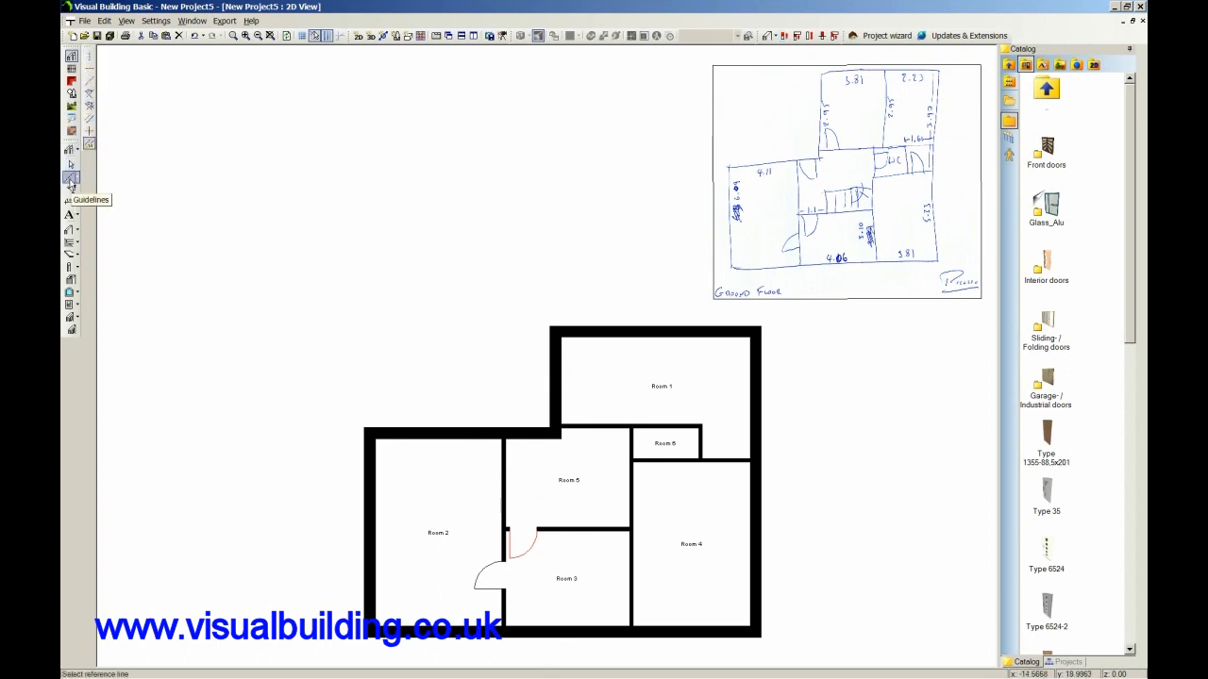
pyautogui.click(335, 35)
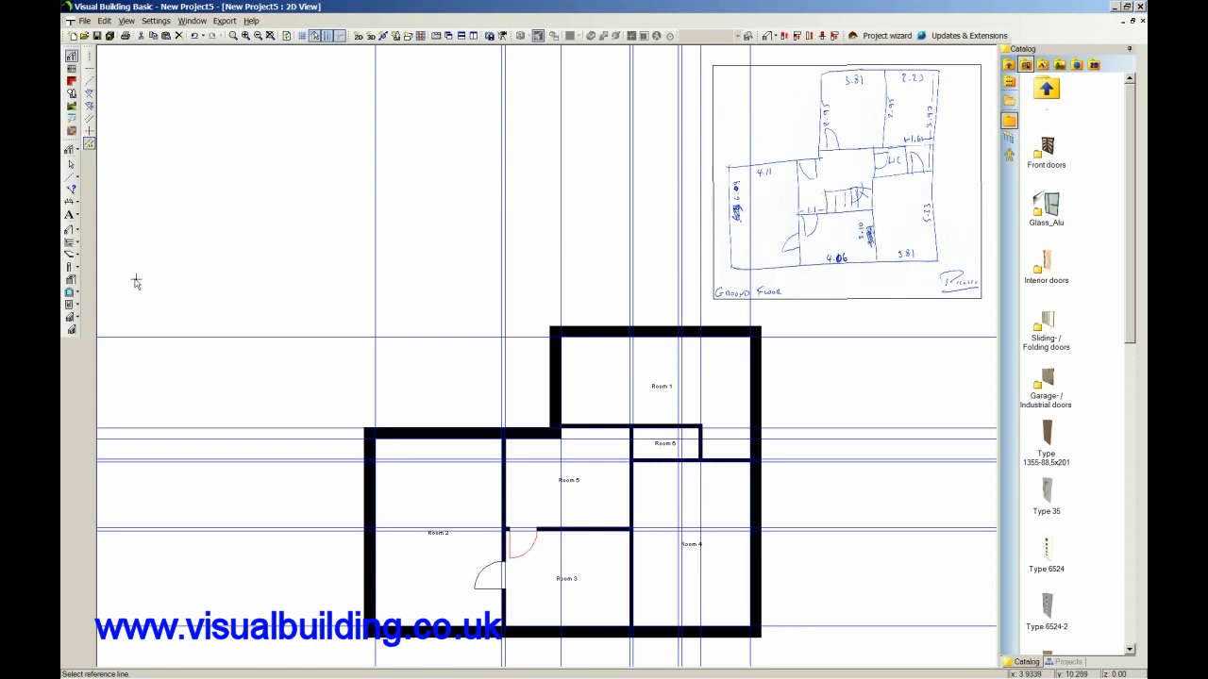
pyautogui.click(79, 231)
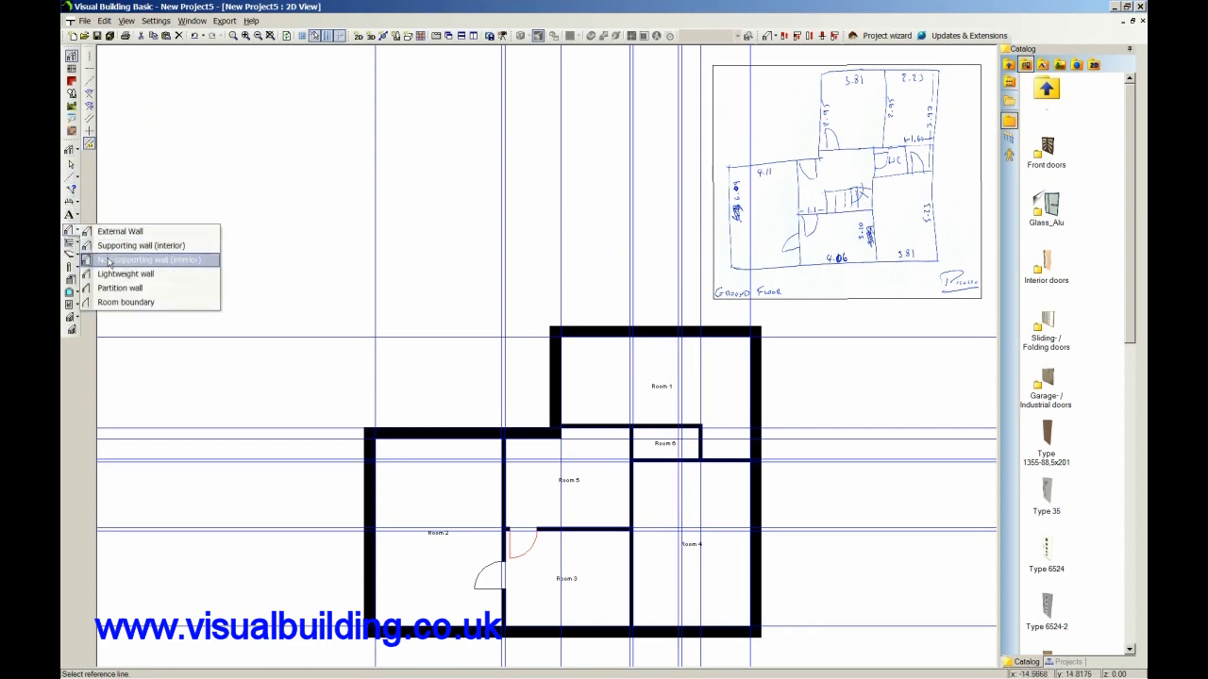
pyautogui.click(132, 256)
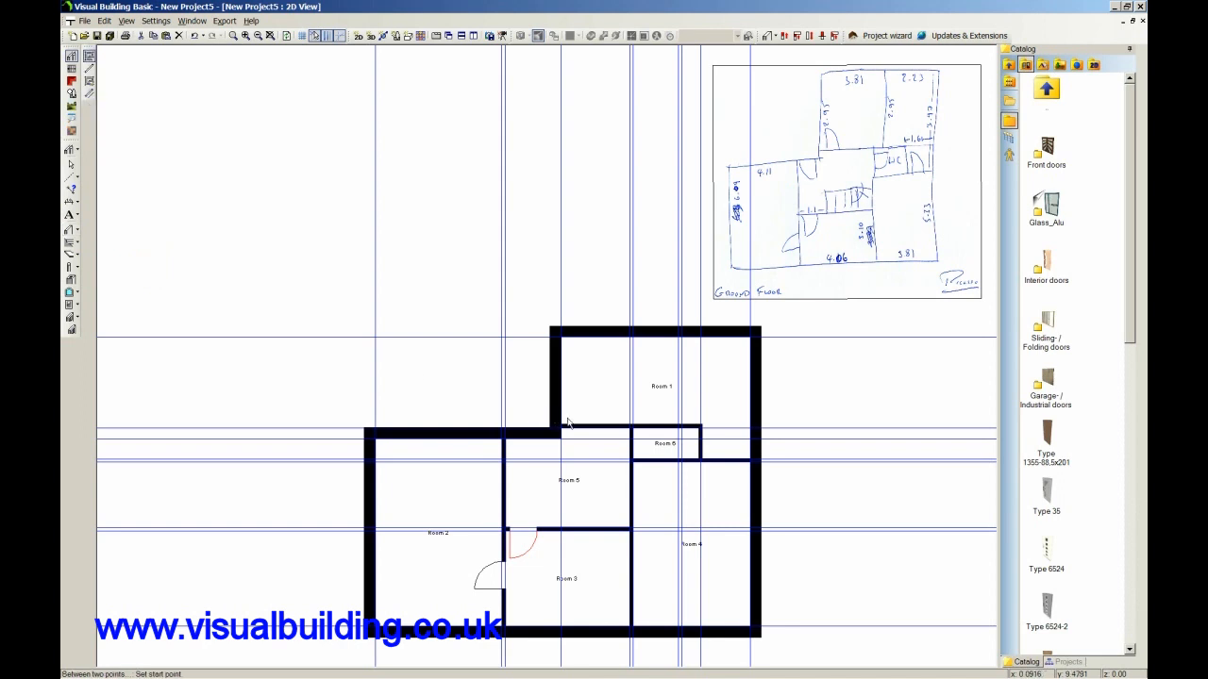
pyautogui.click(678, 430)
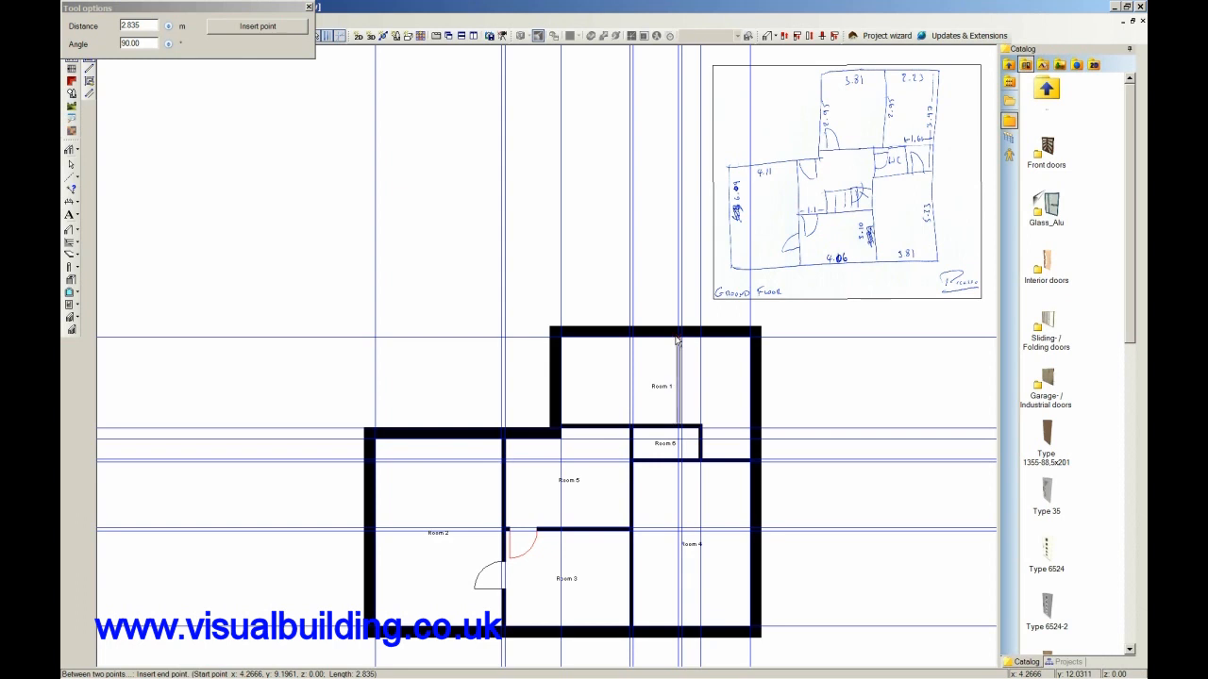
pyautogui.click(678, 338)
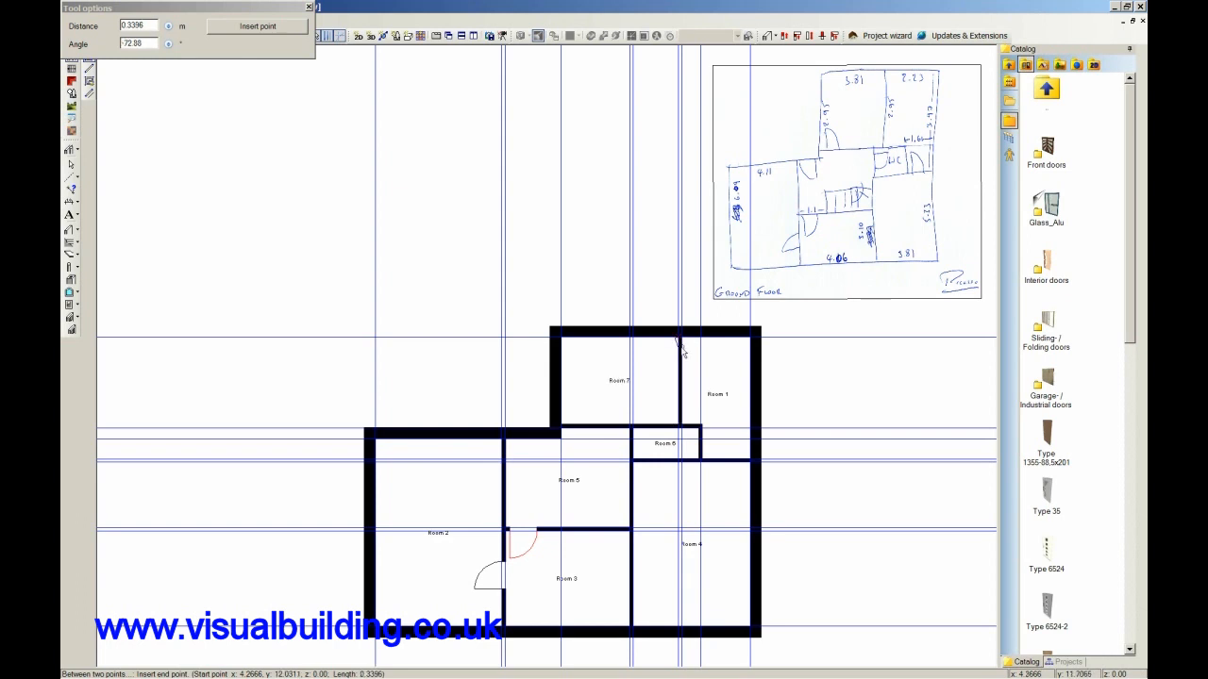
pyautogui.press('Escape')
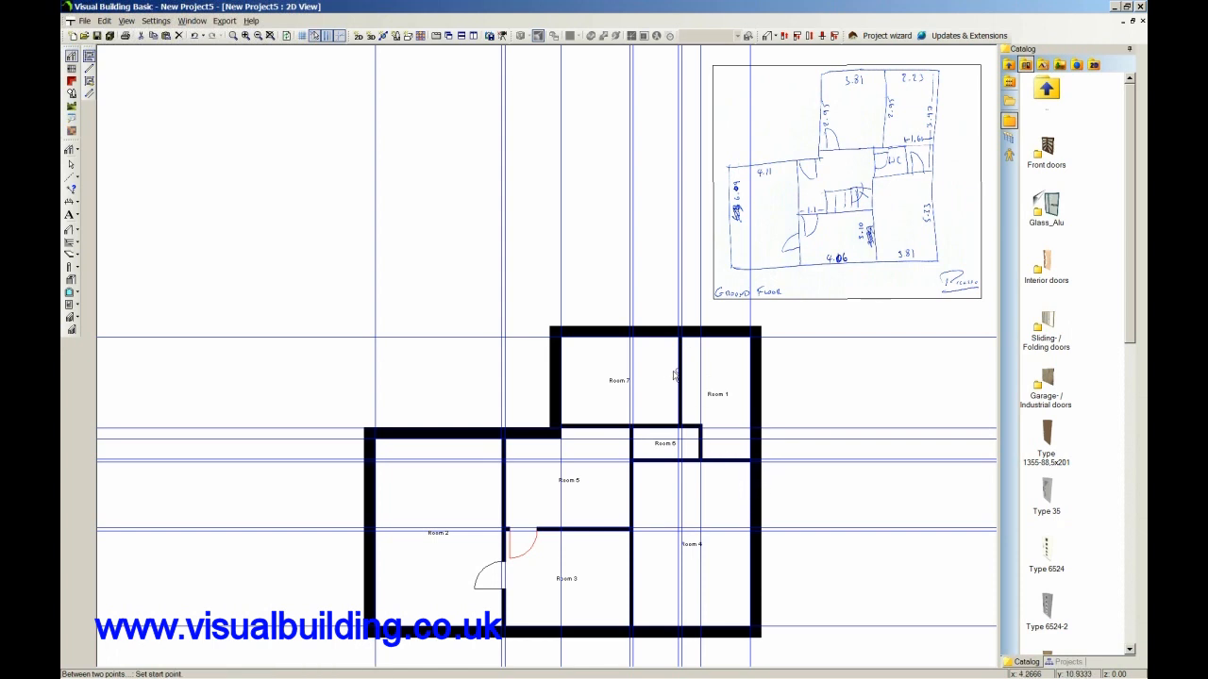
# Check Room 1's width with a temporary dimension from the right external wall to the new dividing wall, and undo the dimension.
pyautogui.scroll(-1, 647, 401)
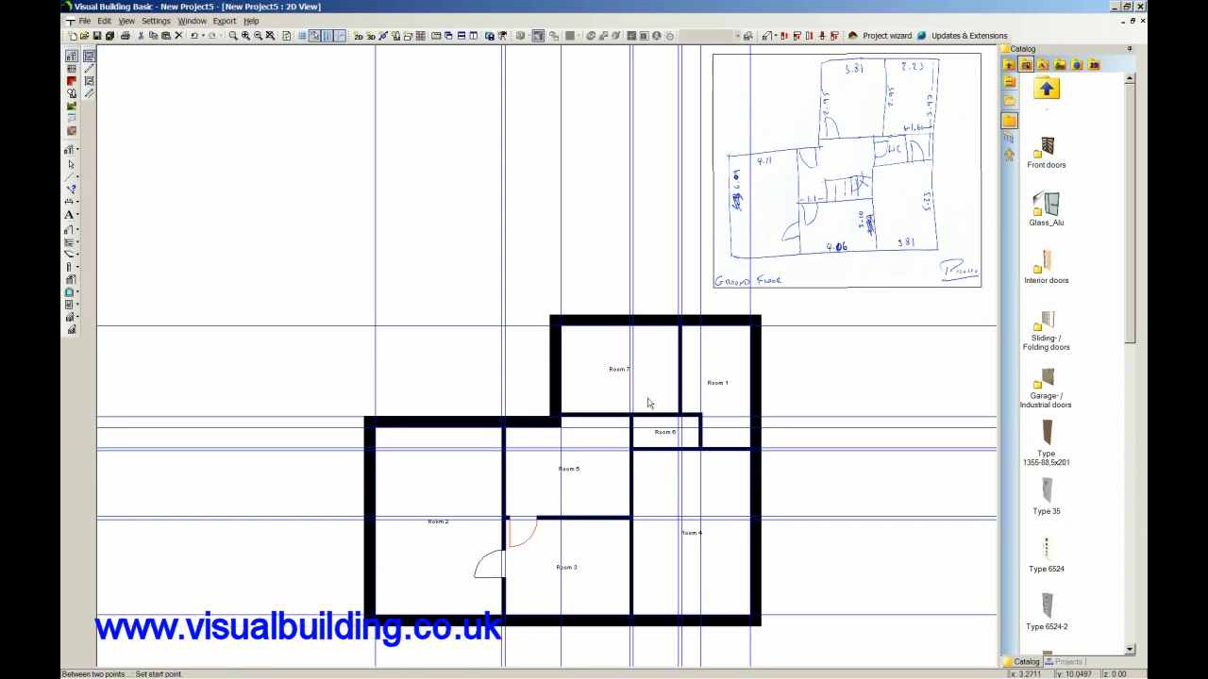
pyautogui.click(70, 201)
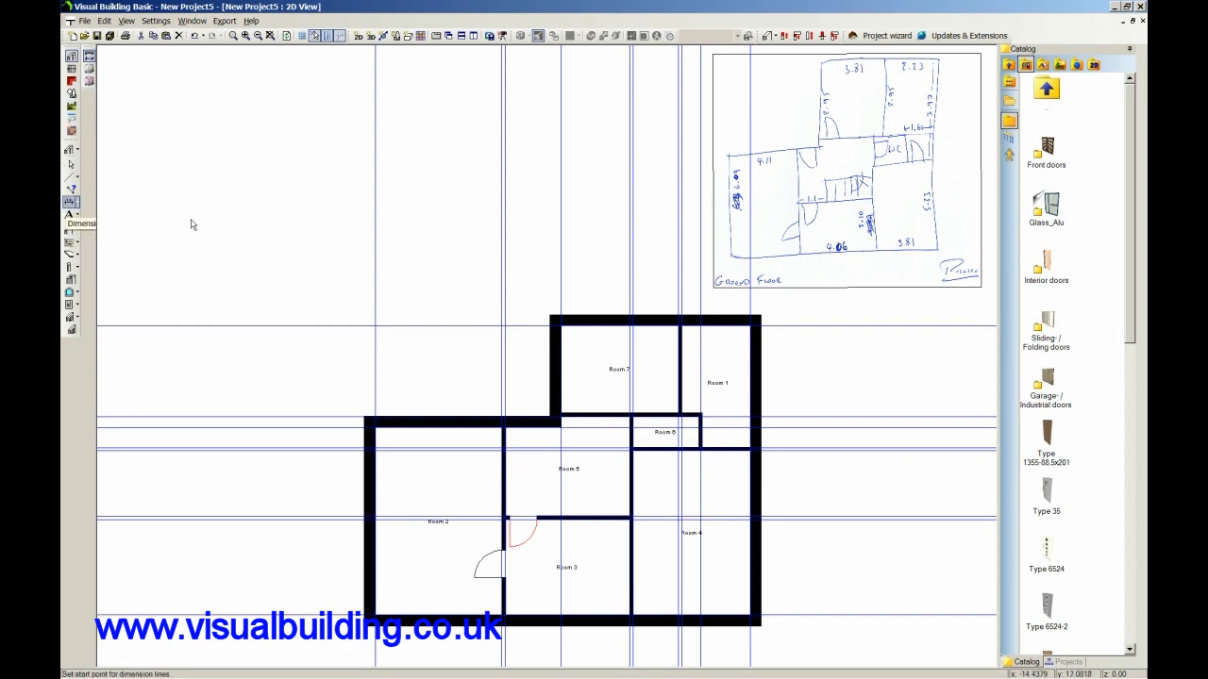
pyautogui.click(751, 331)
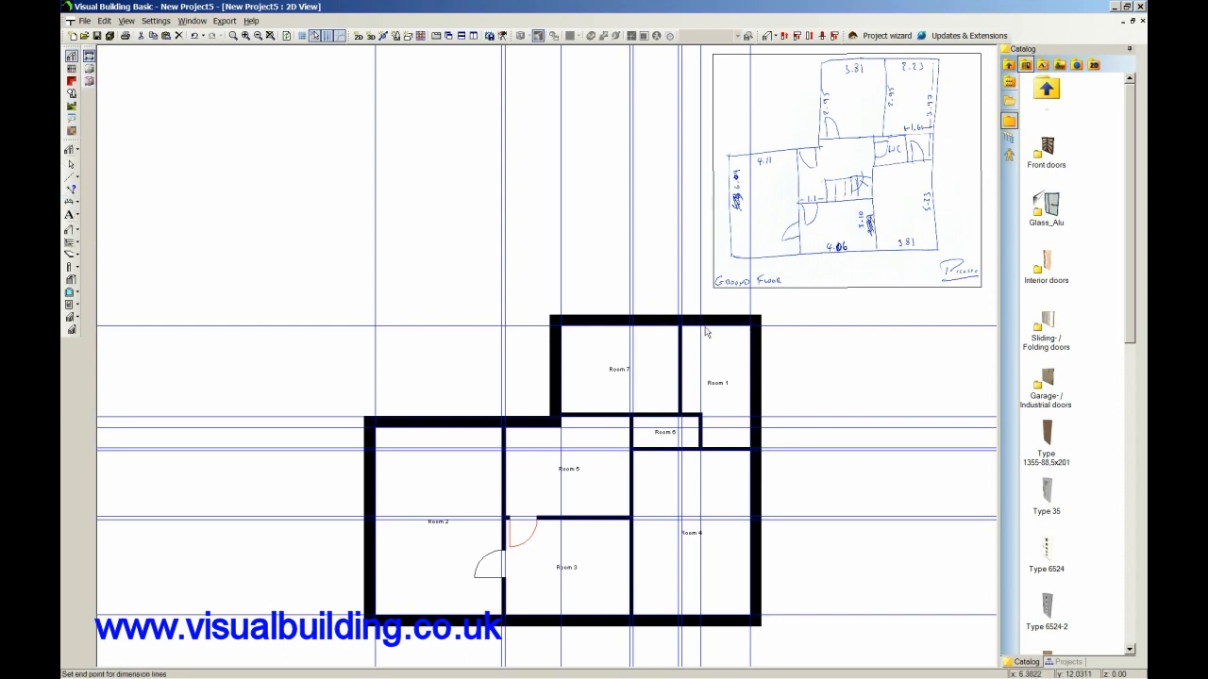
pyautogui.click(681, 331)
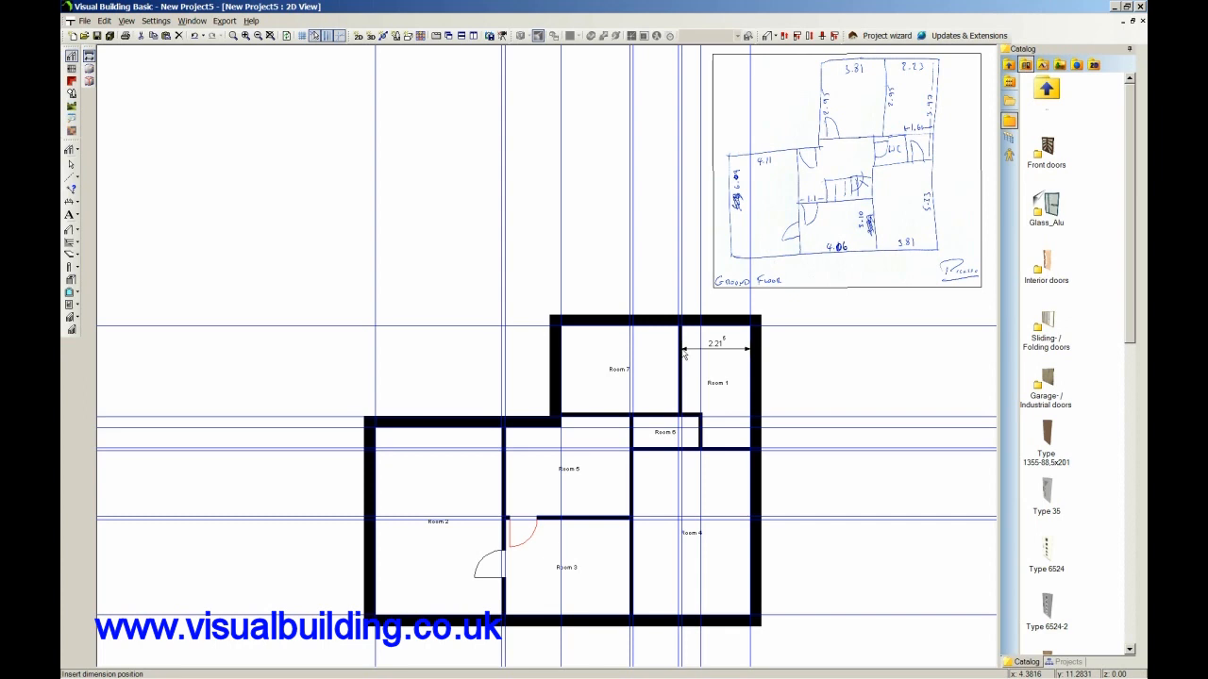
pyautogui.click(685, 354)
pyautogui.hotkey('ctrl', 'z')
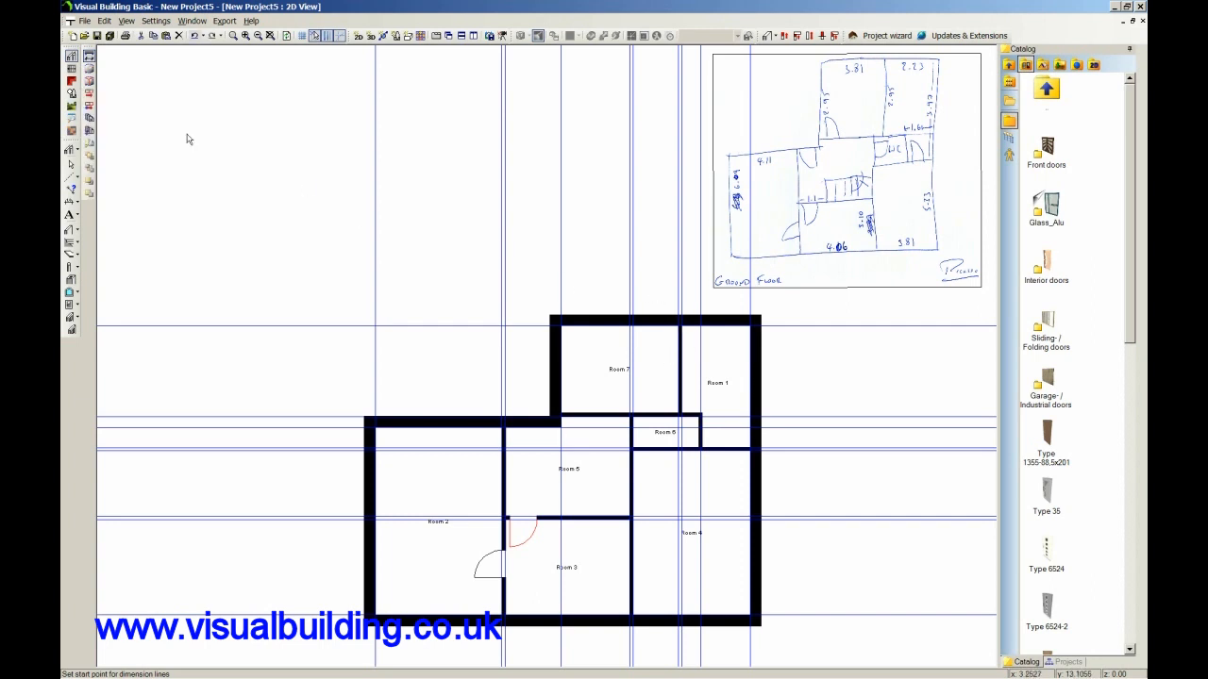
pyautogui.click(71, 165)
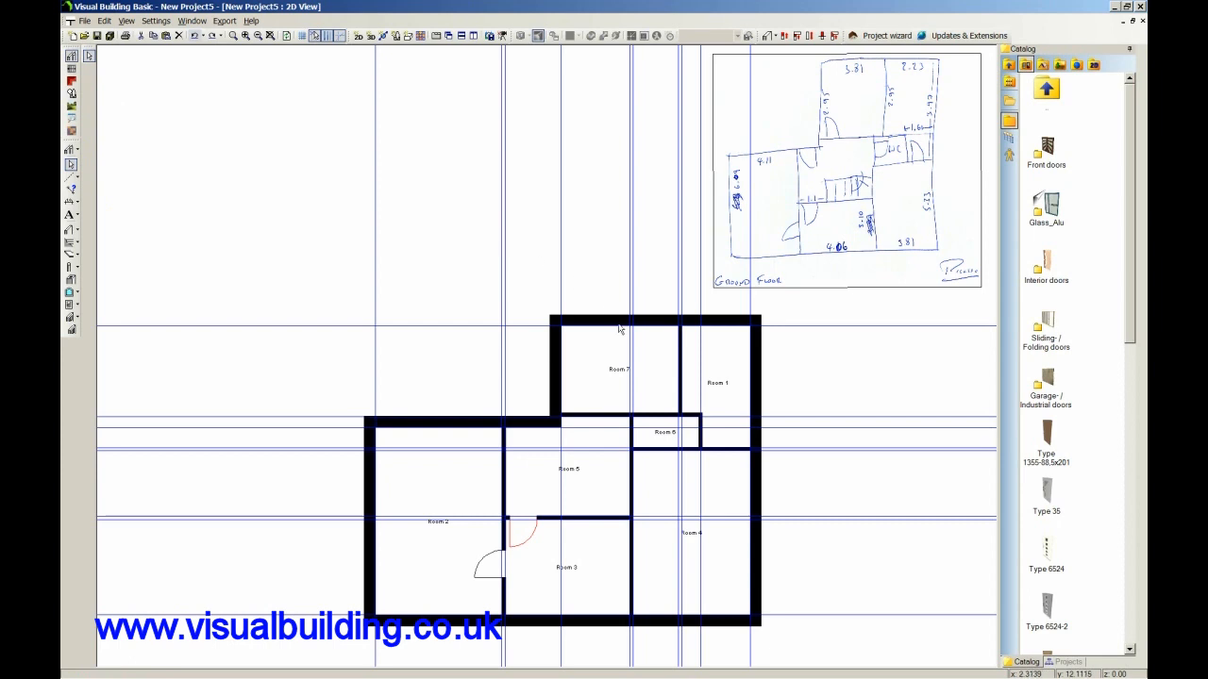
# Delete the interior wall dividing Rooms 7 and 1.
pyautogui.click(681, 377)
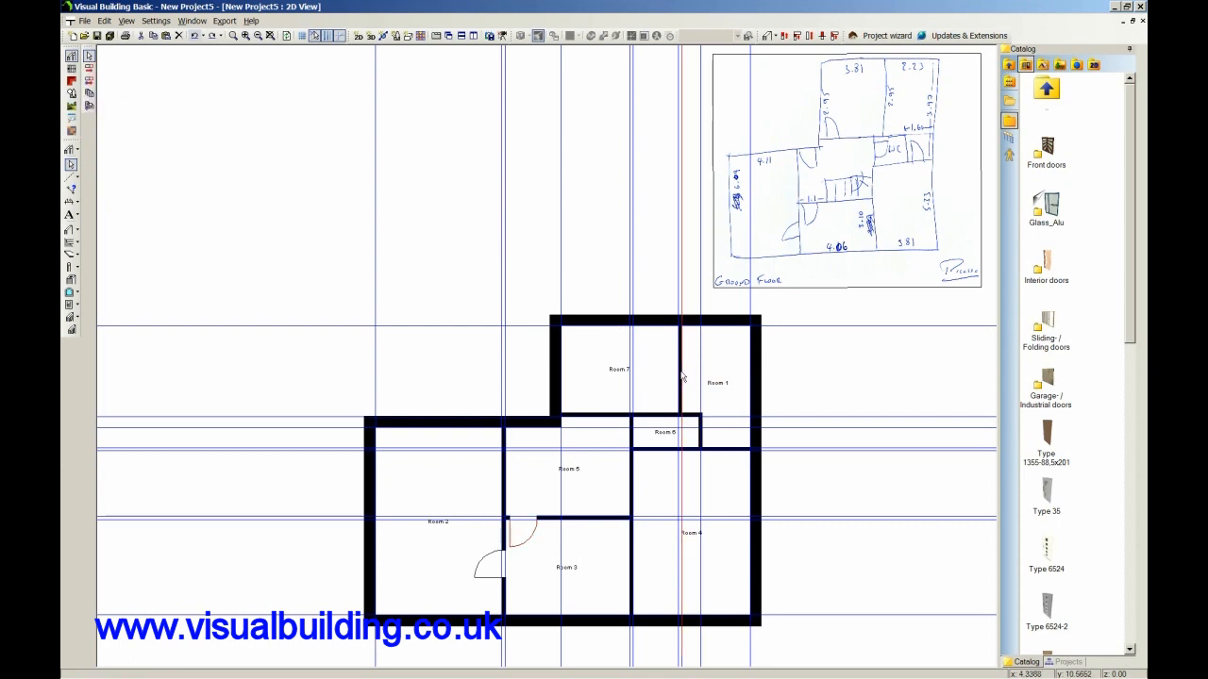
pyautogui.click(681, 377)
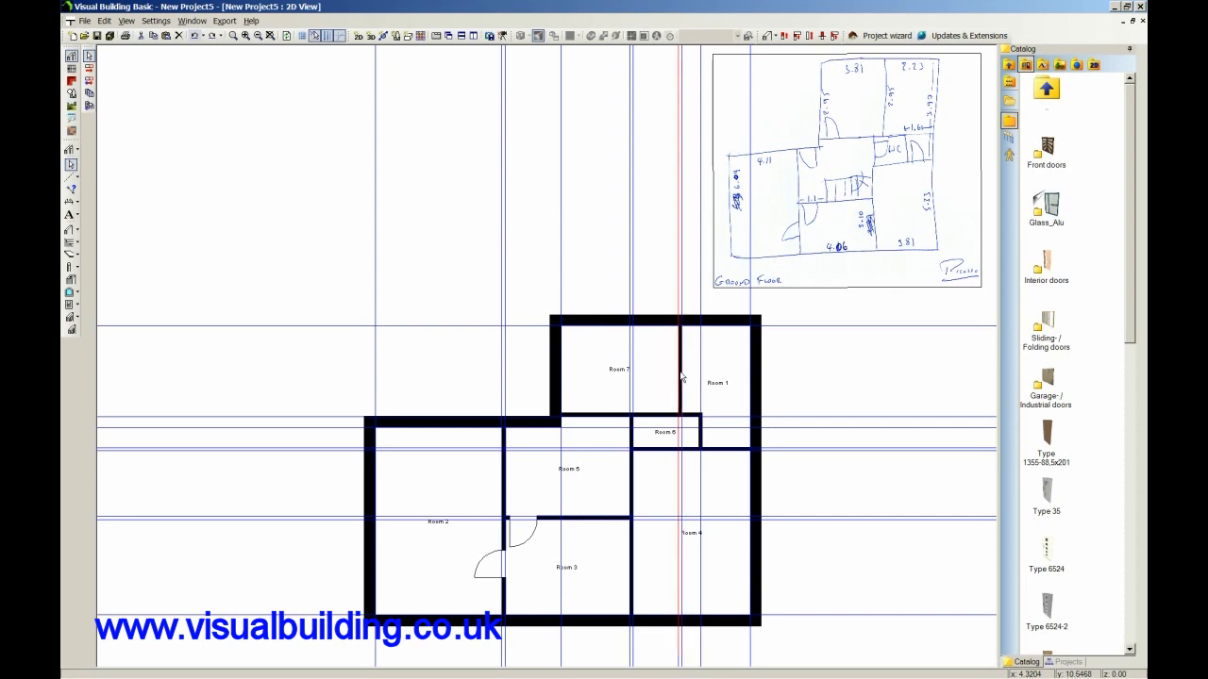
pyautogui.click(681, 377)
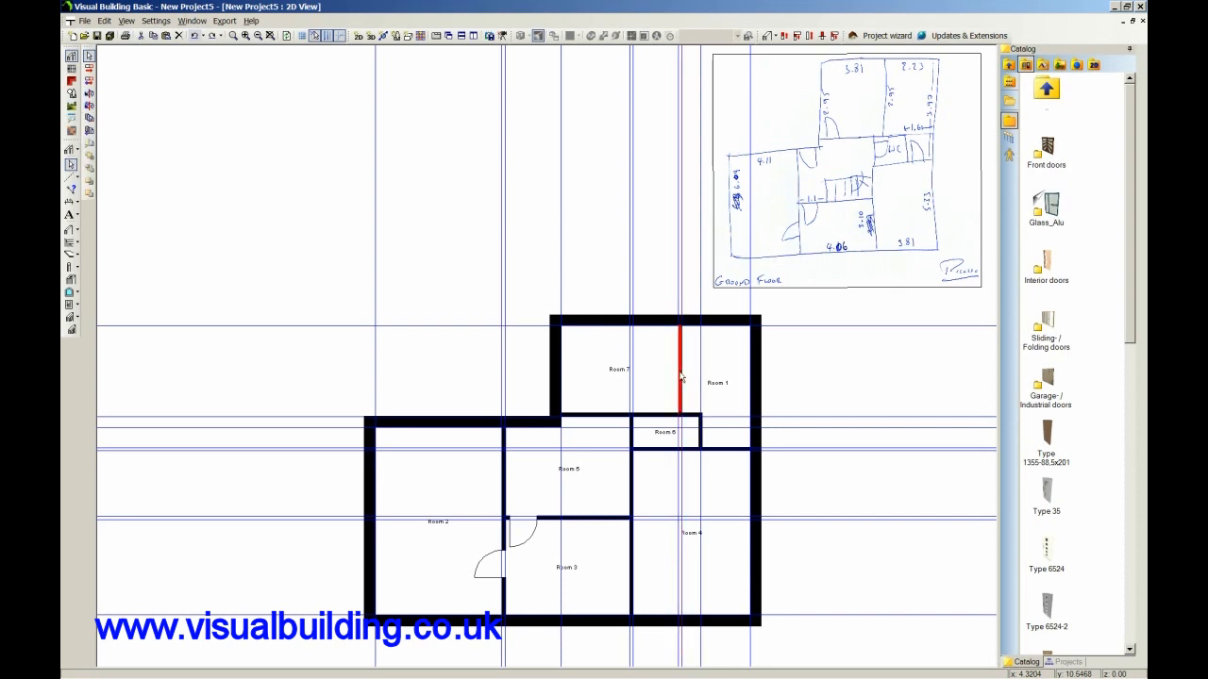
pyautogui.press('Delete')
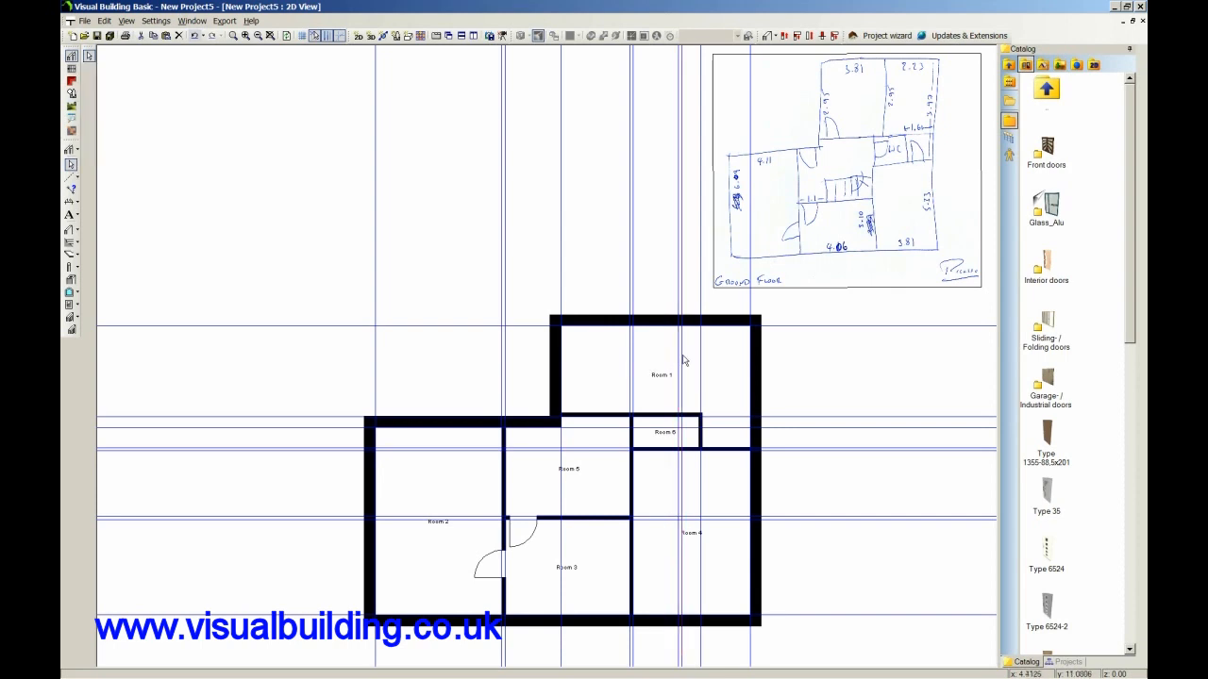
# Delete the two closely spaced vertical guidelines that mark the removed dividing wall's position in Room 1.
pyautogui.click(684, 362)
pyautogui.press('Delete')
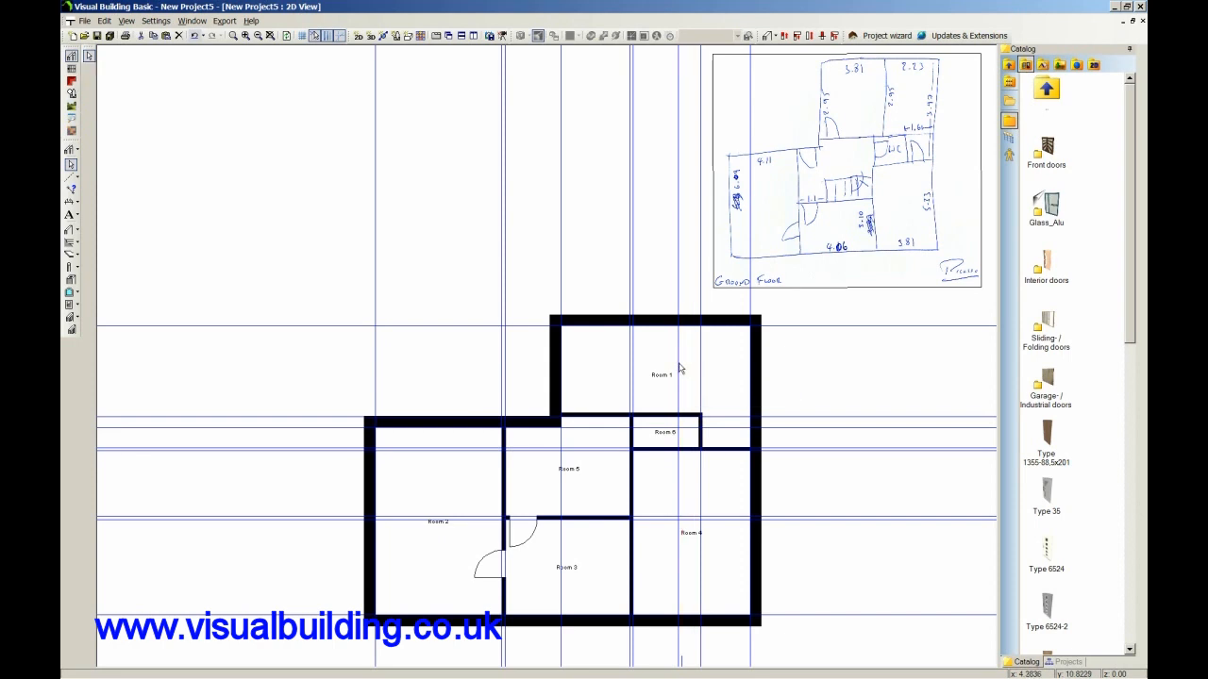
pyautogui.click(678, 363)
pyautogui.press('Delete')
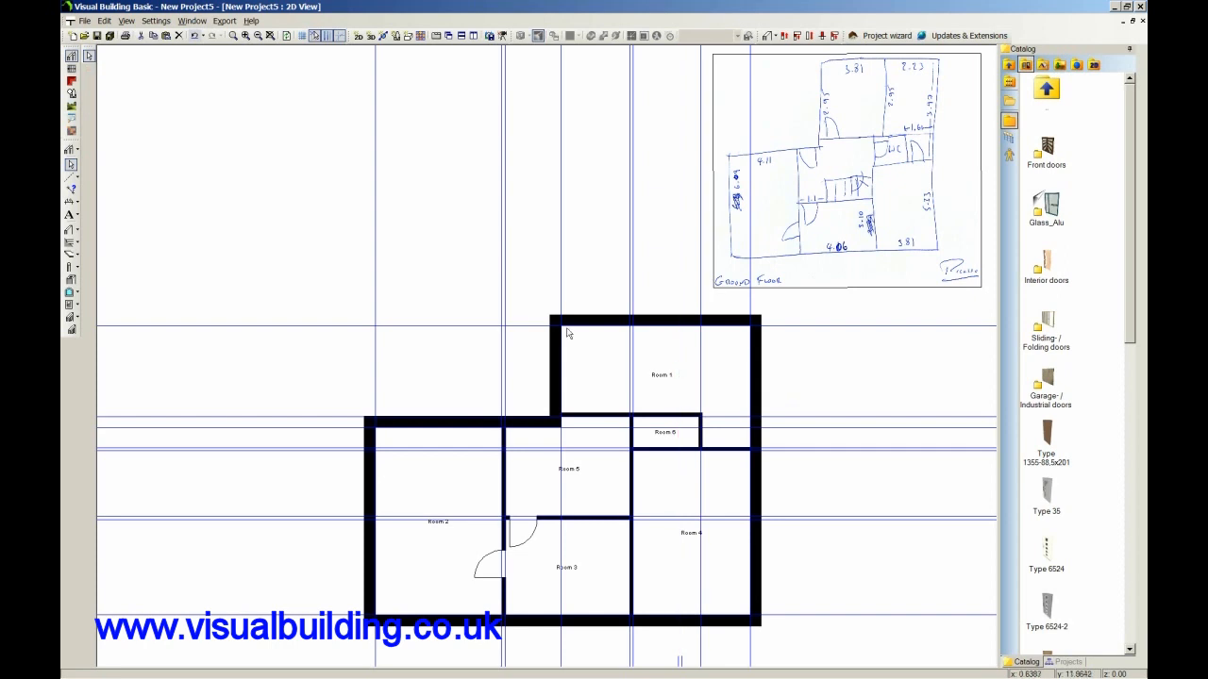
# Insert a parallel vertical guideline 2.23 m inward from the guideline along the right external wall's inner face.
pyautogui.click(73, 177)
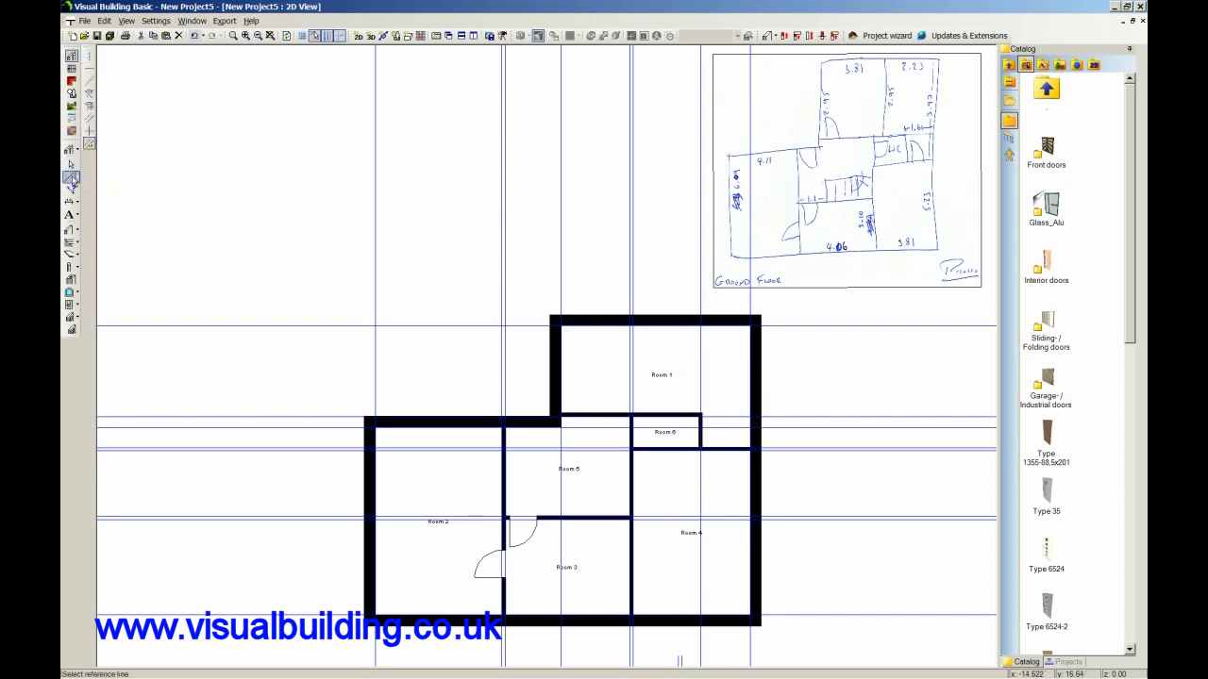
pyautogui.click(751, 382)
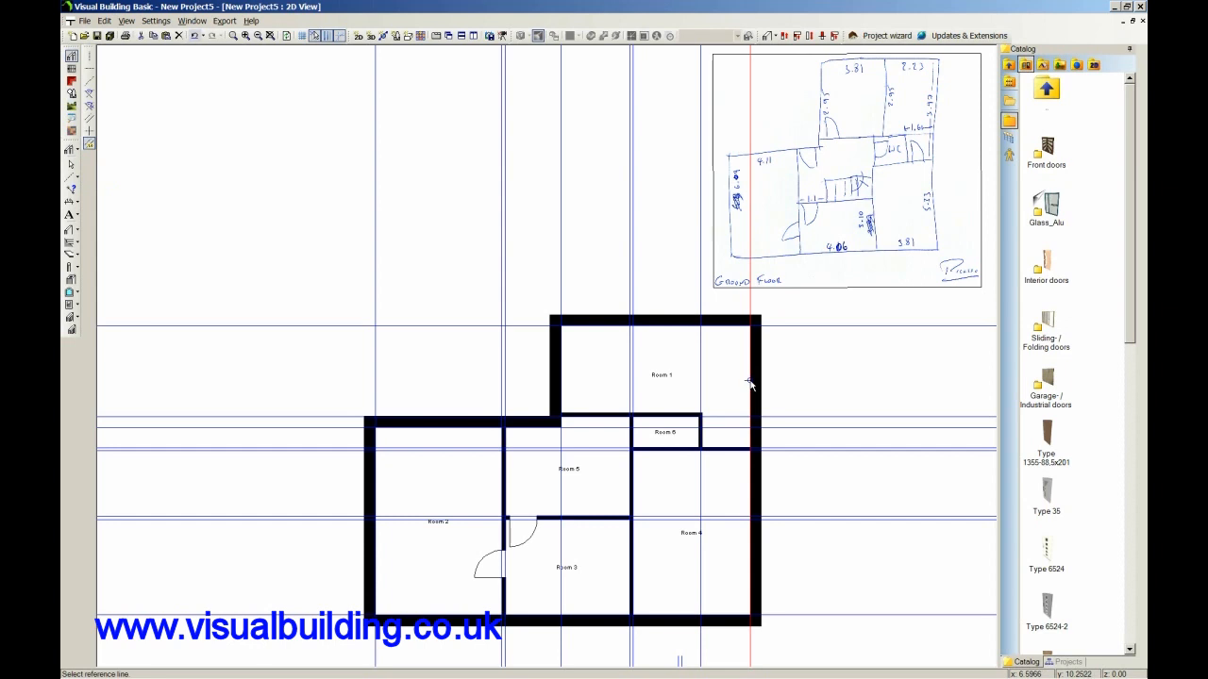
pyautogui.click(750, 382)
pyautogui.click(685, 378)
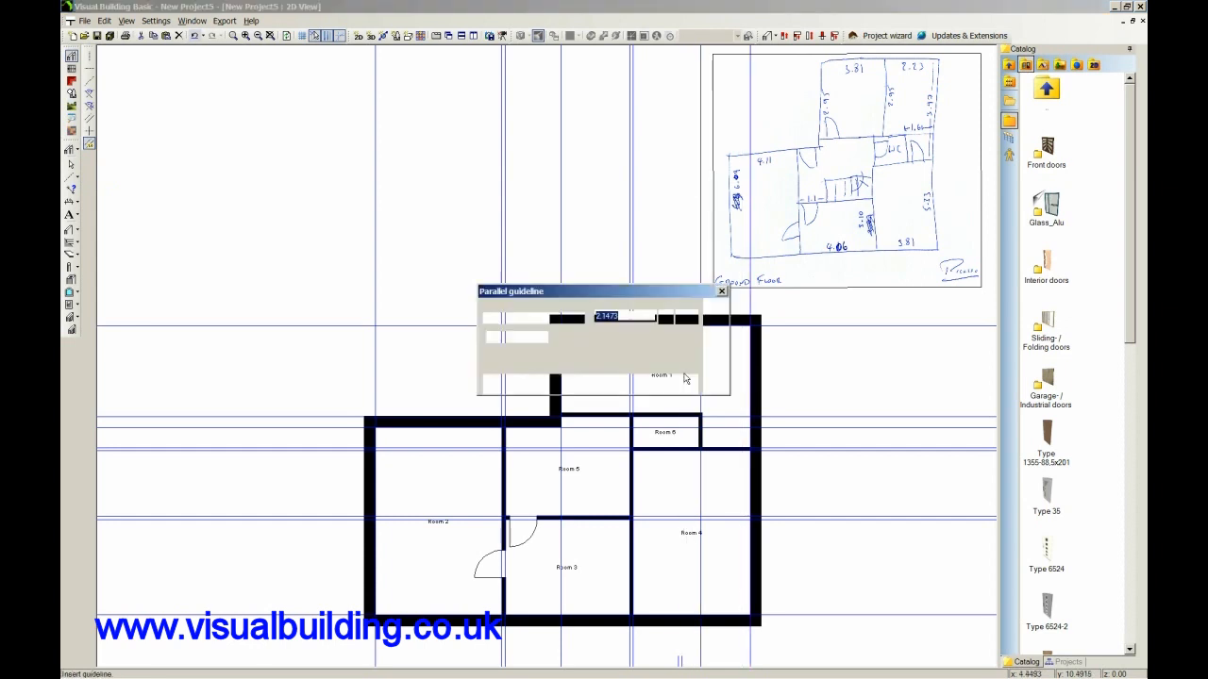
pyautogui.write('2')
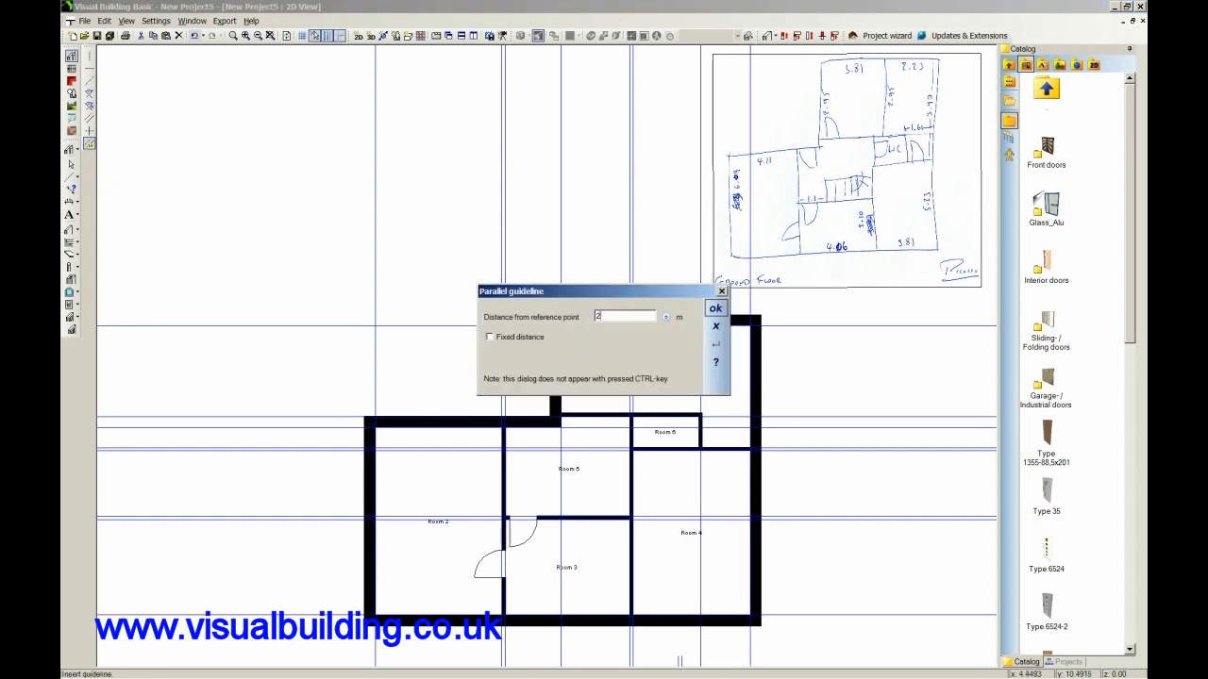
pyautogui.write('.23')
pyautogui.click(715, 308)
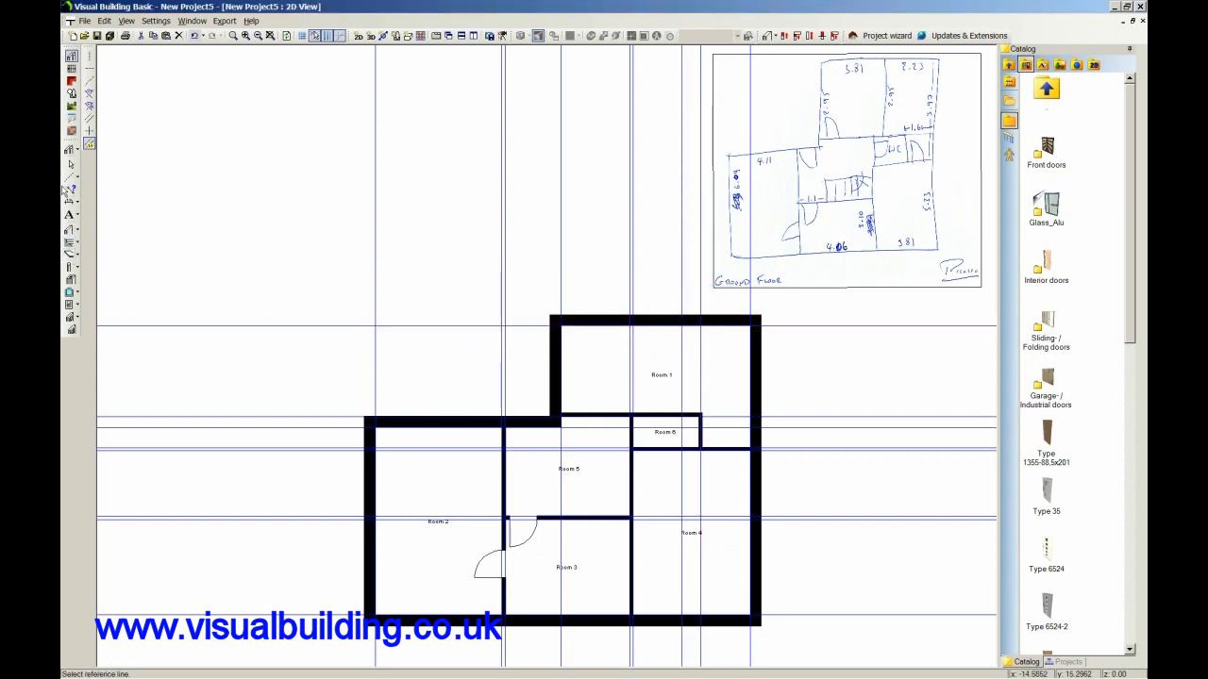
# Draw a 2.8925 m interior wall along the new guideline, from Room 6's upper wall to the top external wall.
pyautogui.click(70, 230)
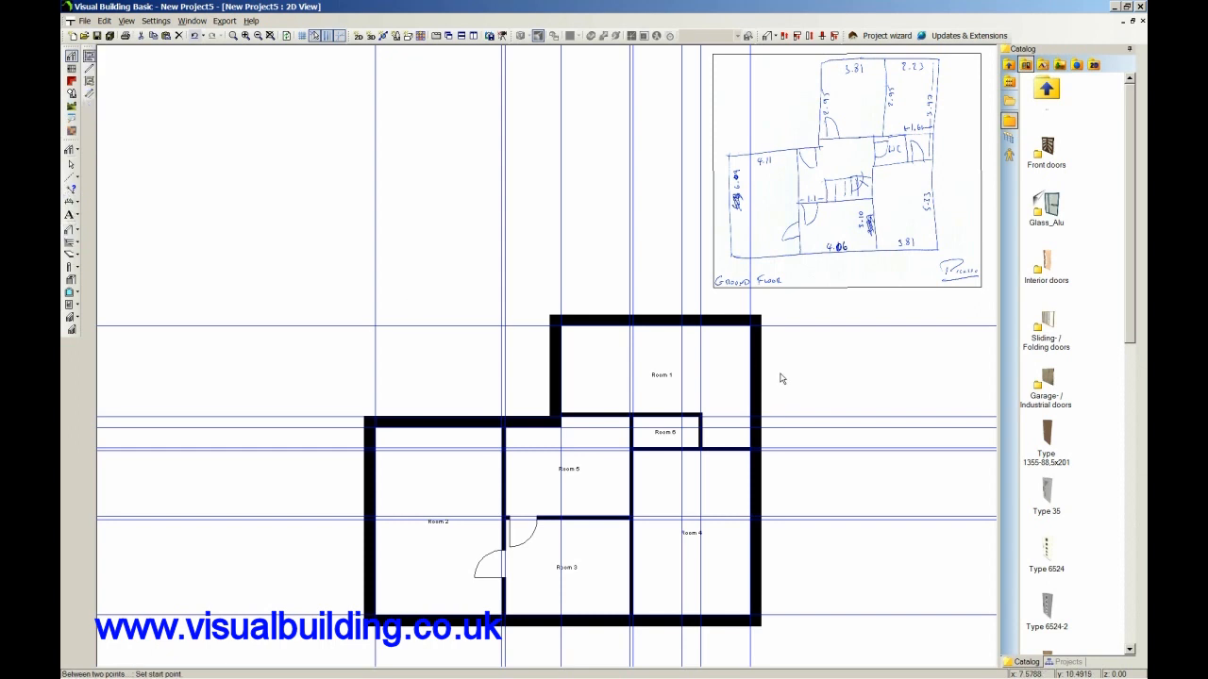
pyautogui.click(682, 418)
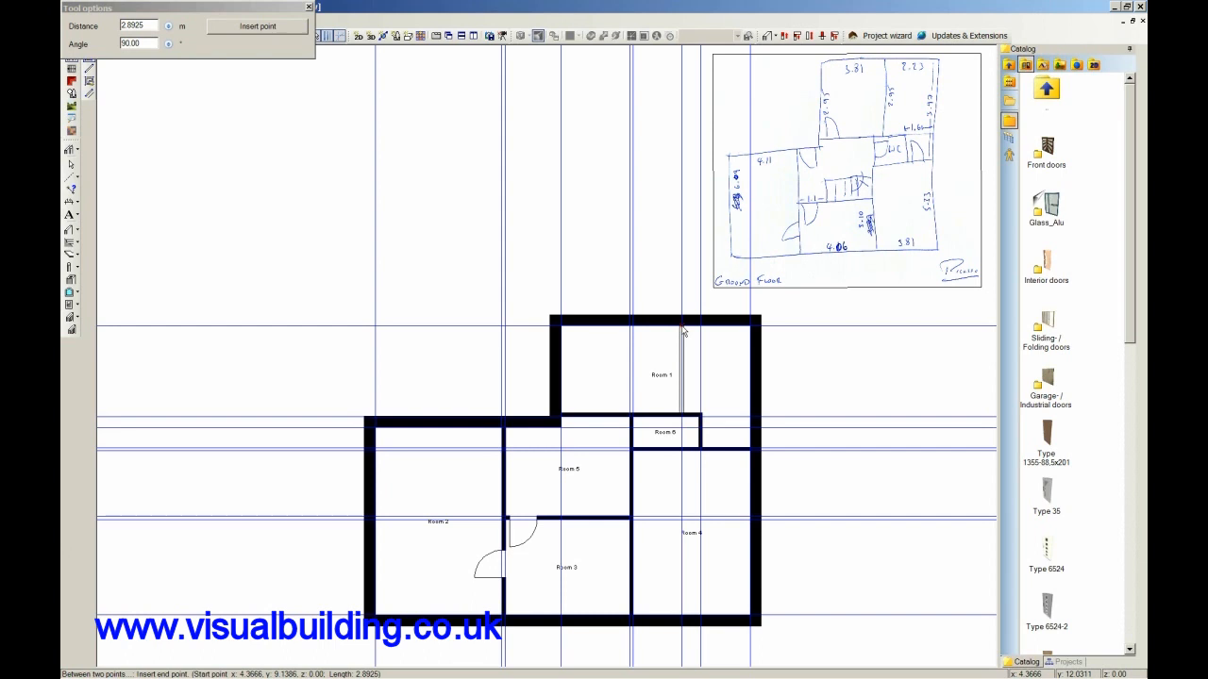
pyautogui.click(684, 333)
pyautogui.press('Escape')
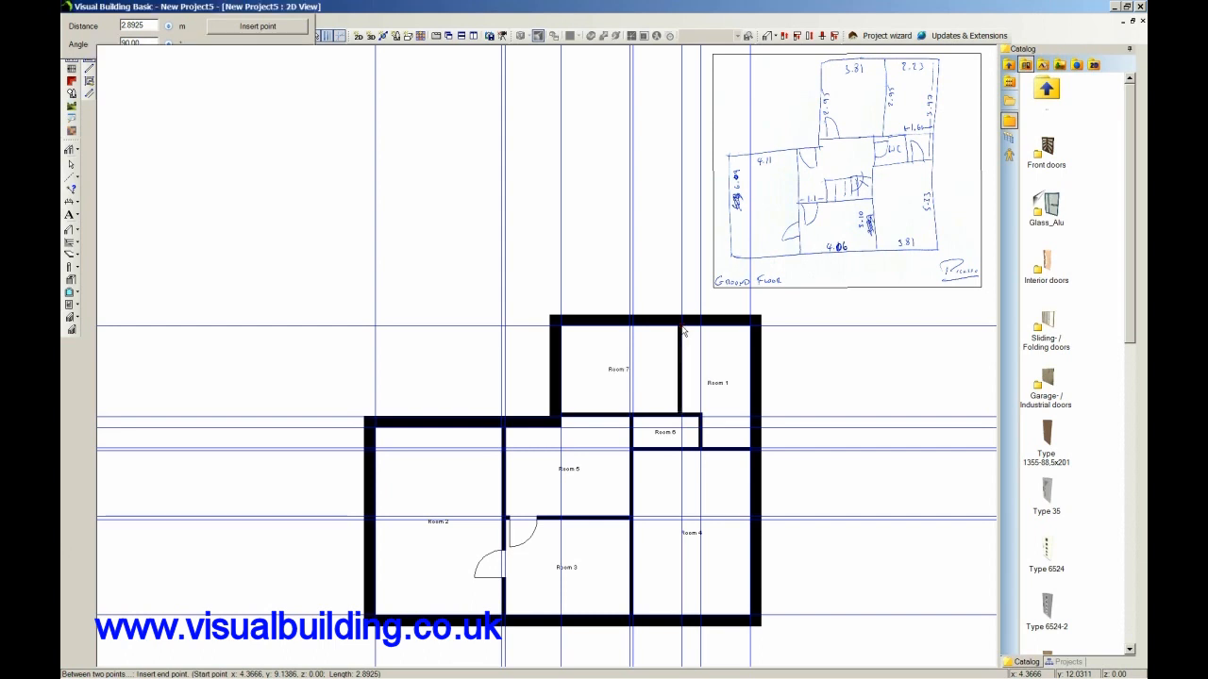
# Measure between the right external wall and the redrawn dividing wall with a temporary dimension, and undo the dimension.
pyautogui.click(72, 189)
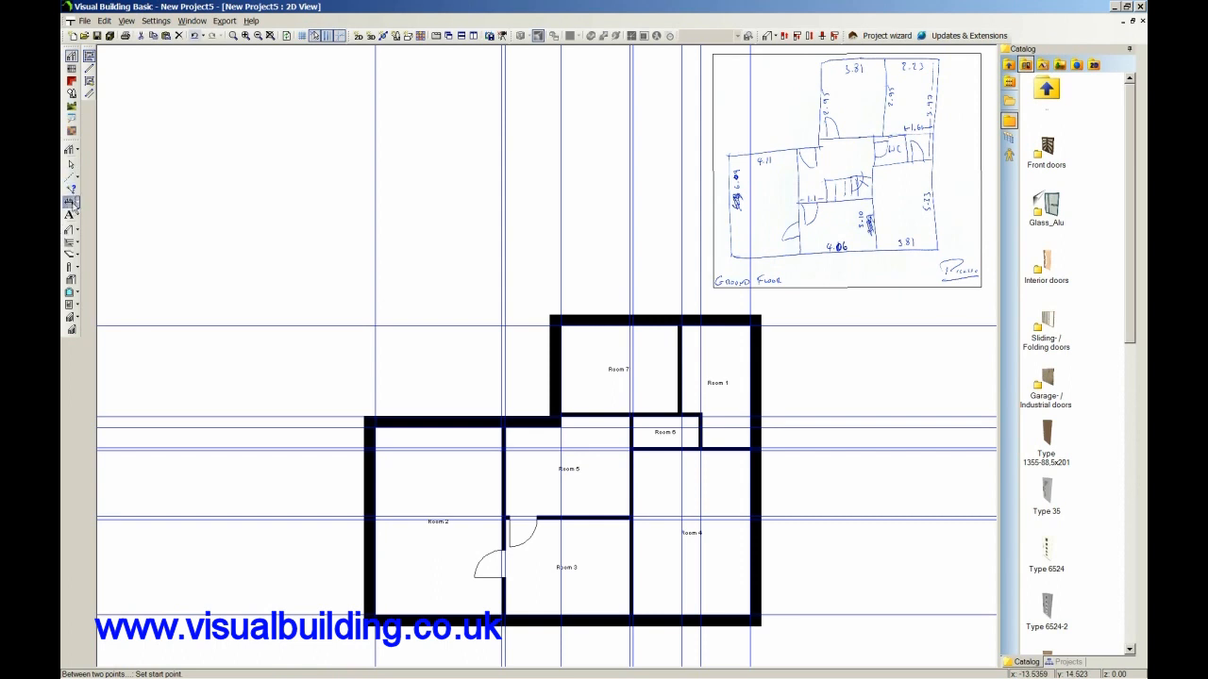
pyautogui.click(750, 332)
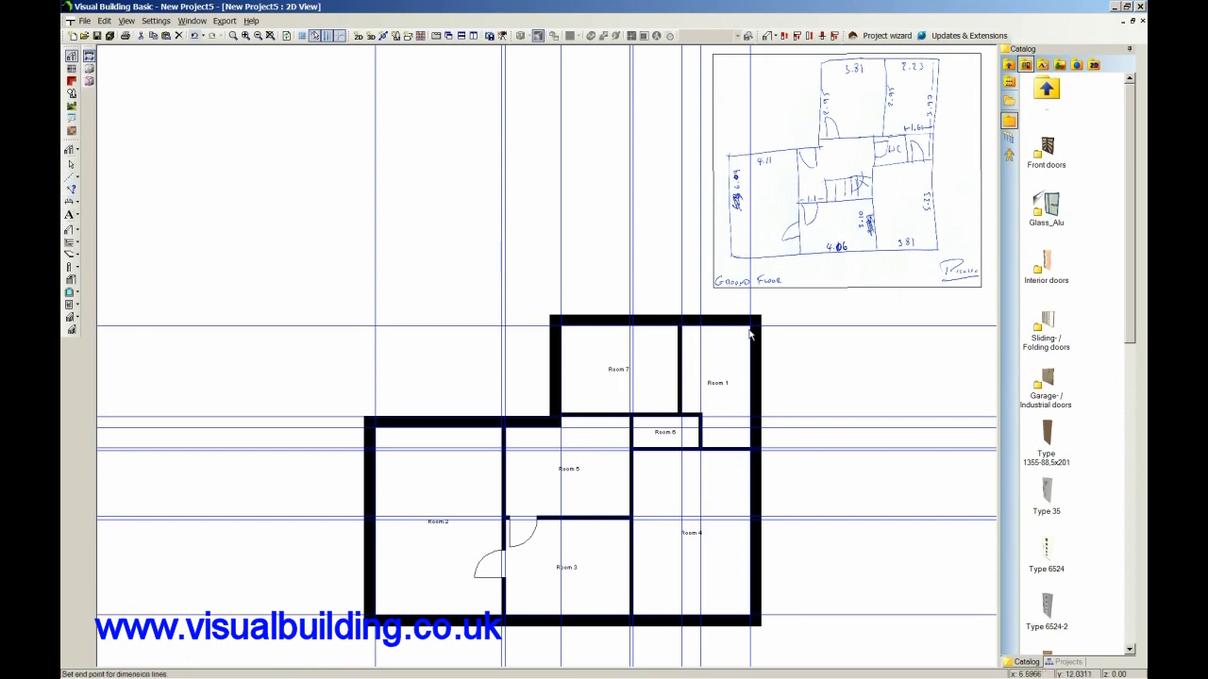
pyautogui.click(682, 332)
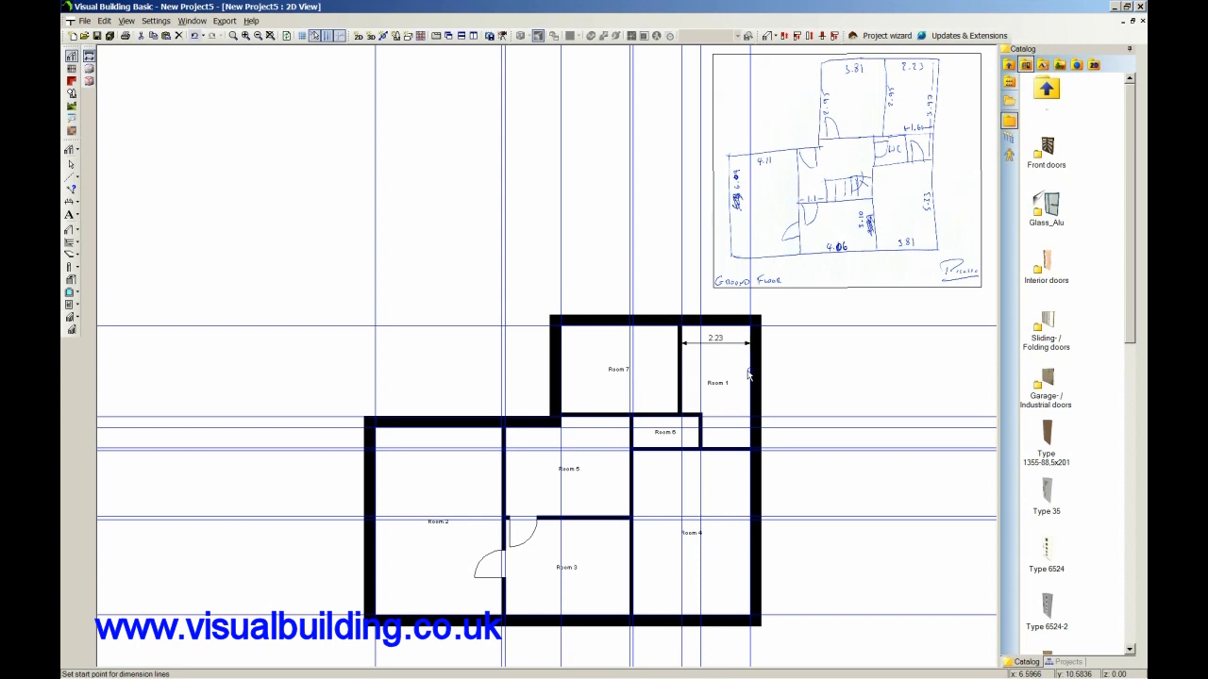
pyautogui.hotkey('ctrl', 'z')
# Hide the guidelines and insert Type 1355-88,5x201 doors between Rooms 1 and 4, Rooms 5 and 6, and Rooms 5 and 7.
pyautogui.click(338, 36)
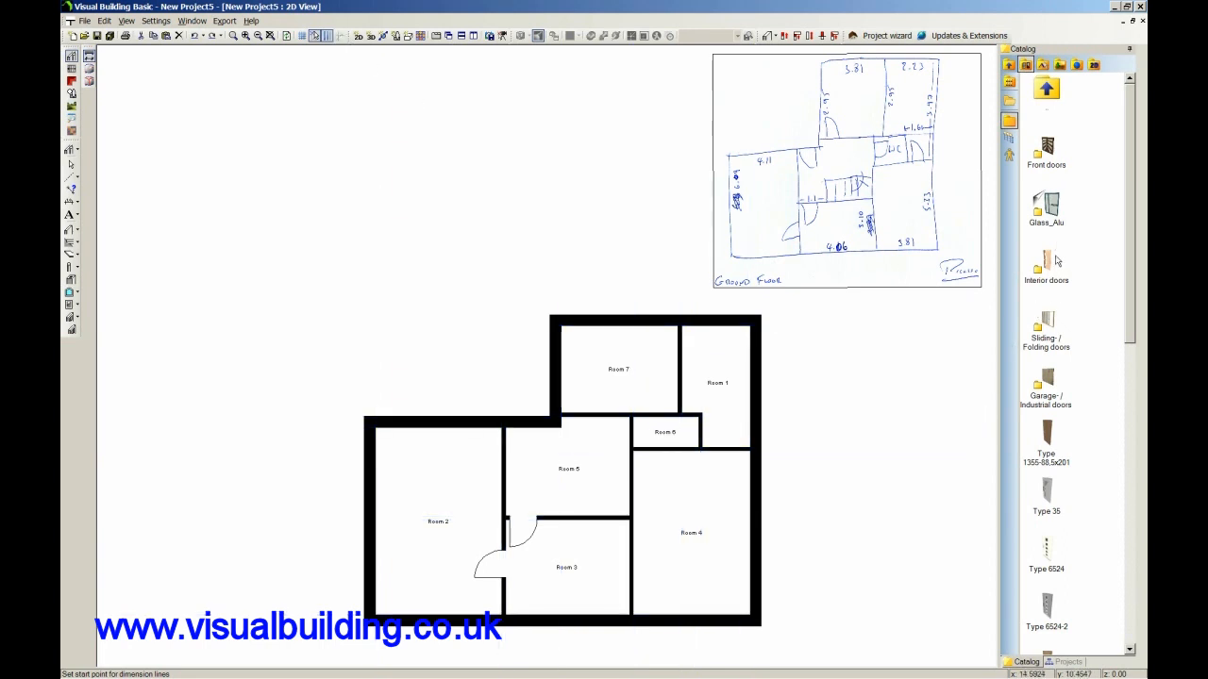
pyautogui.click(1049, 437)
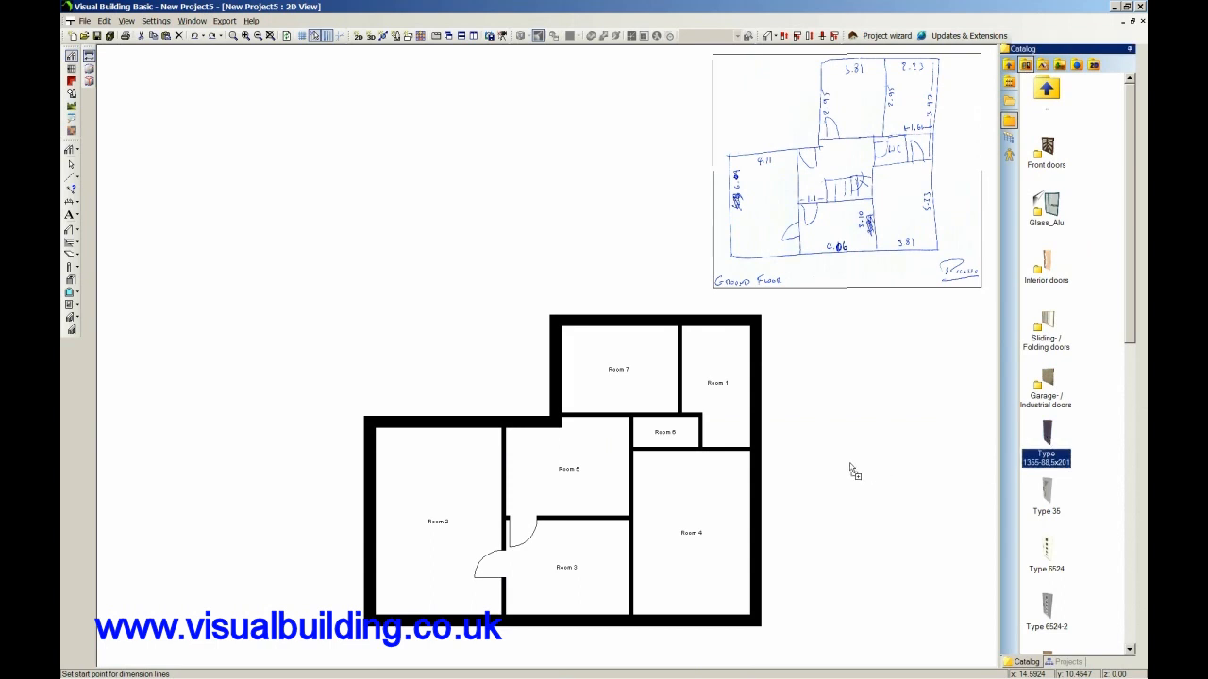
pyautogui.click(728, 449)
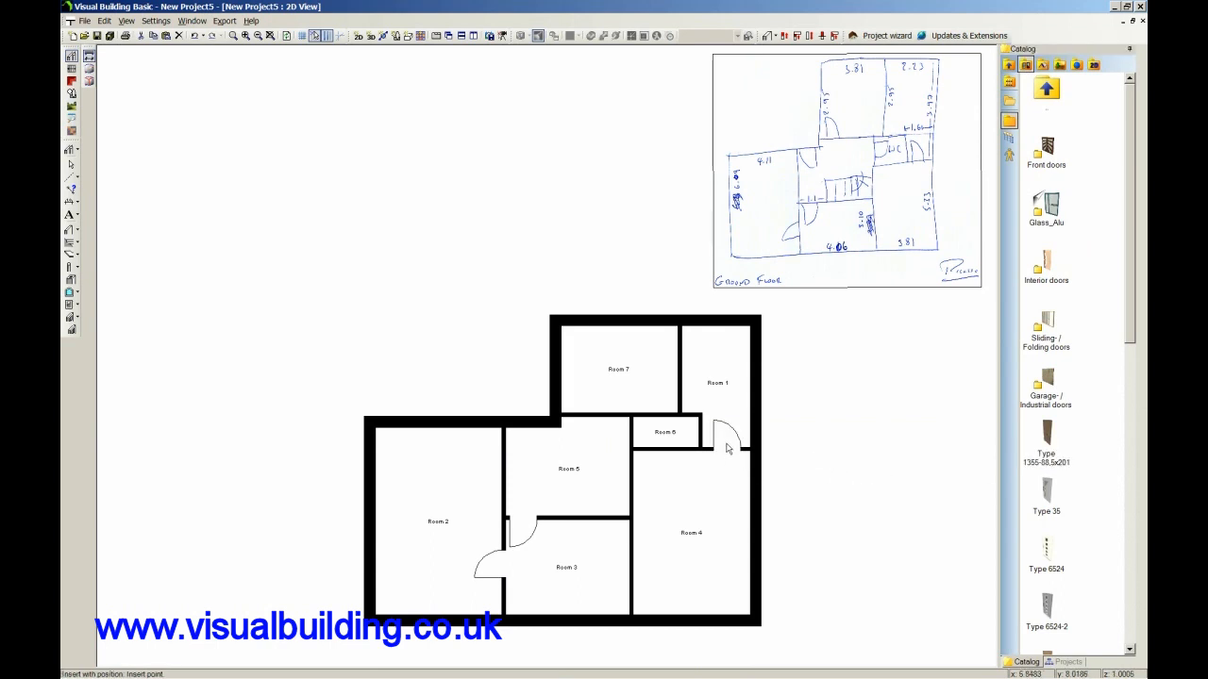
pyautogui.click(633, 432)
pyautogui.click(581, 415)
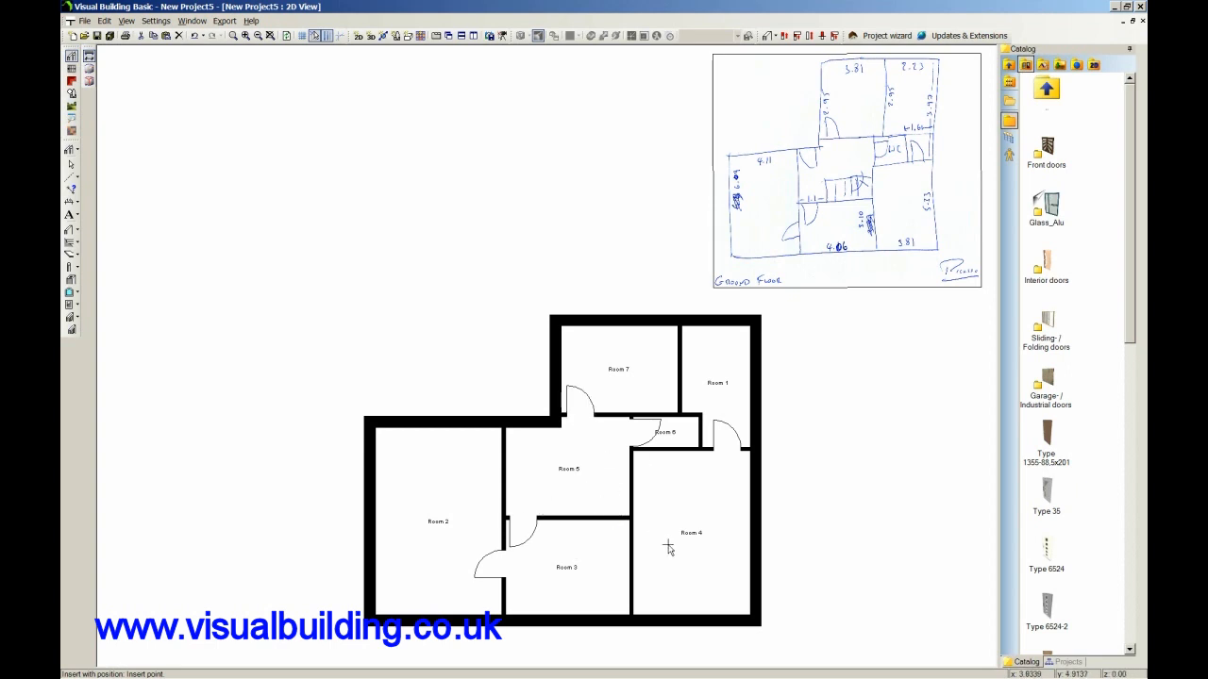
# Insert a 101x101 catalog window in the top external wall of Room 7 and another in that of Room 1.
pyautogui.scroll(-1, 684, 538)
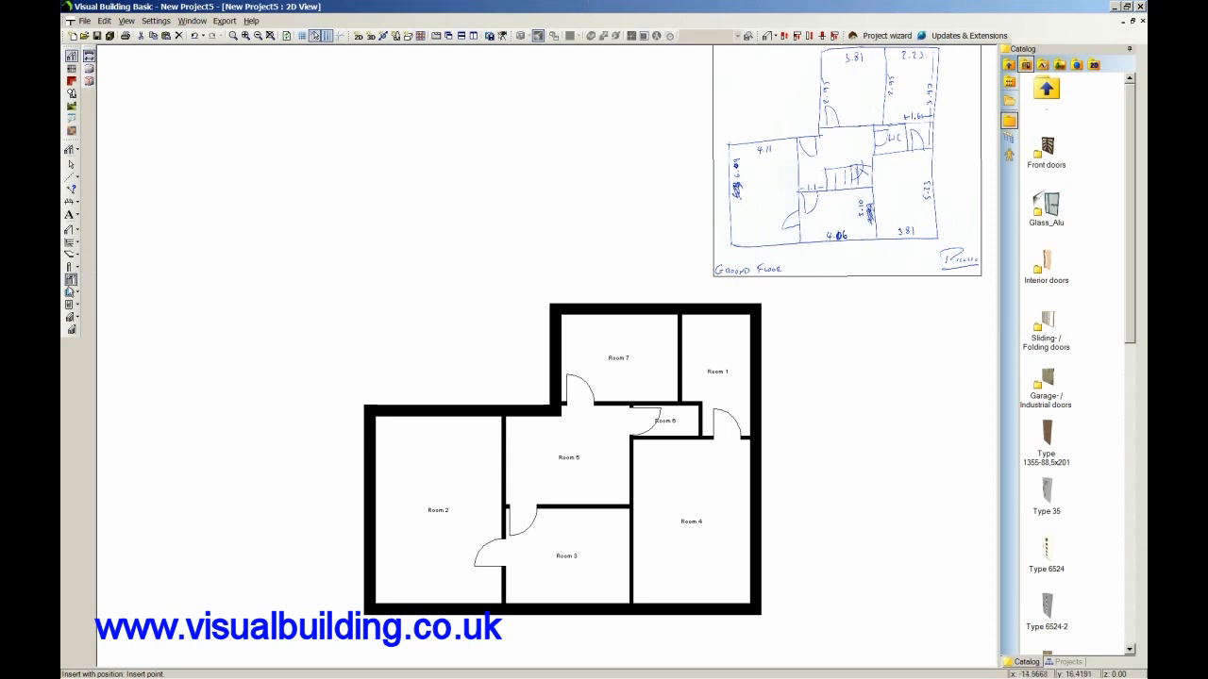
pyautogui.click(1009, 64)
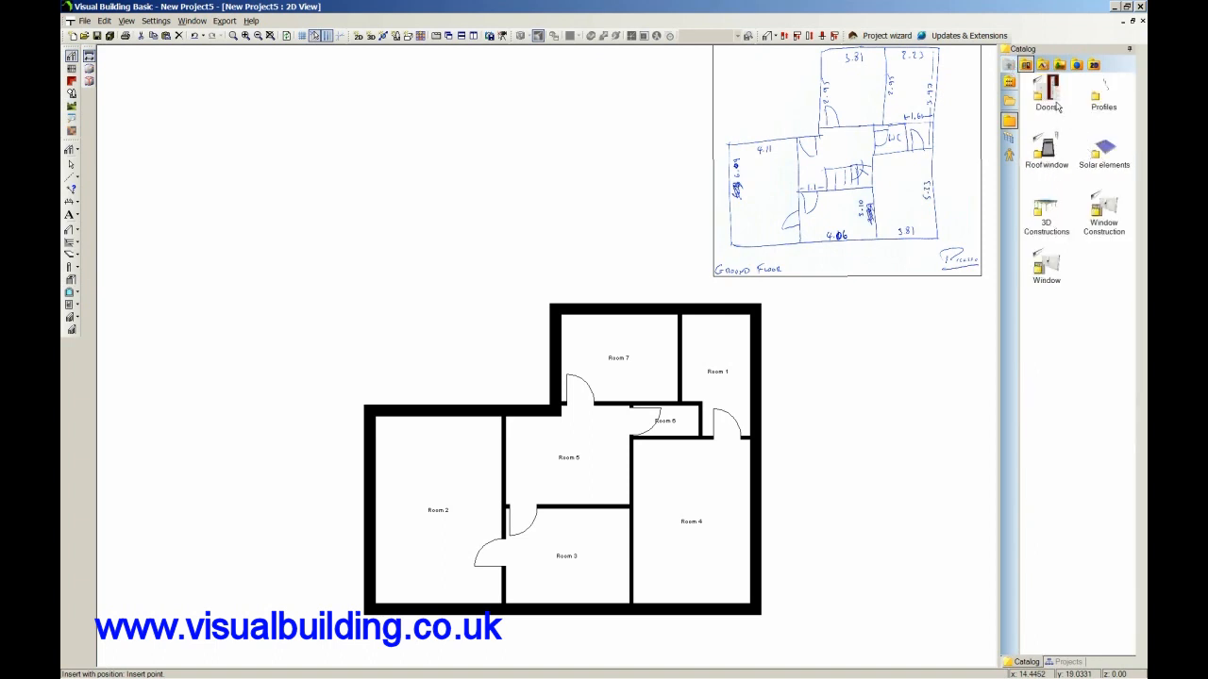
pyautogui.doubleClick(1047, 260)
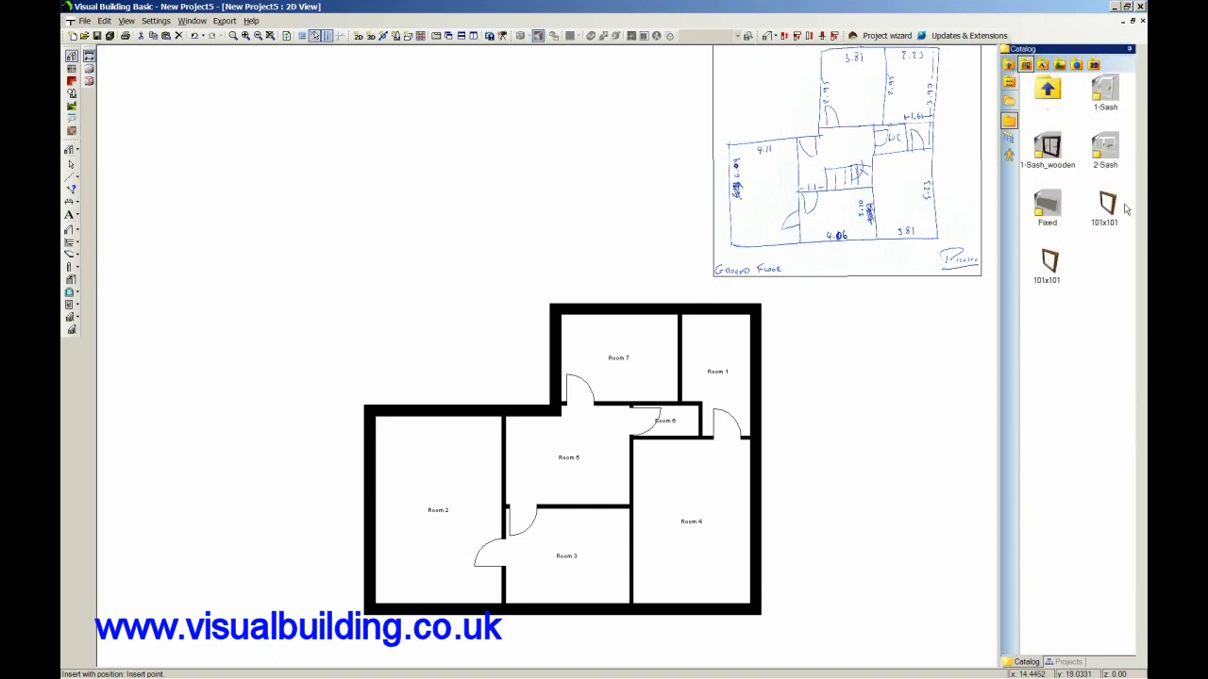
pyautogui.click(1108, 210)
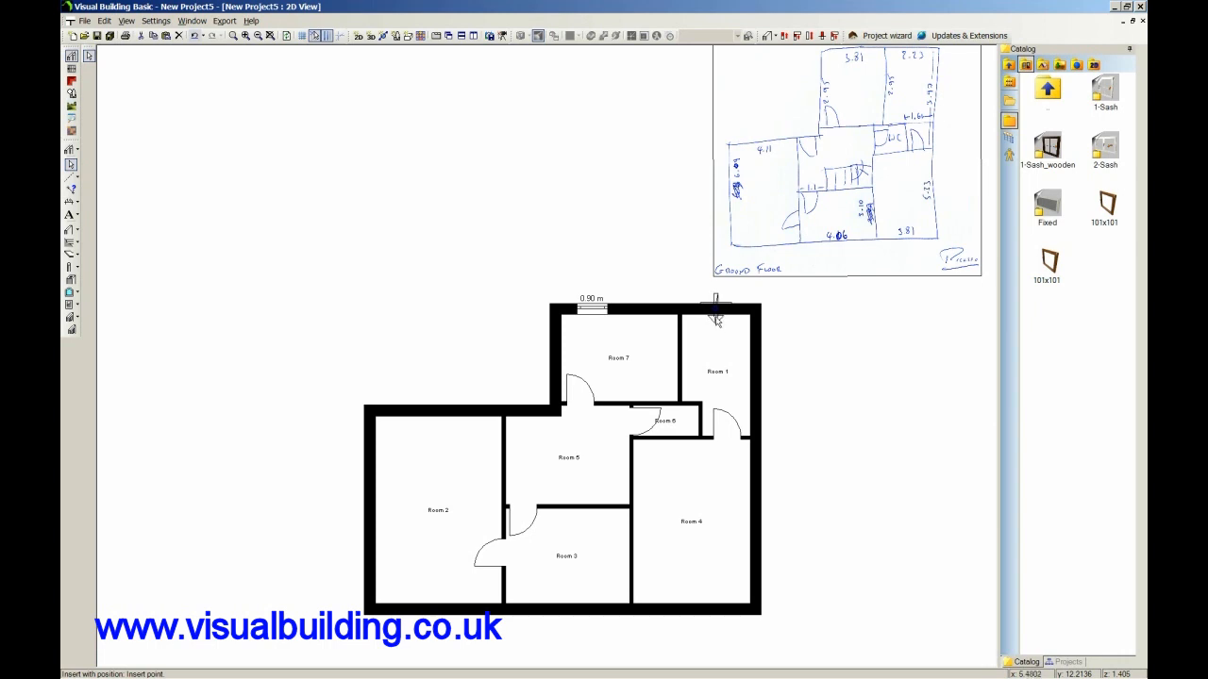
pyautogui.click(717, 319)
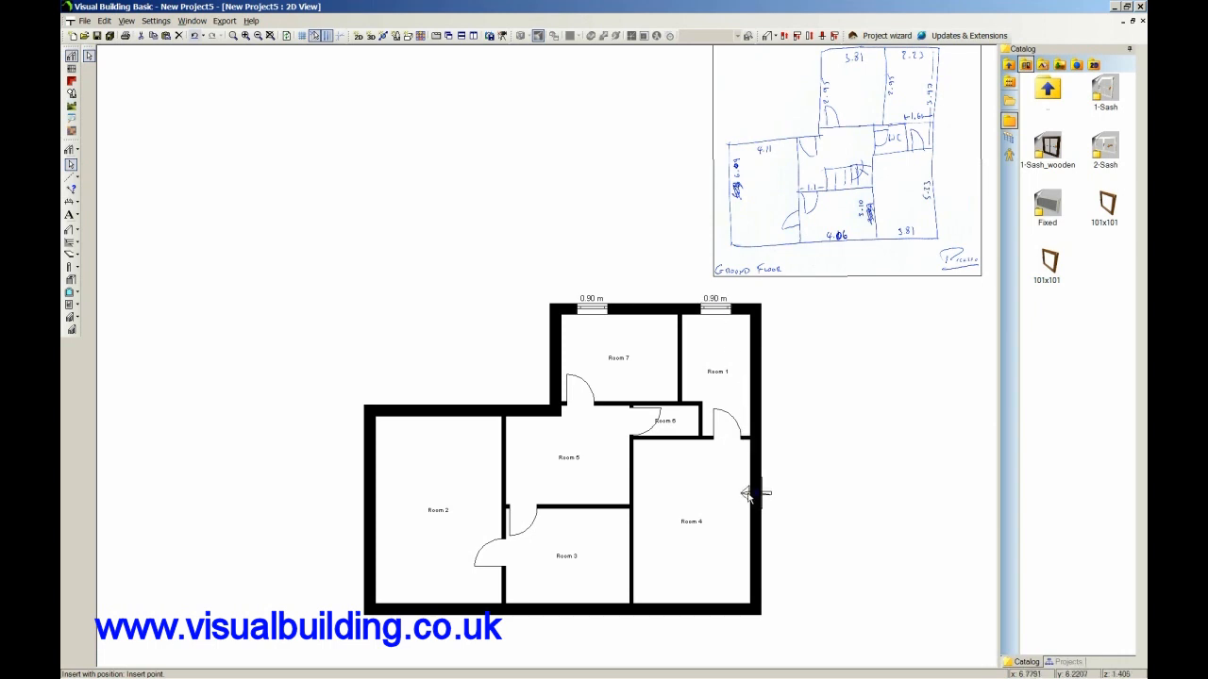
# Insert two 101x101 windows in Room 4's right external wall and one in its bottom external wall.
pyautogui.click(752, 493)
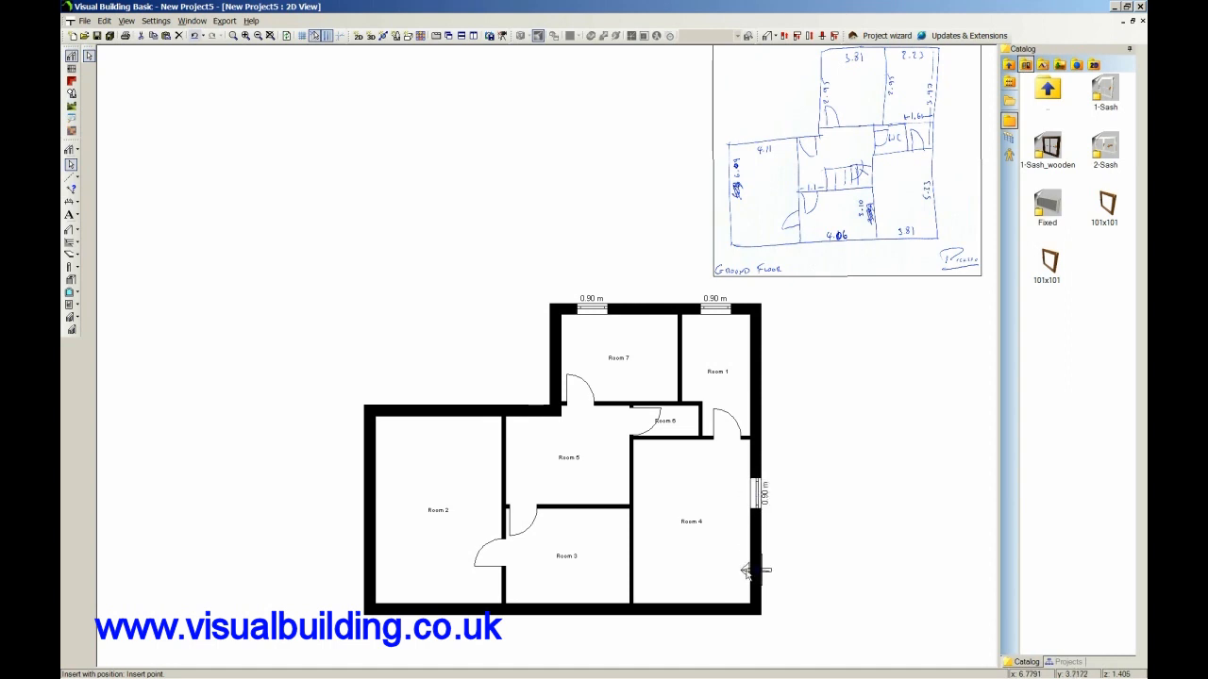
pyautogui.click(753, 571)
pyautogui.click(690, 608)
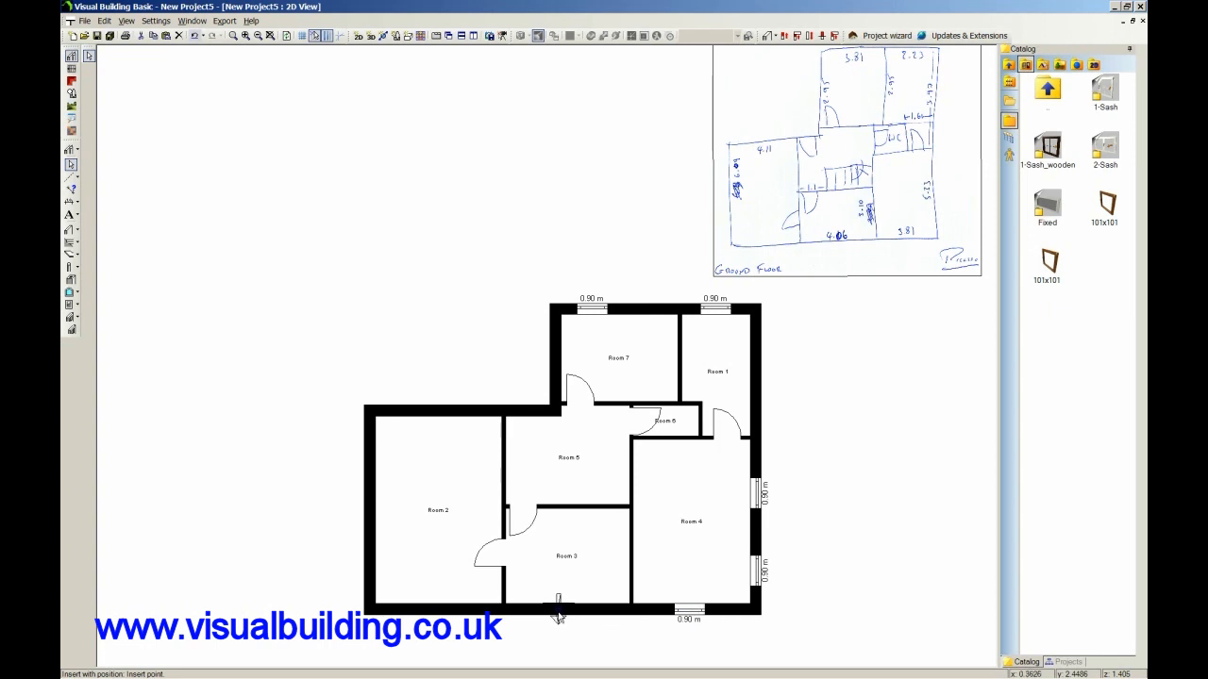
# Insert two 101x101 windows in Room 3's bottom external wall and one in Room 2's top external wall.
pyautogui.click(597, 608)
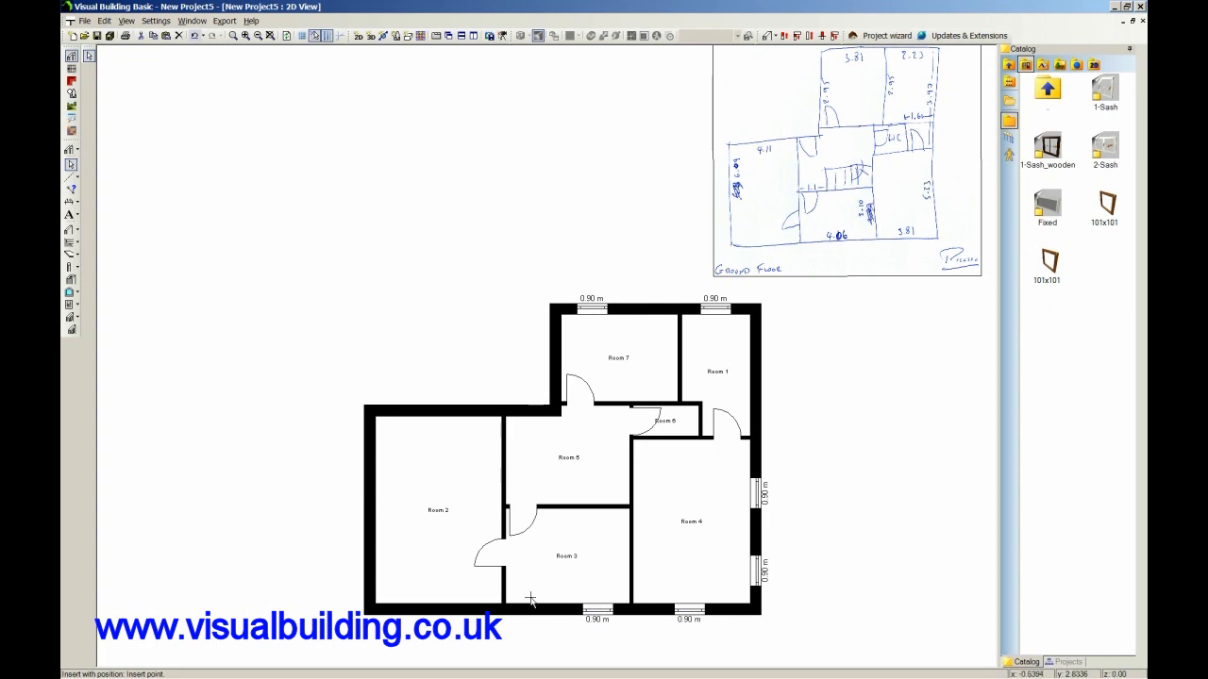
pyautogui.click(535, 609)
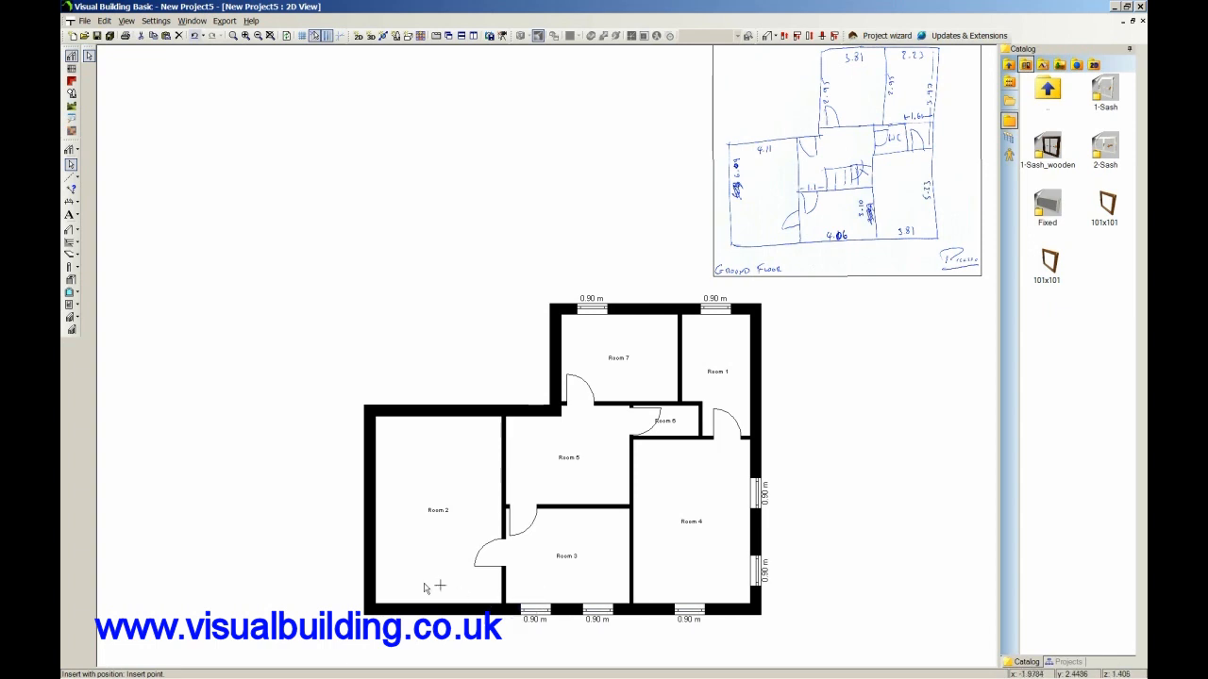
pyautogui.click(412, 411)
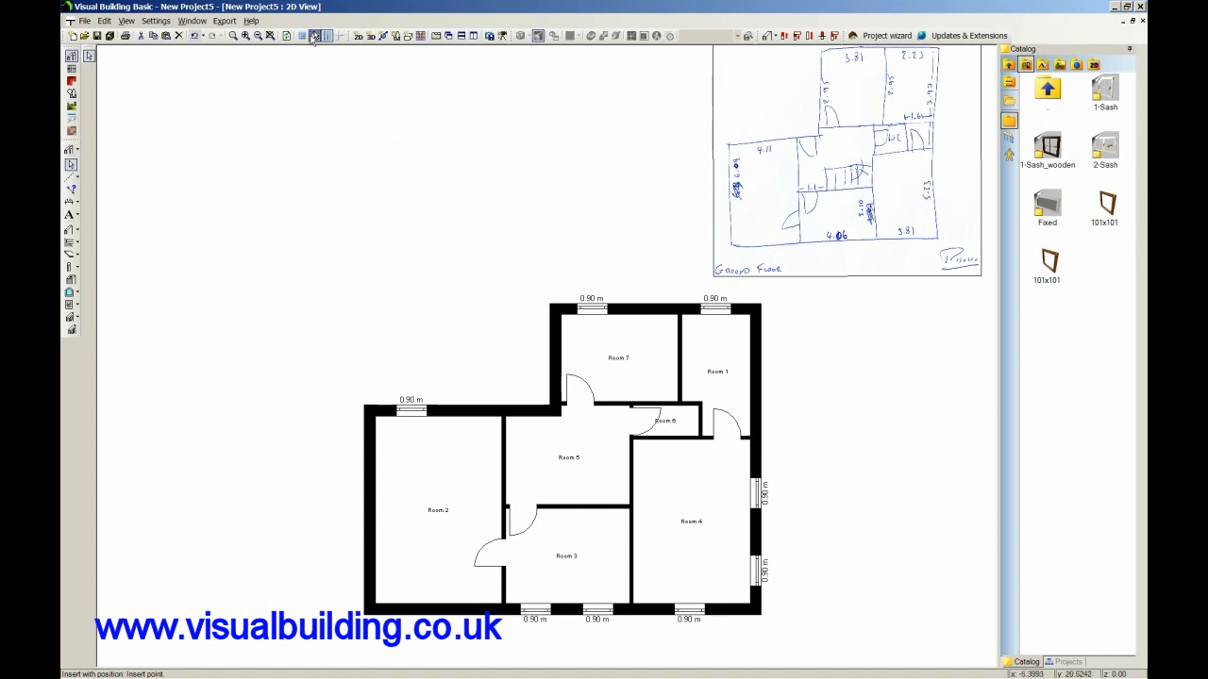
# Hide the sill height labels in the 2D view, keeping the room and stair labels visible.
pyautogui.click(89, 56)
pyautogui.rightClick(293, 112)
pyautogui.click(324, 115)
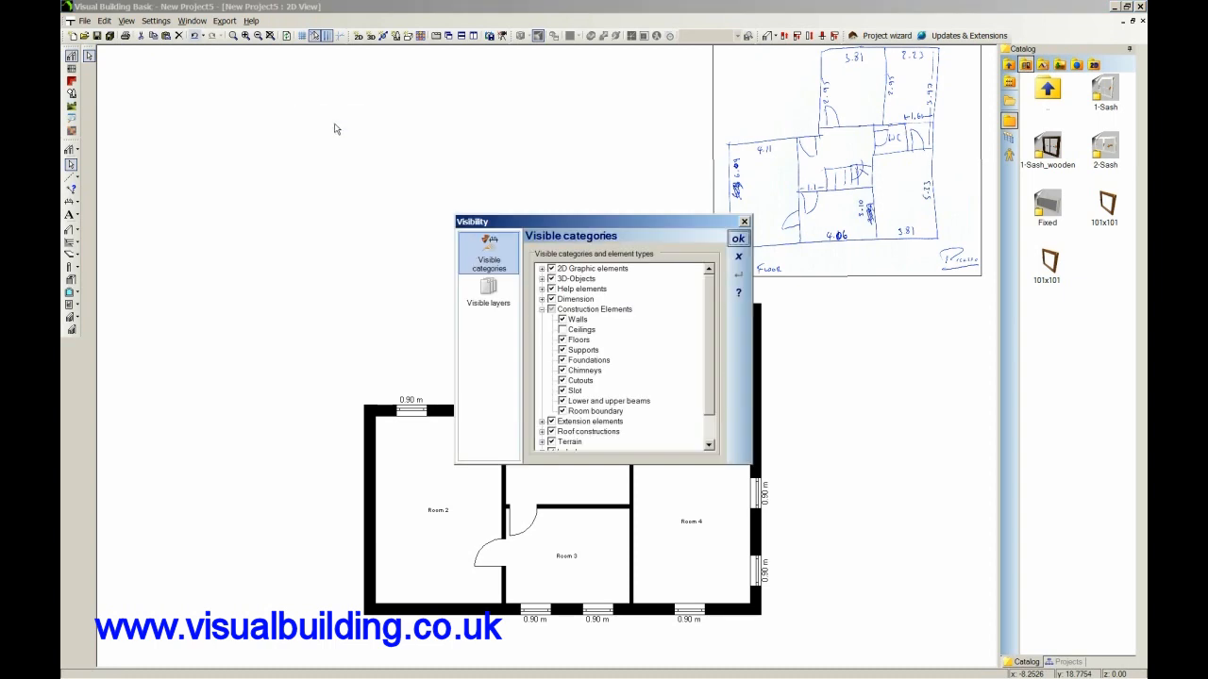
pyautogui.scroll(-1, 709, 436)
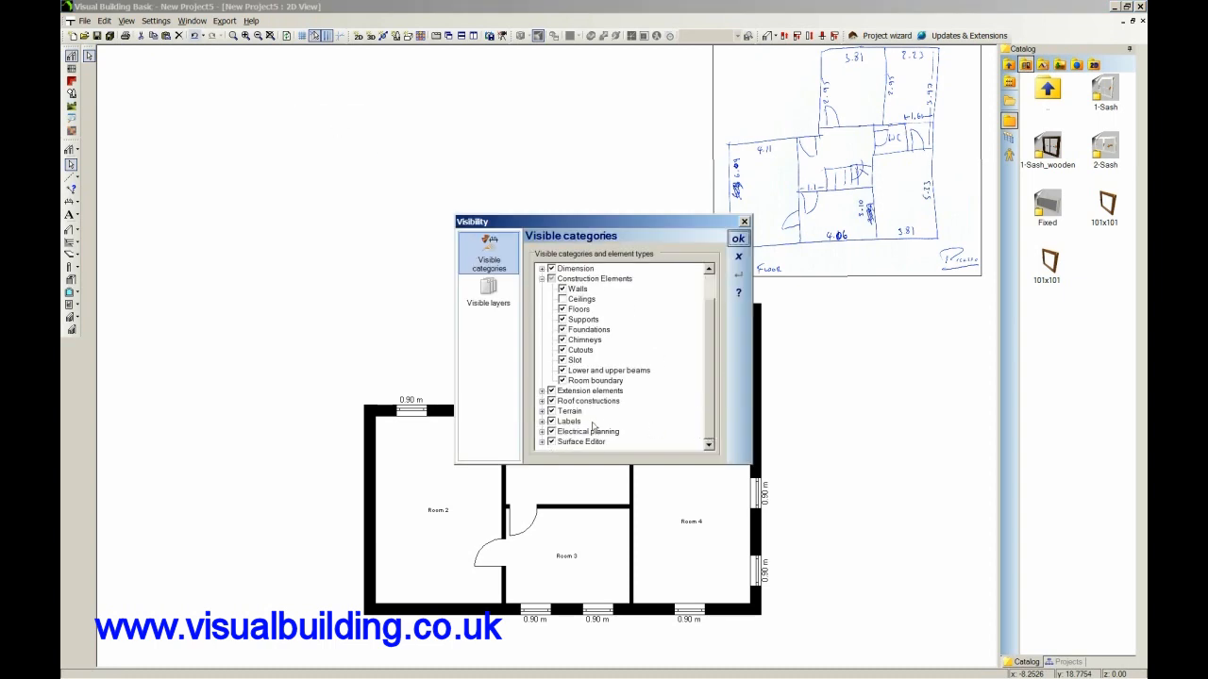
pyautogui.click(541, 421)
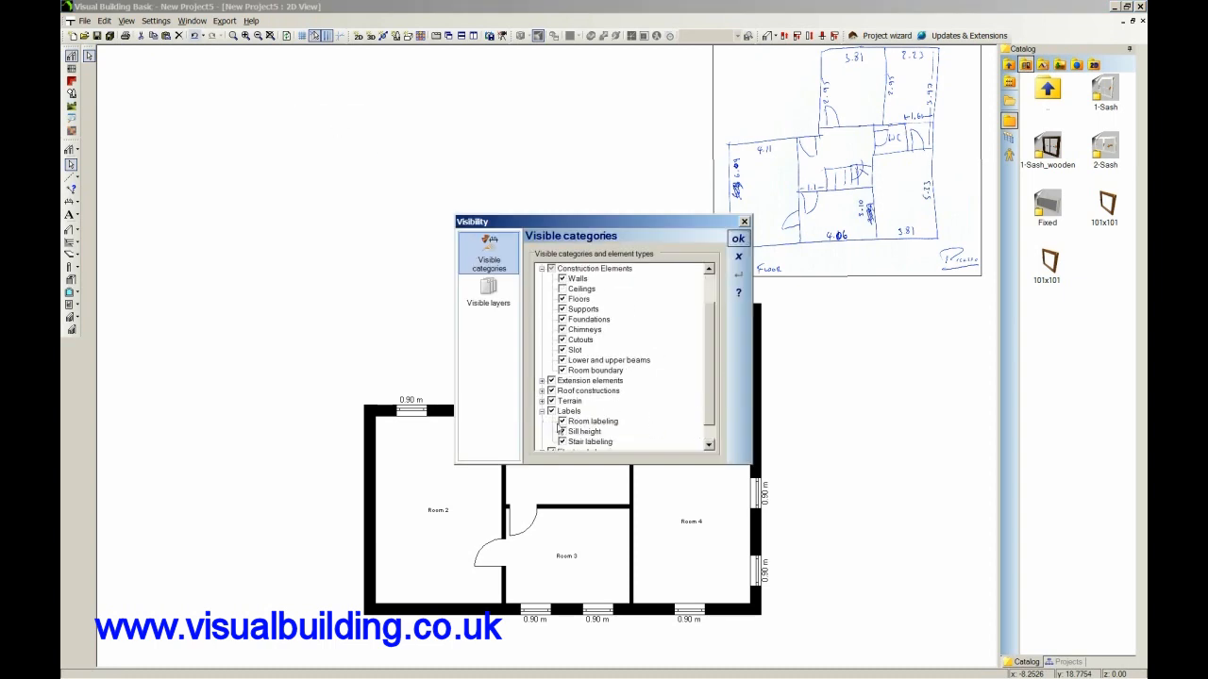
pyautogui.click(563, 431)
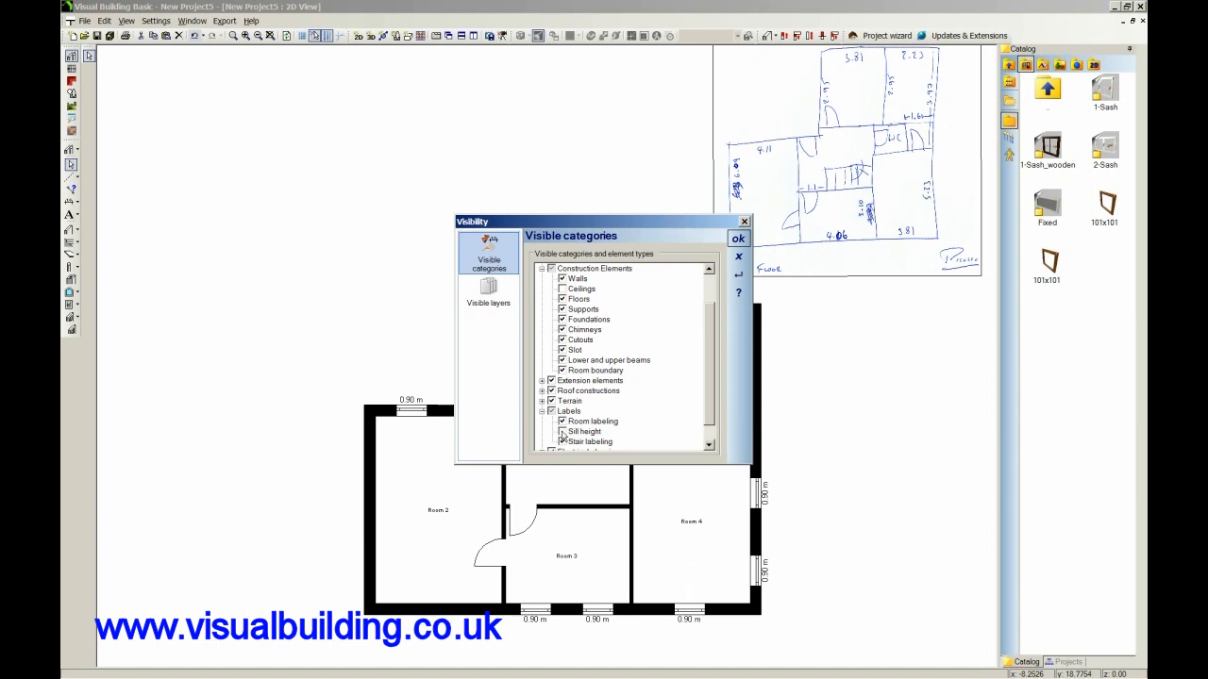
pyautogui.click(739, 239)
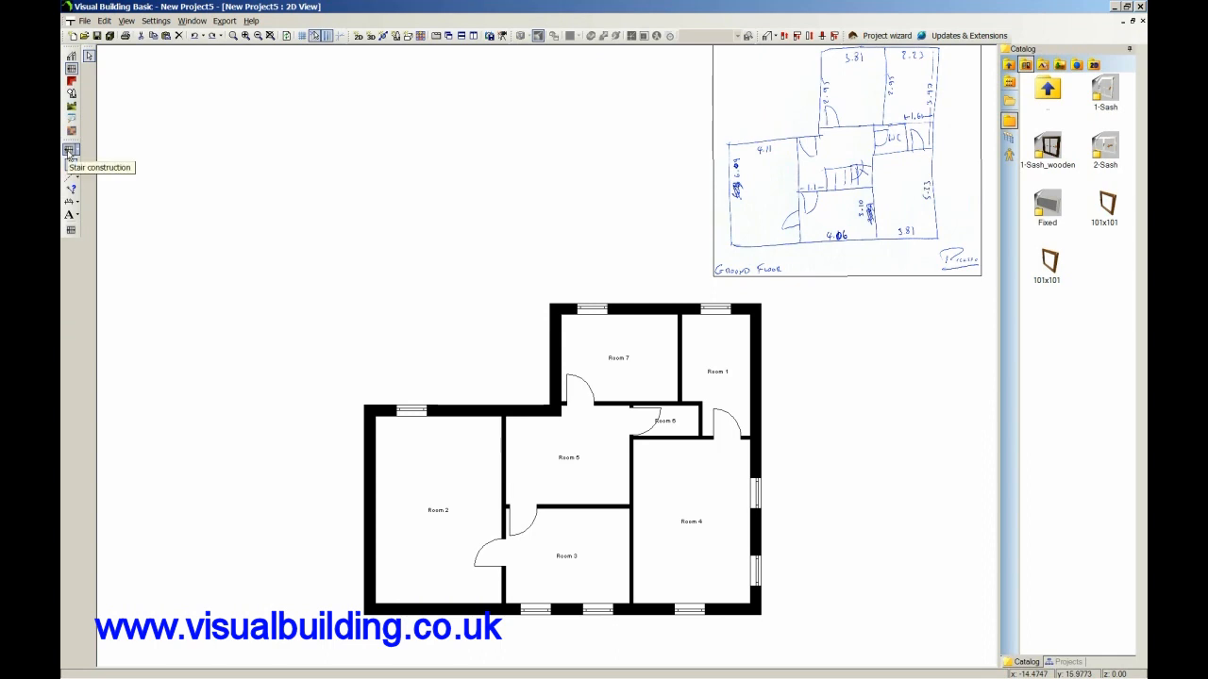
# Insert an L-shaped stair with landing about 3.08 m long in Room 5, running down its right wall and left along its bottom wall.
pyautogui.click(71, 230)
pyautogui.click(90, 81)
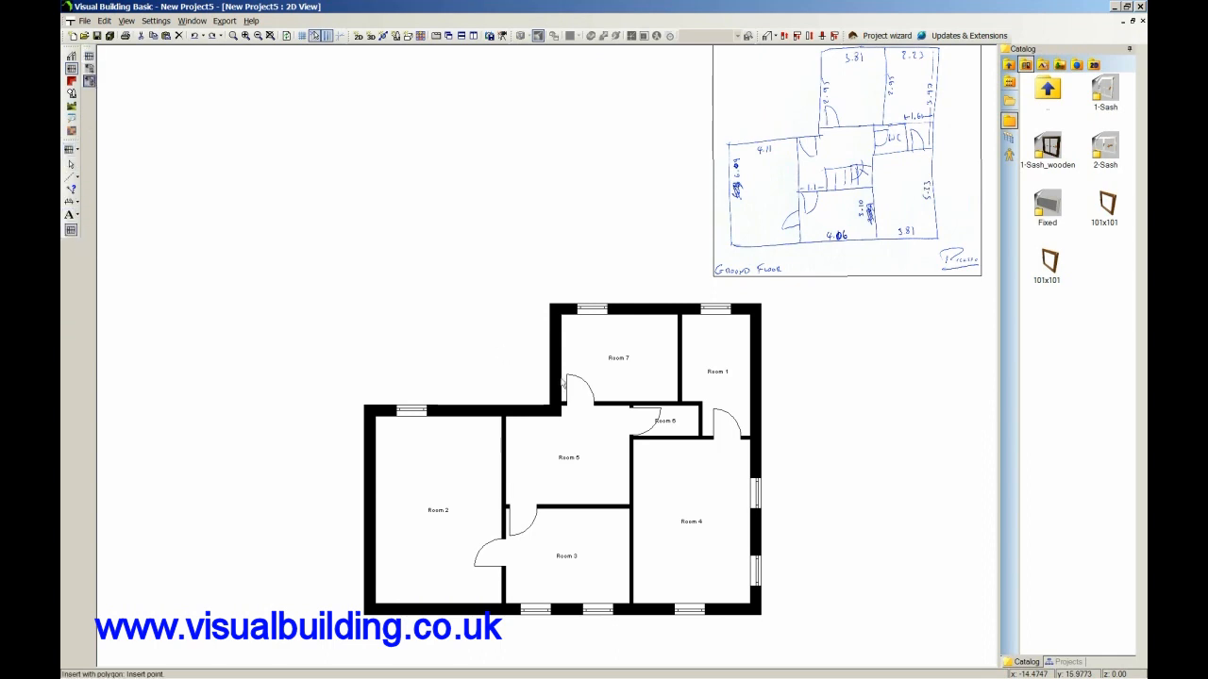
pyautogui.click(630, 459)
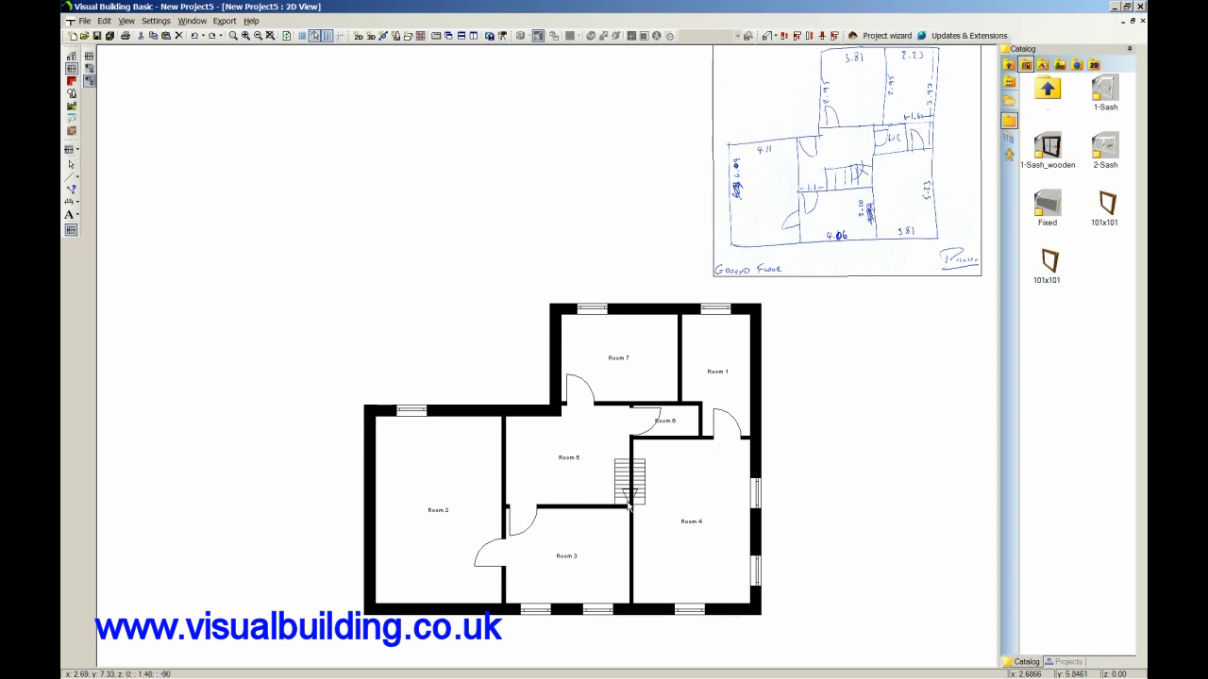
pyautogui.click(629, 507)
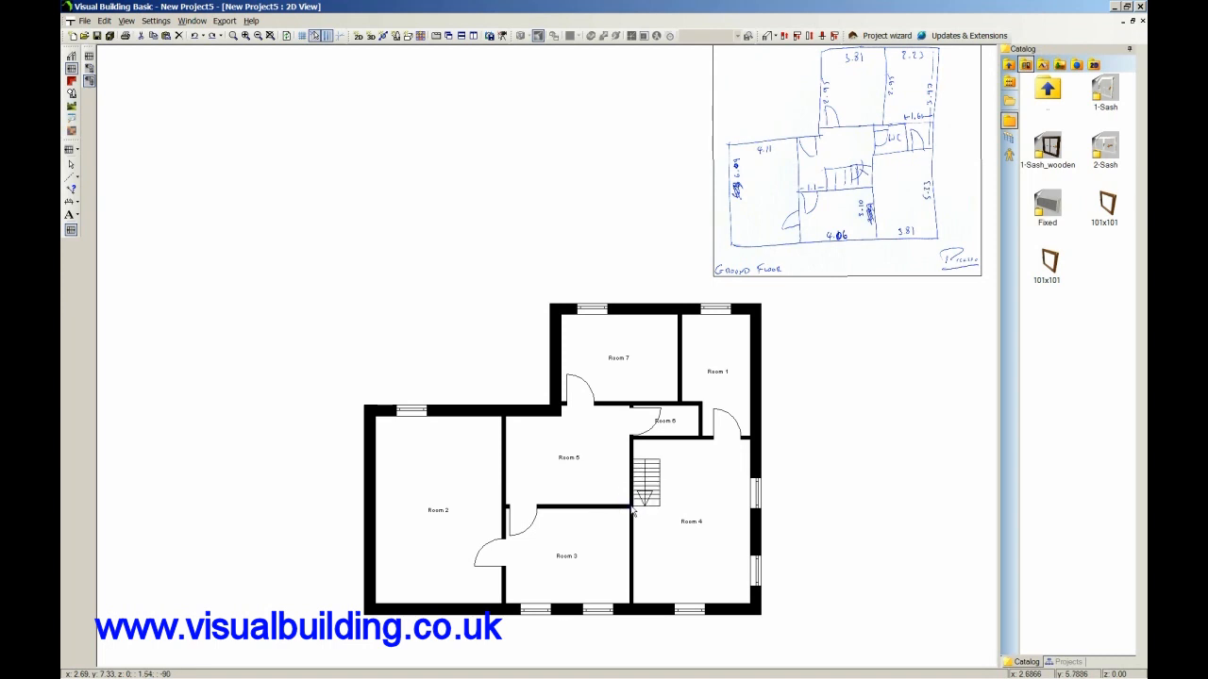
pyautogui.click(633, 508)
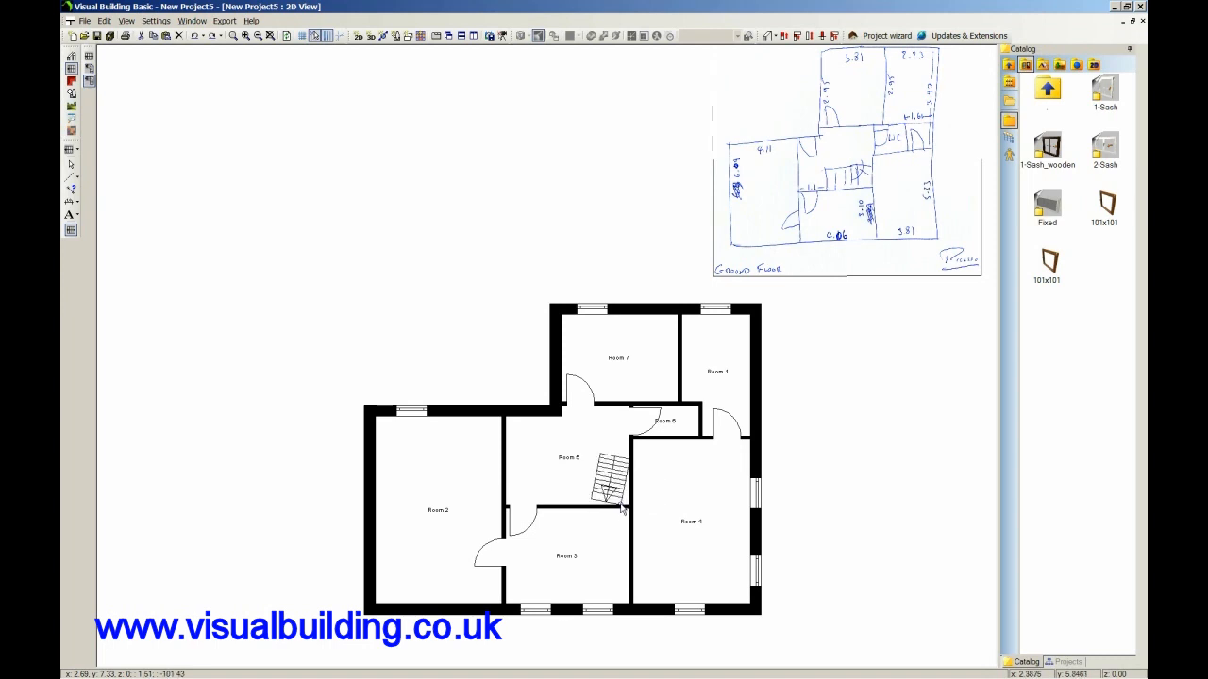
pyautogui.click(545, 508)
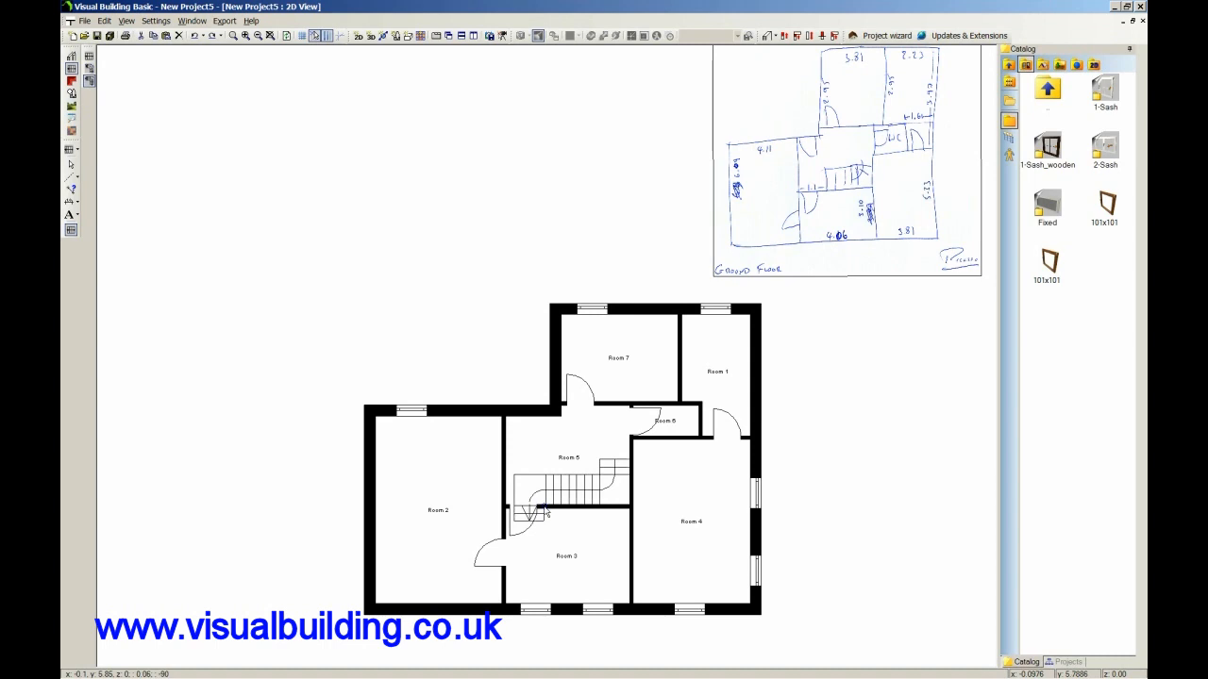
pyautogui.click(544, 508)
pyautogui.rightClick(545, 507)
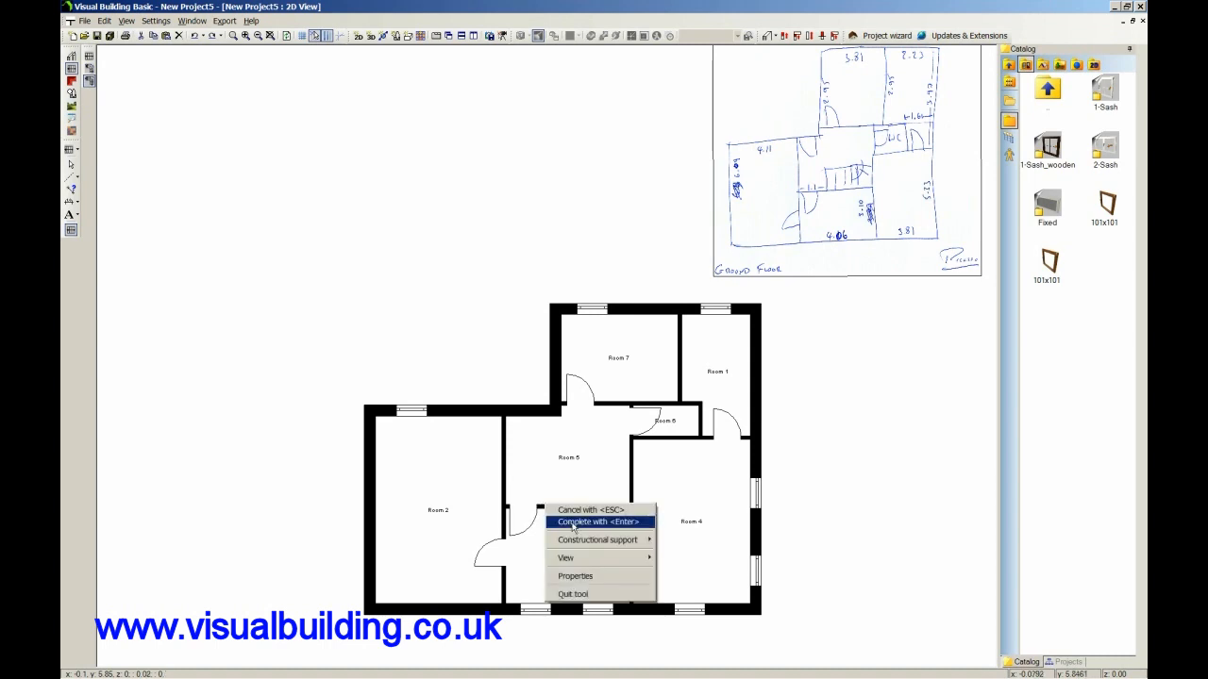
pyautogui.click(572, 527)
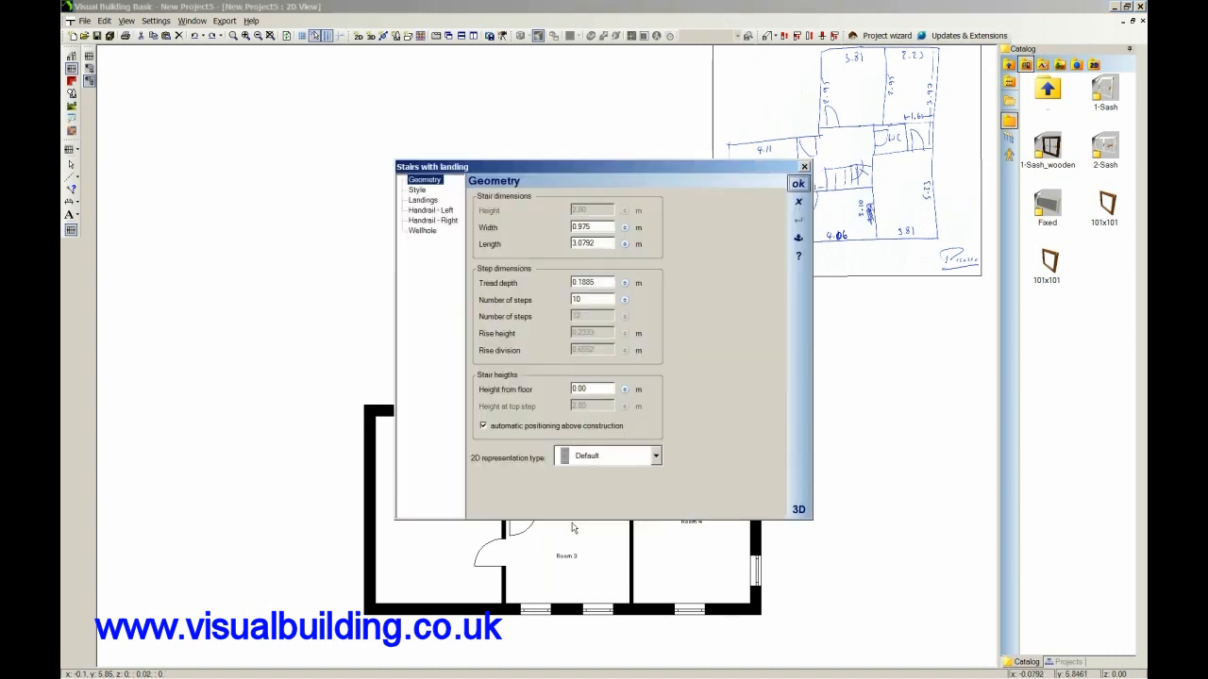
pyautogui.click(798, 184)
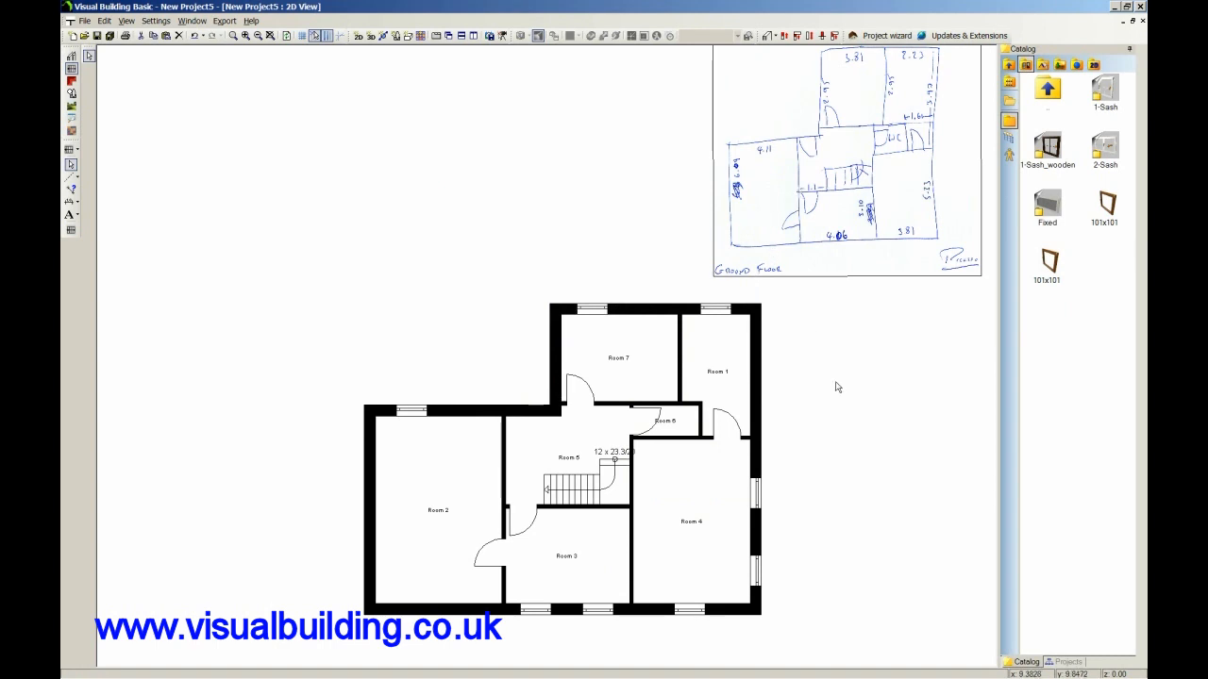
# Change the name of Room 7 to Study in its room properties.
pyautogui.click(621, 362)
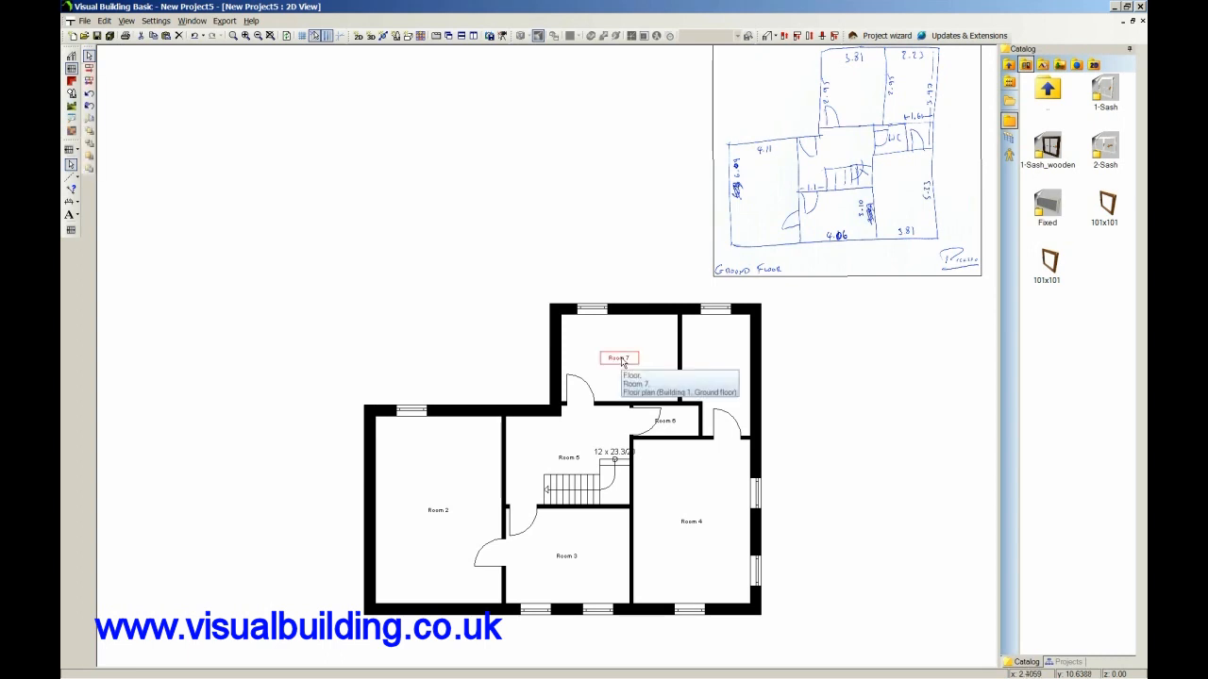
pyautogui.doubleClick(621, 363)
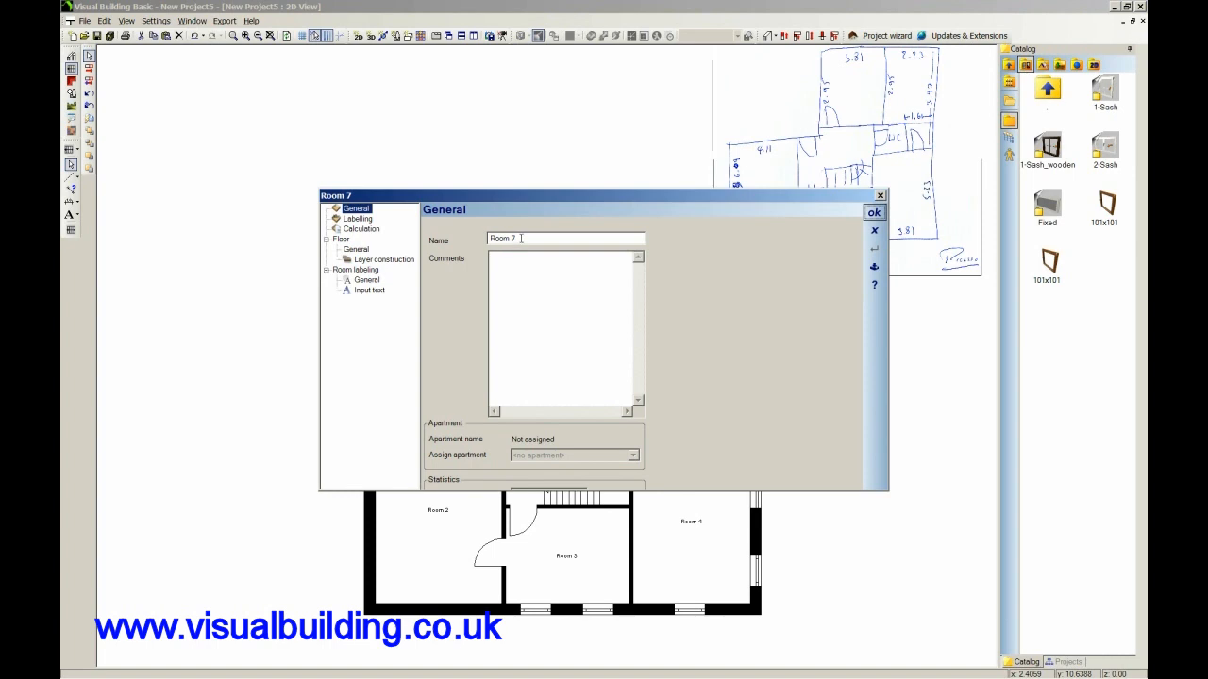
pyautogui.moveTo(521, 239); pyautogui.dragTo(471, 243)
pyautogui.write('Study')
# Set the font size of the Study's room label to 10.0 mm and apply the room properties.
pyautogui.click(373, 295)
pyautogui.click(522, 246)
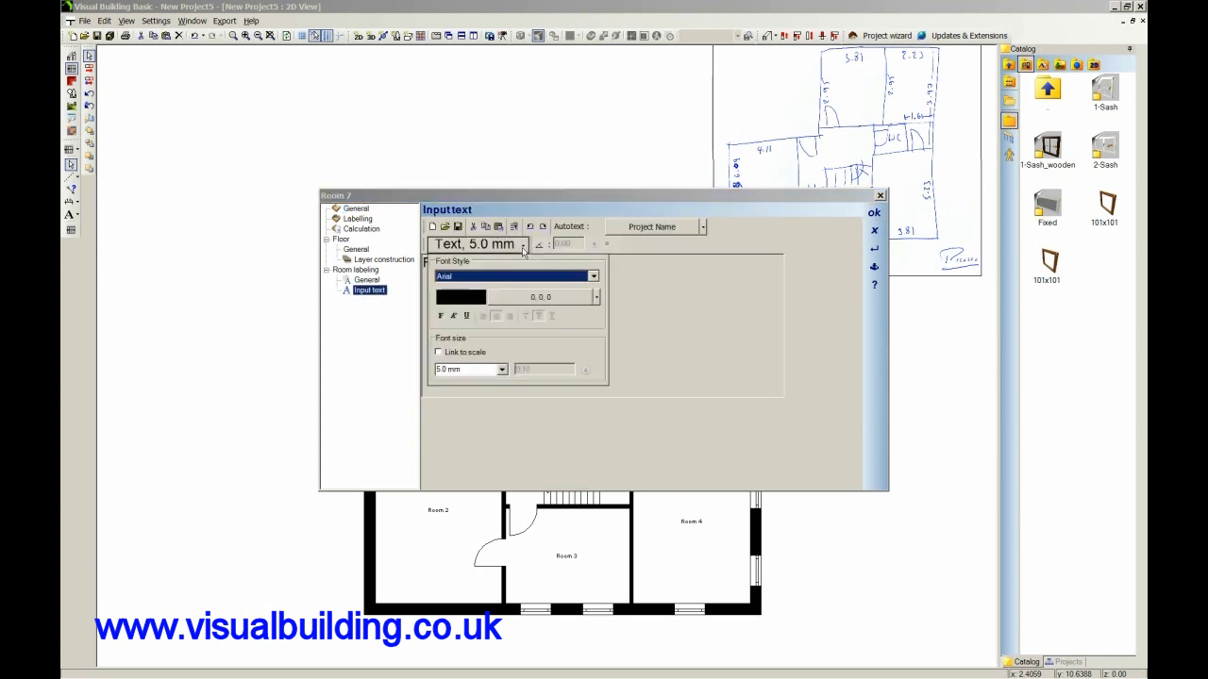
pyautogui.click(502, 369)
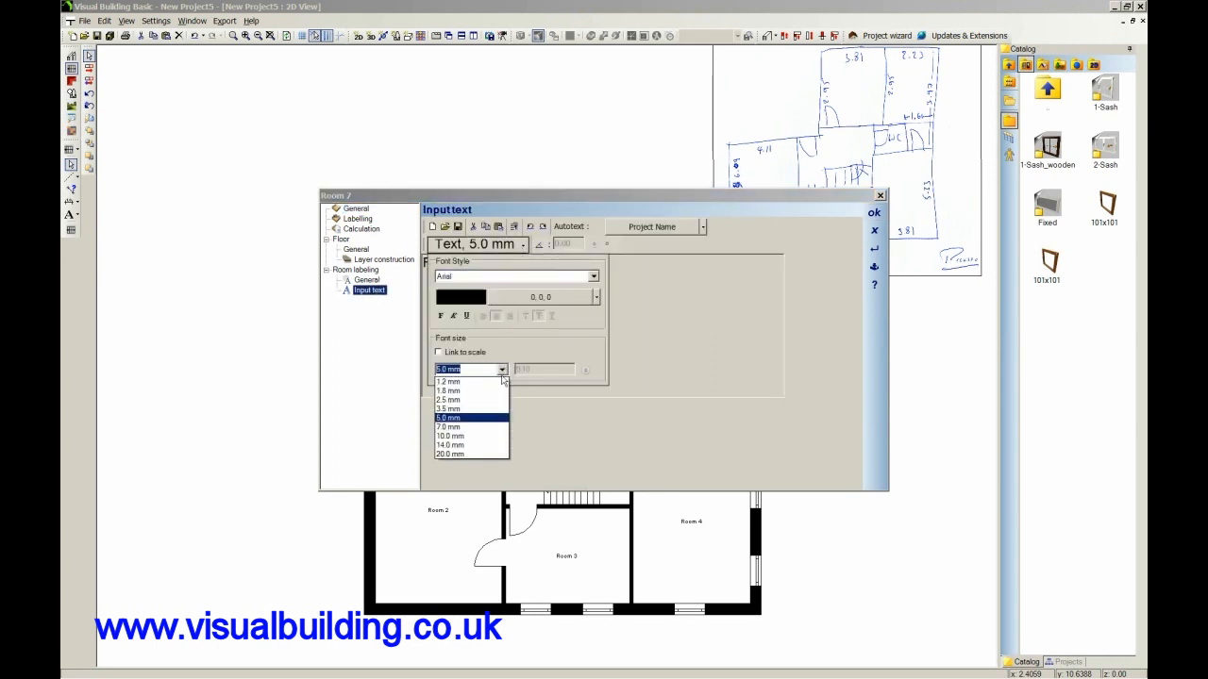
pyautogui.click(475, 436)
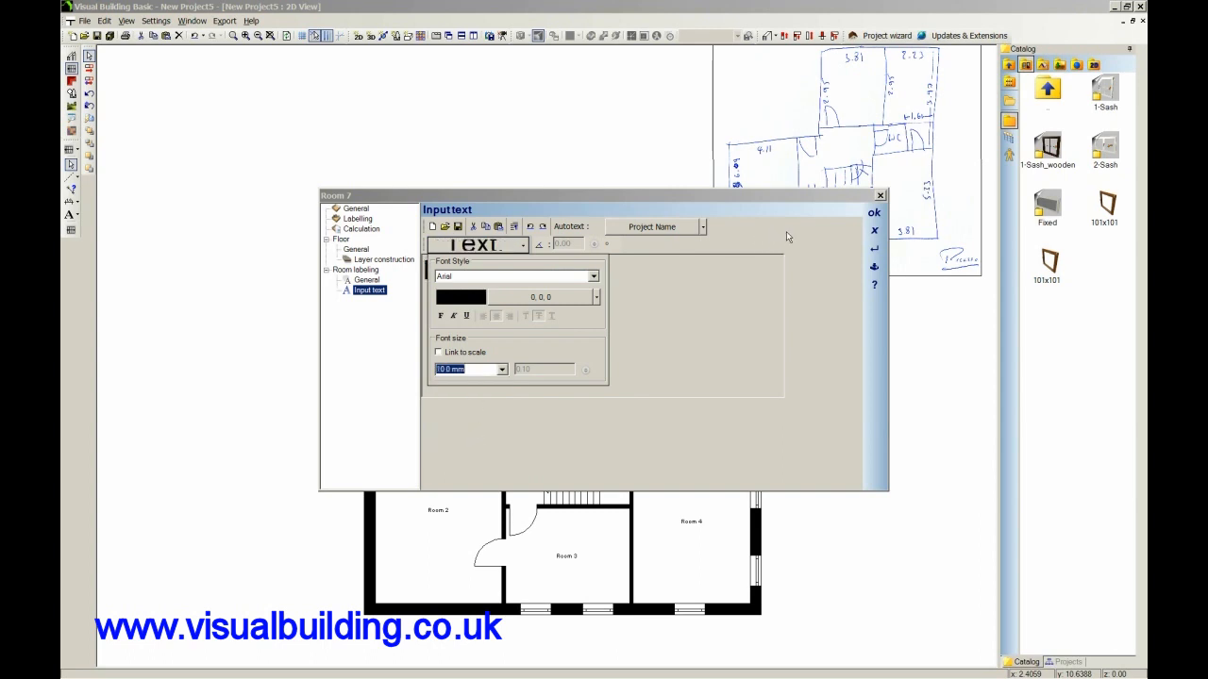
pyautogui.click(874, 214)
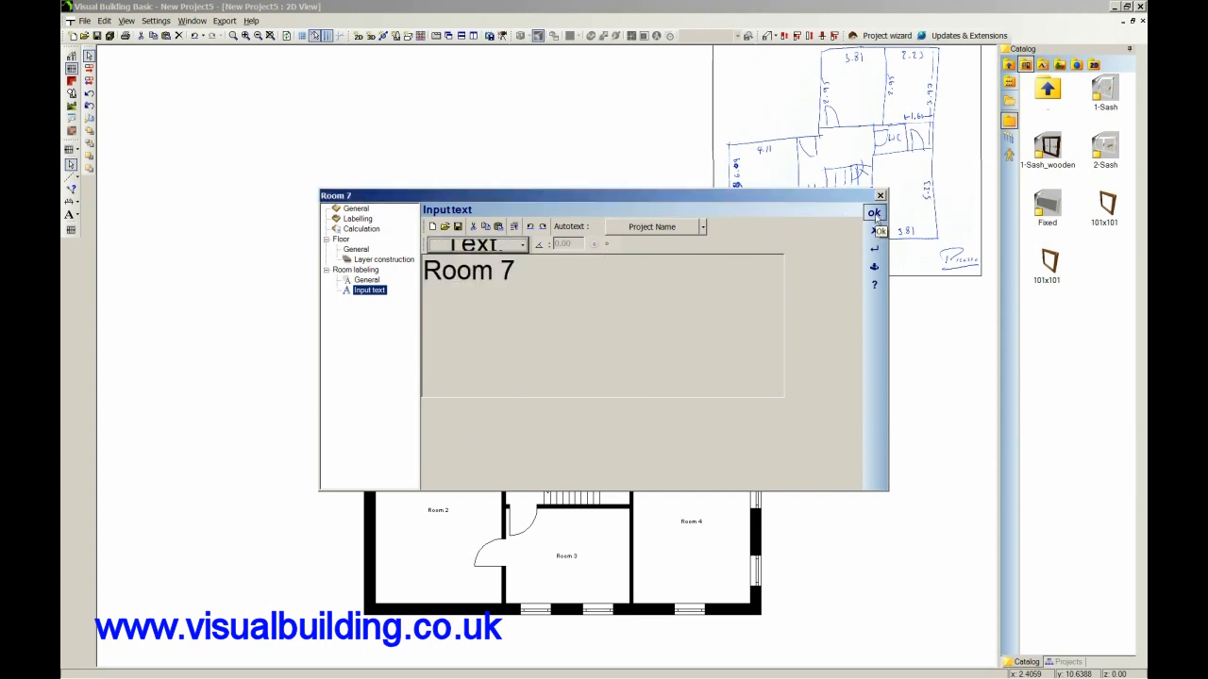
pyautogui.click(875, 214)
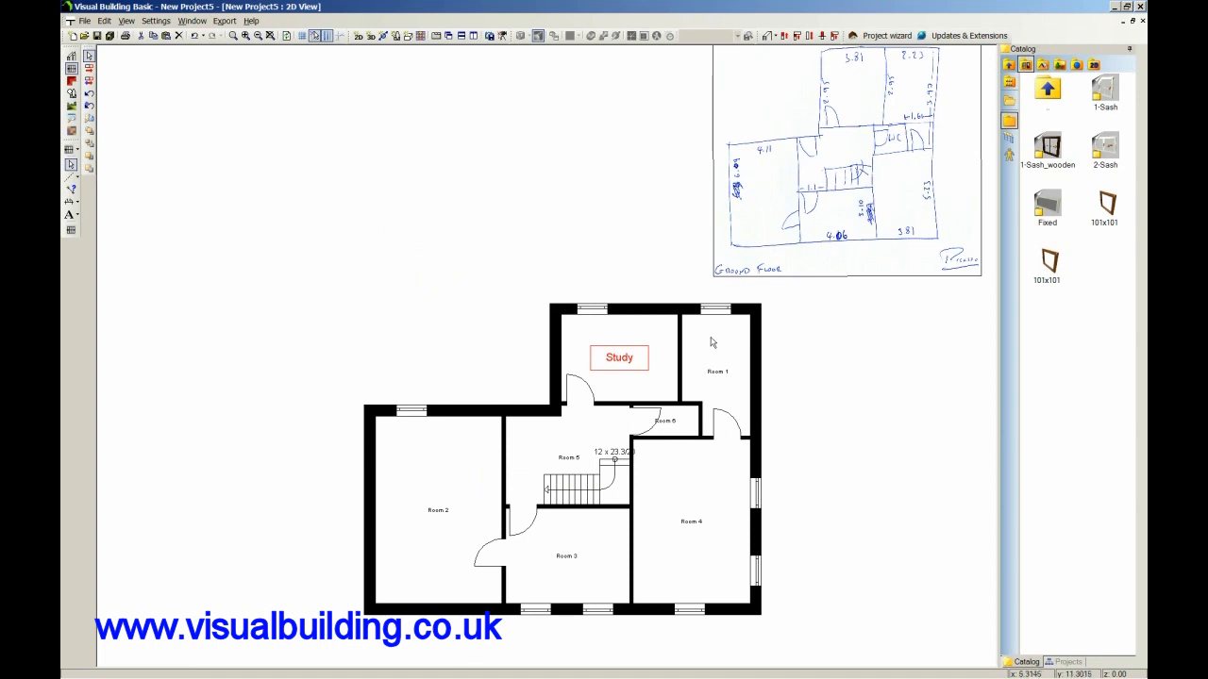
pyautogui.click(798, 365)
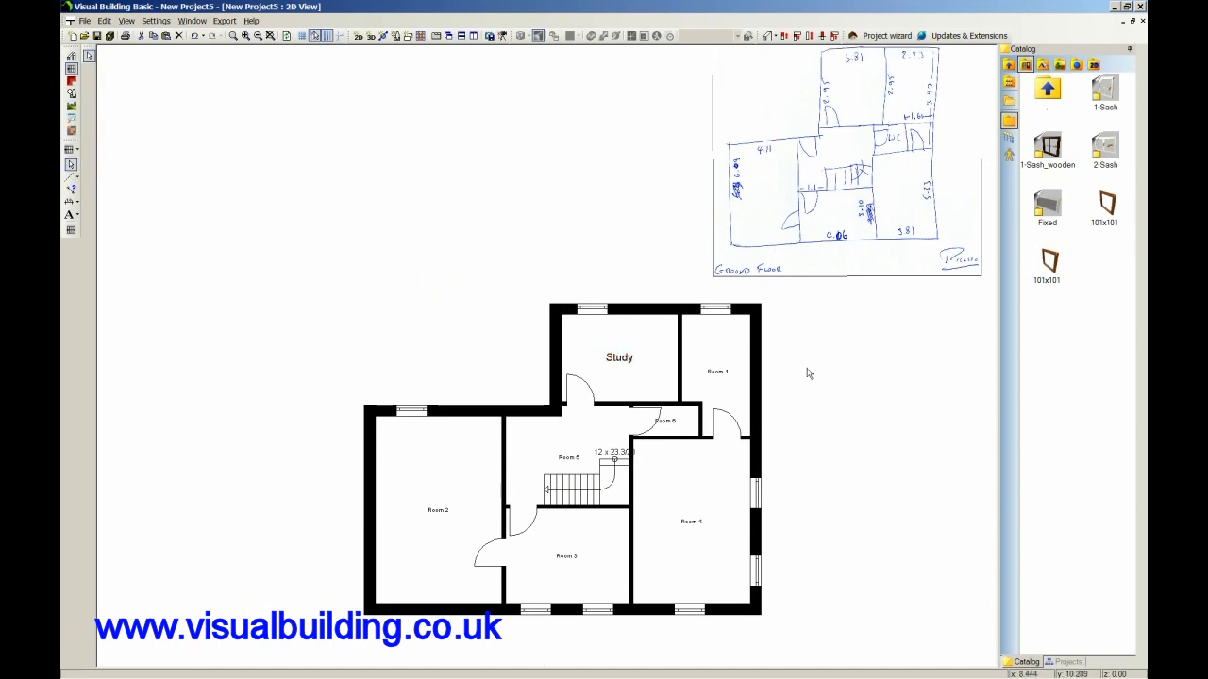
# Delete the scanned ground floor sketch from the drawing.
pyautogui.click(884, 211)
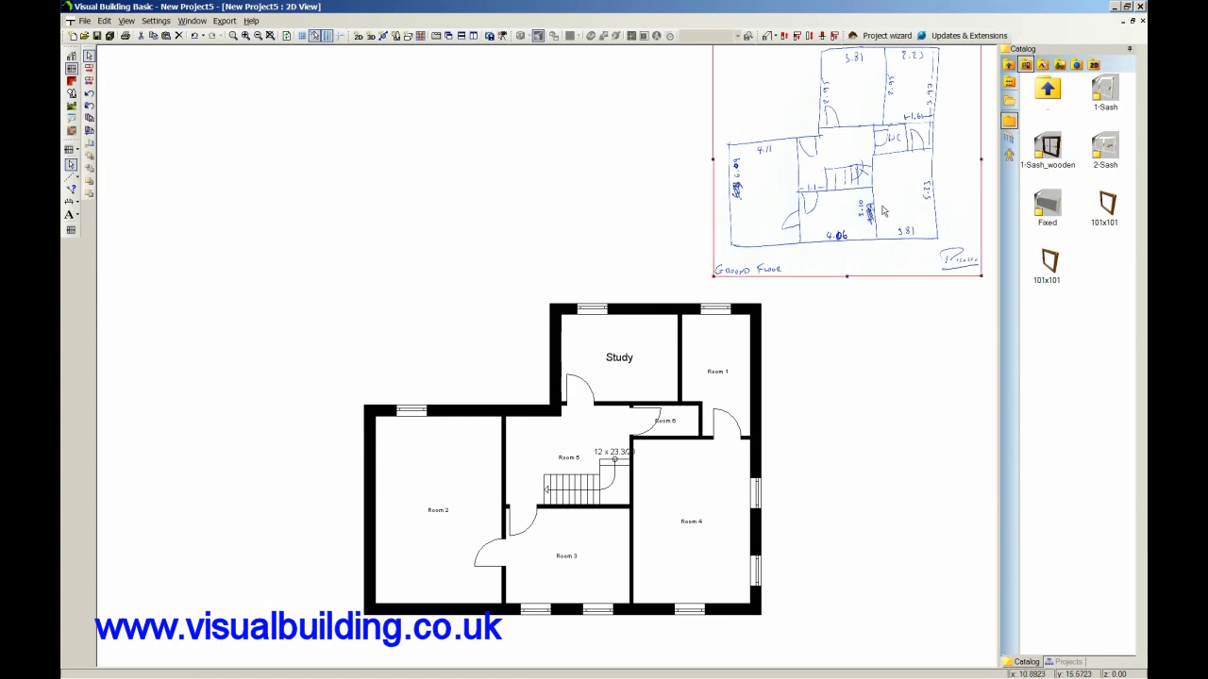
pyautogui.press('Delete')
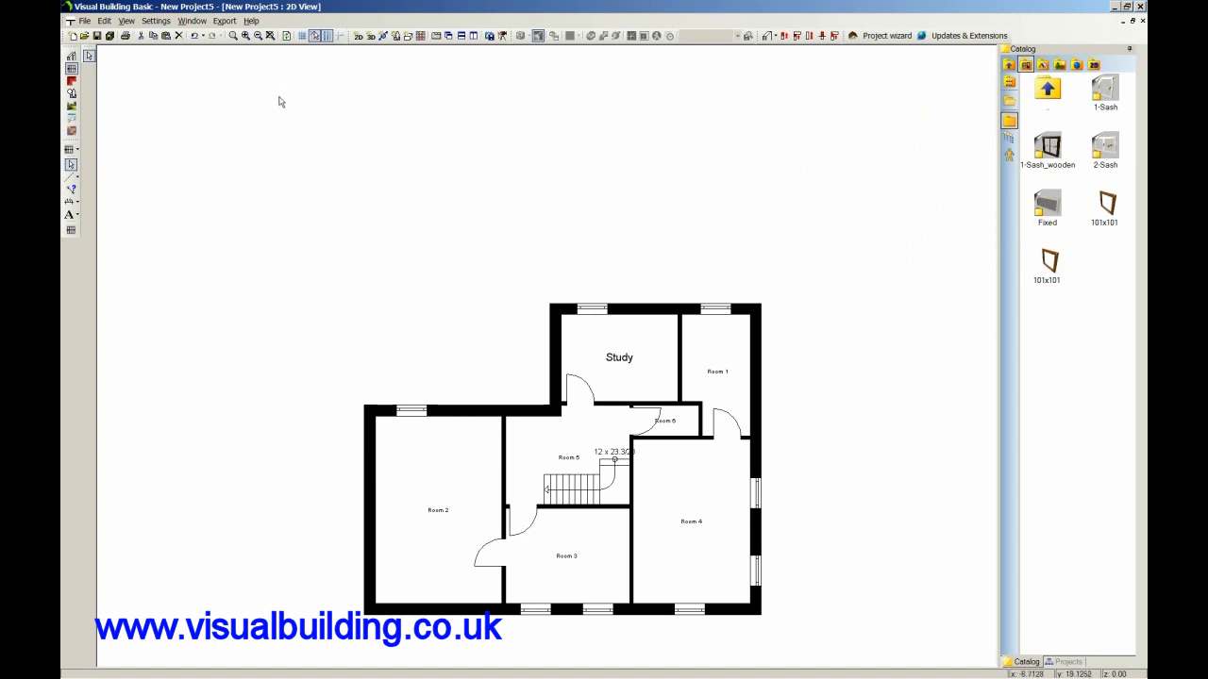
pyautogui.scroll(-2, 278, 100)
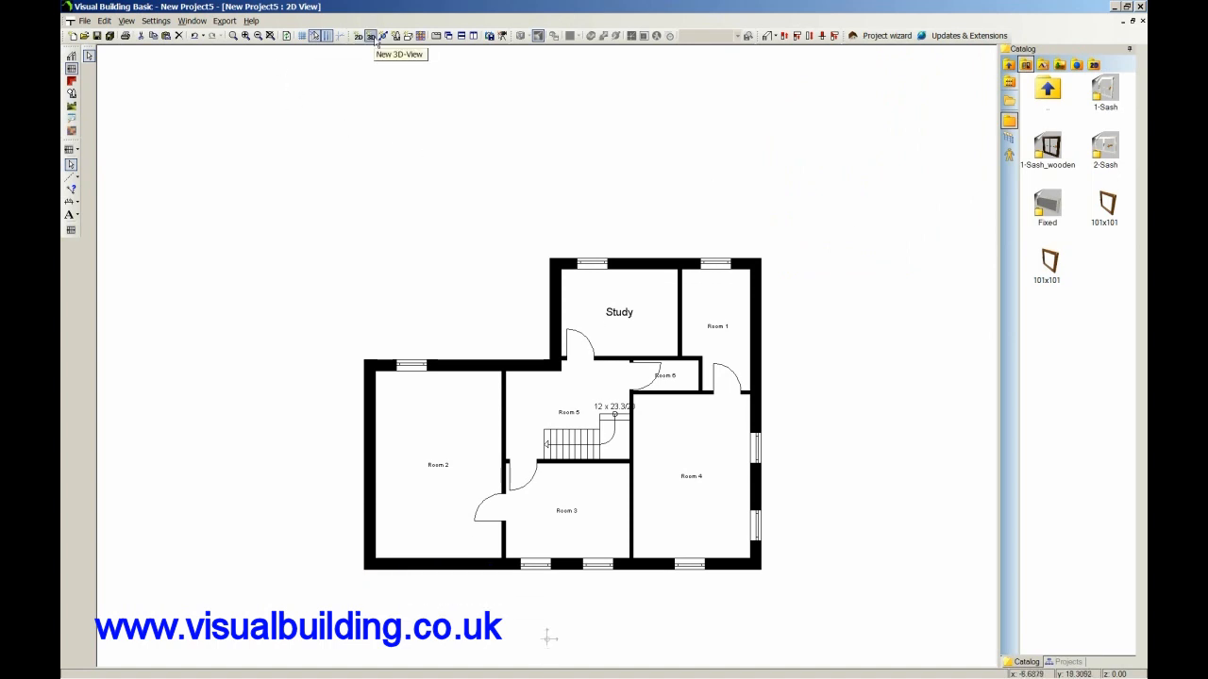
# Create a 3D view of the building, arrange it side by side with the 2D plan, and fit the whole model in both views.
pyautogui.click(371, 36)
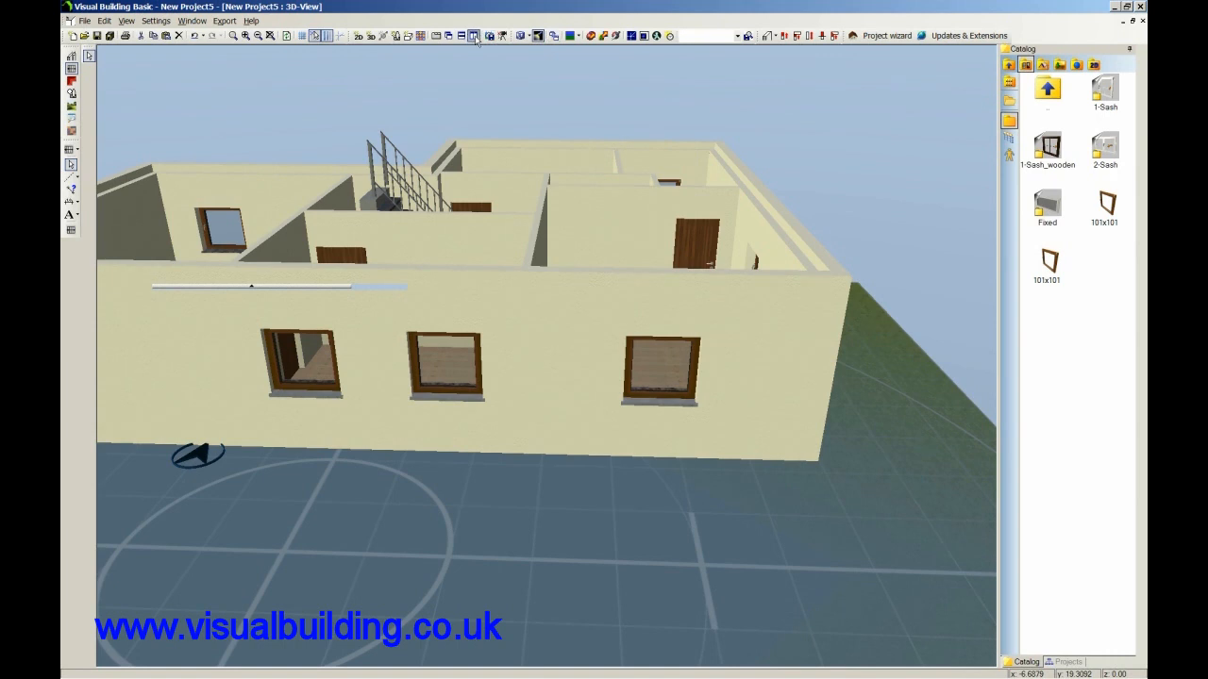
pyautogui.click(475, 36)
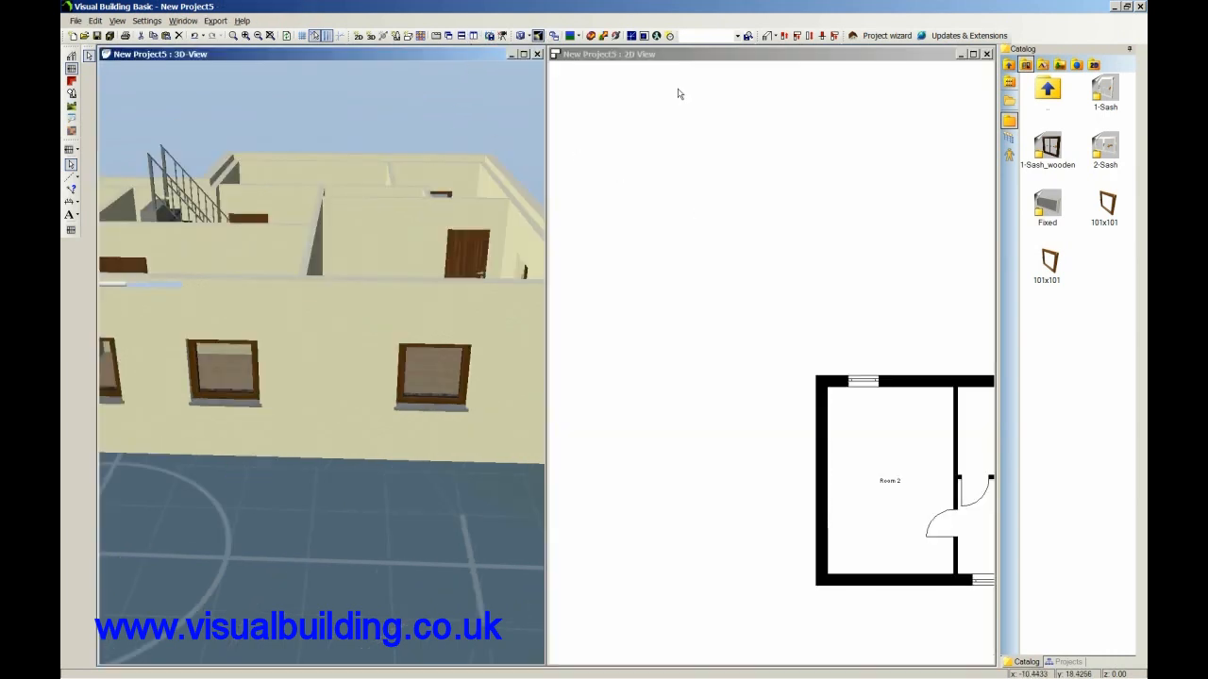
pyautogui.click(792, 60)
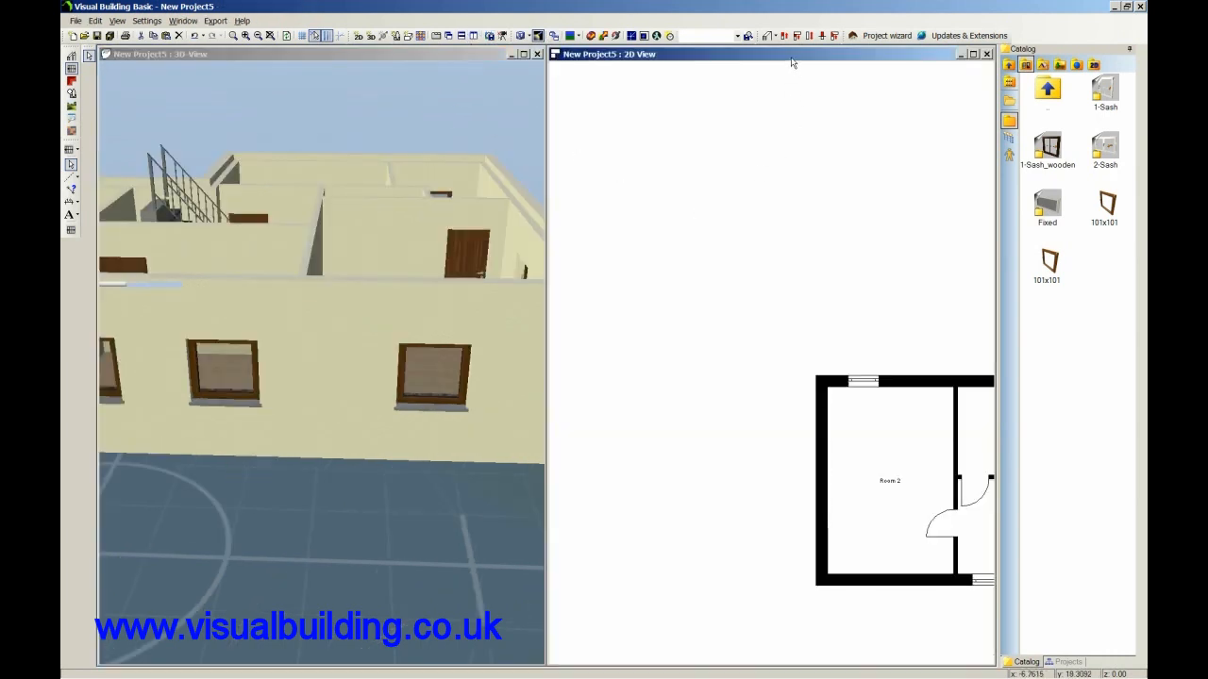
pyautogui.click(270, 36)
pyautogui.click(272, 51)
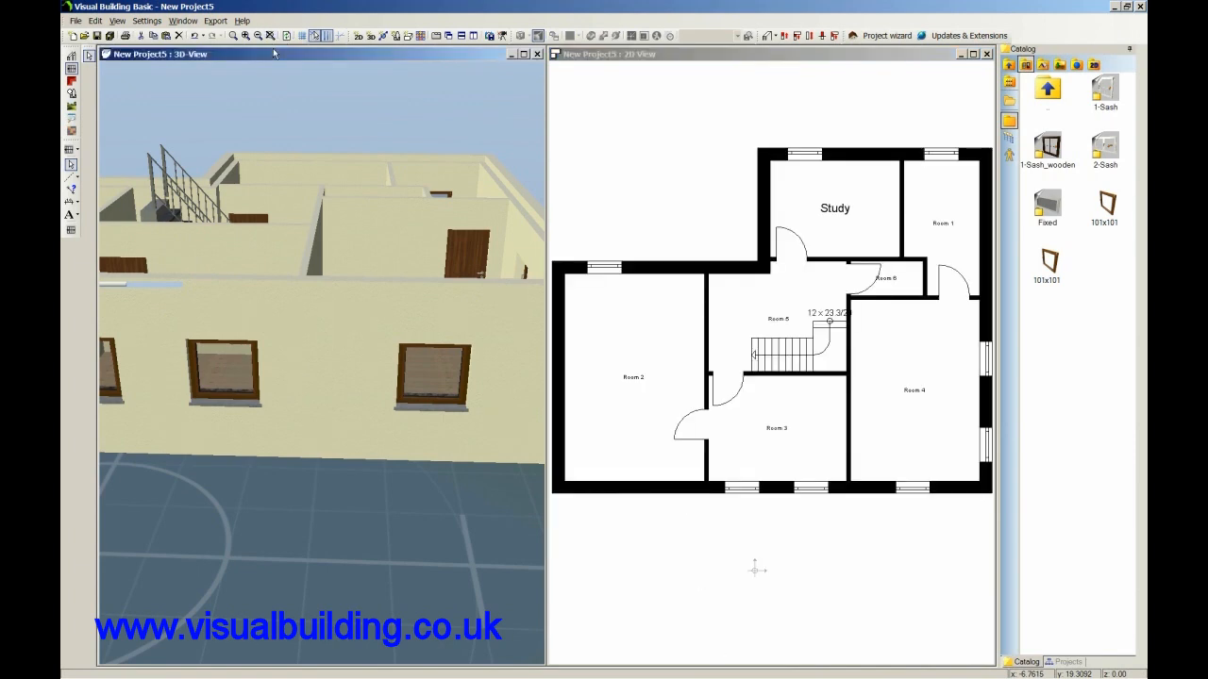
pyautogui.click(270, 36)
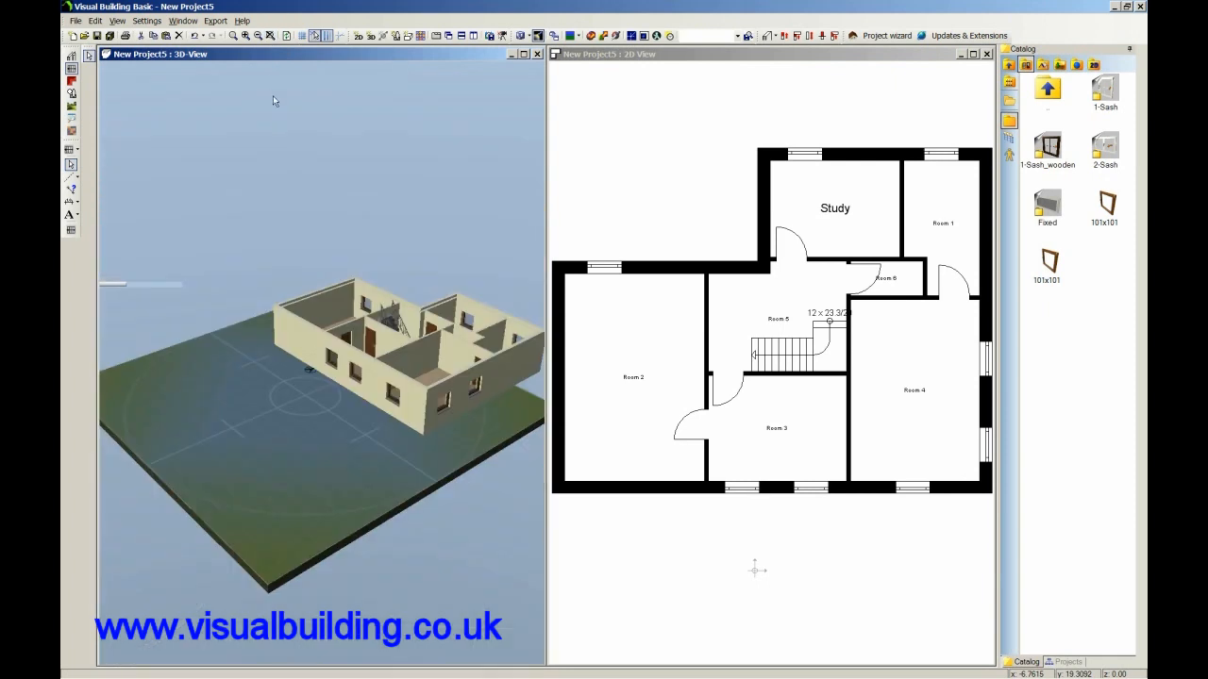
# Hide the Environment in the 3D view and orbit around the building model.
pyautogui.moveTo(305, 175)
pyautogui.mouseDown()
pyautogui.moveTo(224, 162)
pyautogui.moveTo(268, 188)
pyautogui.moveTo(318, 187)
pyautogui.mouseUp()
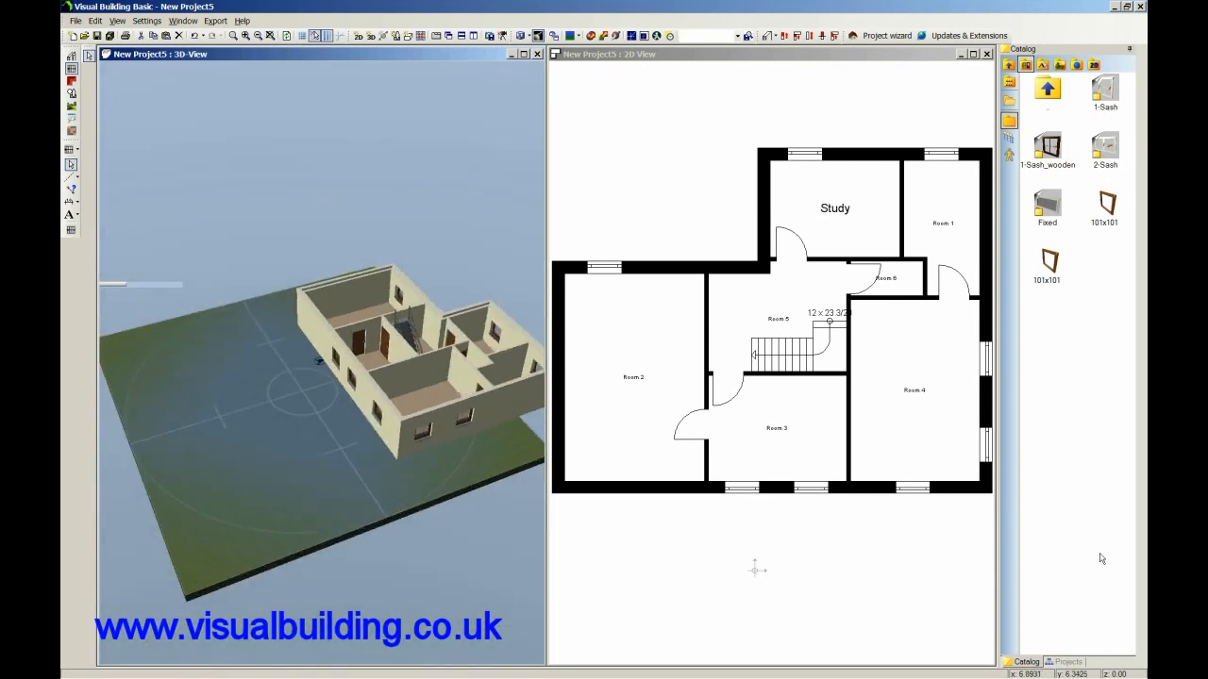
pyautogui.click(1063, 663)
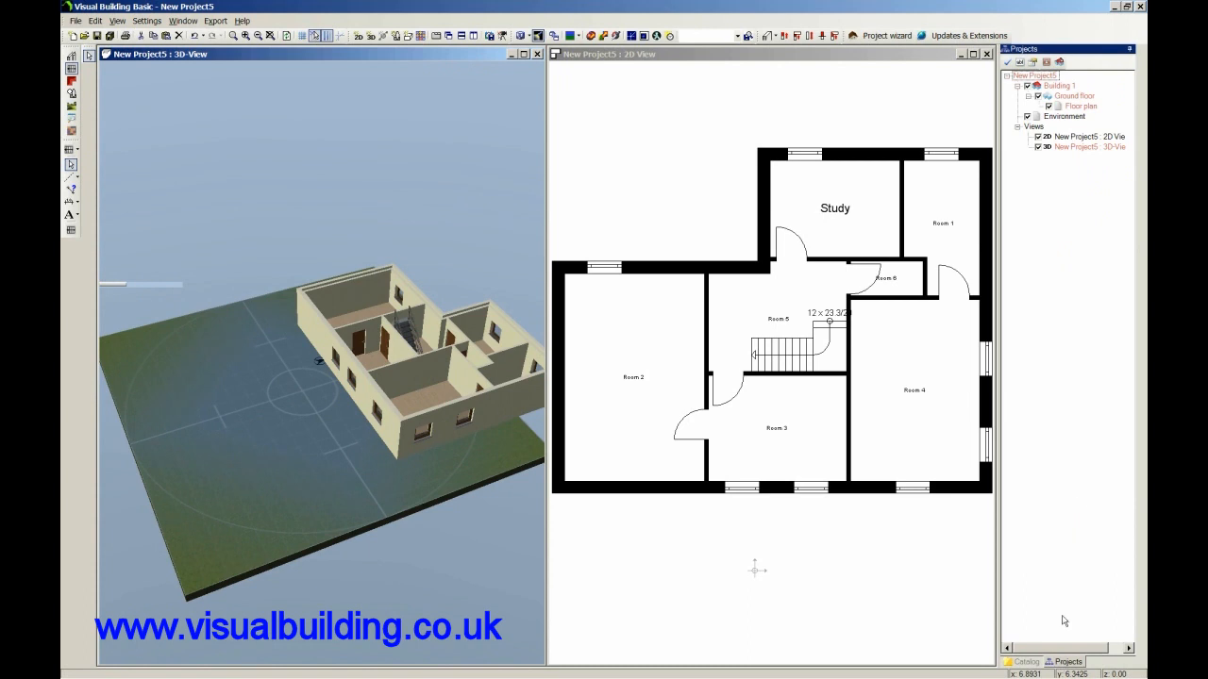
pyautogui.click(1026, 116)
pyautogui.moveTo(283, 157); pyautogui.dragTo(305, 190)
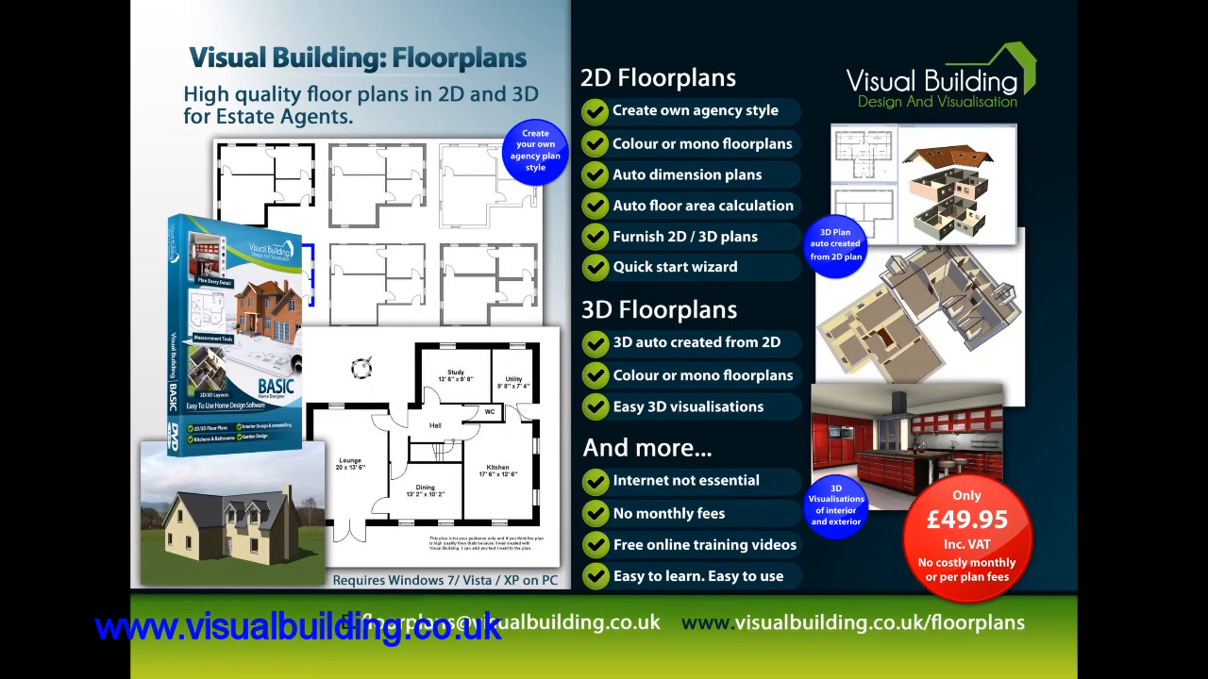